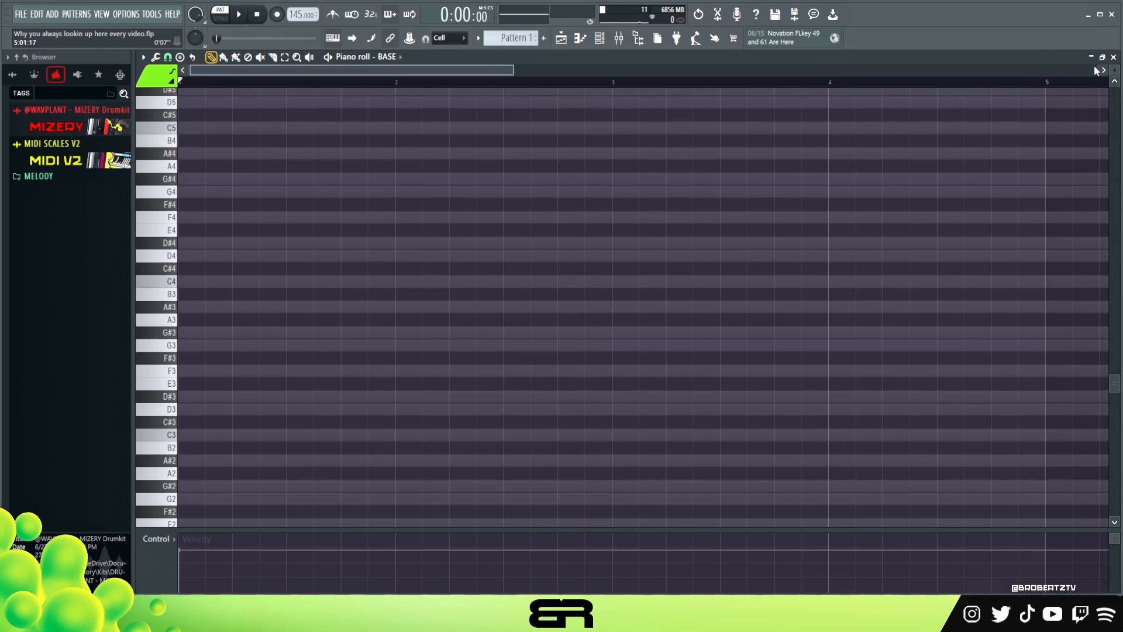
Place half-bar C5, D#5 and D5 notes together at the start of the BASE channel's piano roll.
{"action": "left_click_drag", "start_coordinate": [1115, 70], "coordinate": [1114, 82]}
{"action": "scroll", "coordinate": [252, 285], "scroll_direction": "up", "scroll_amount": 3}
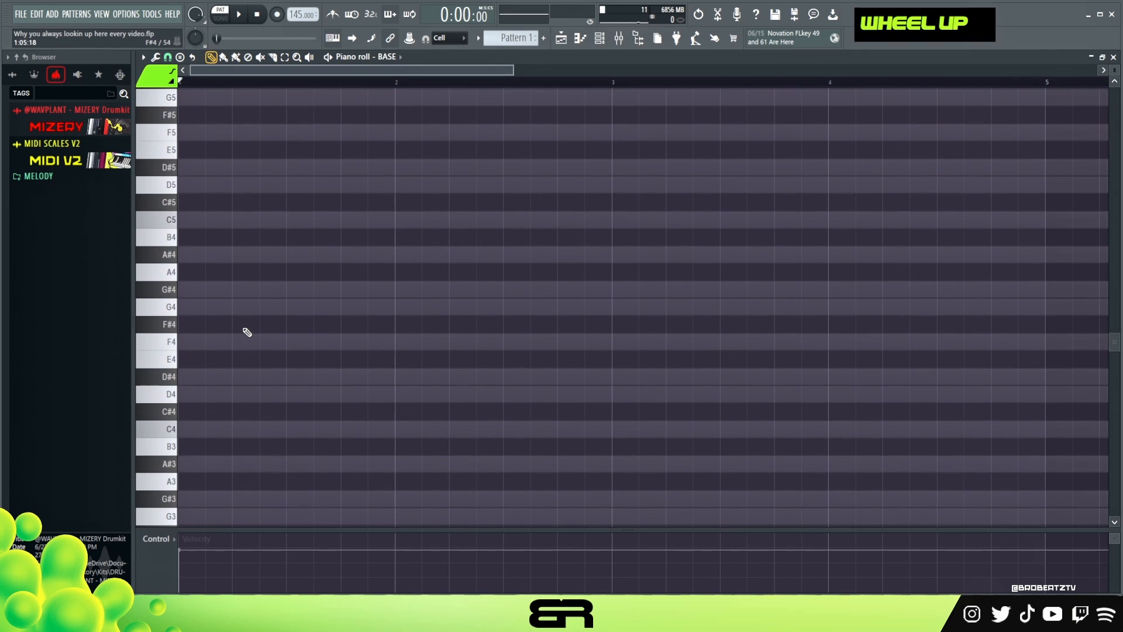
{"action": "scroll", "coordinate": [234, 326], "scroll_direction": "up", "scroll_amount": 1}
{"action": "left_click", "coordinate": [203, 275]}
{"action": "left_click", "coordinate": [196, 220]}
{"action": "left_click", "coordinate": [193, 235]}
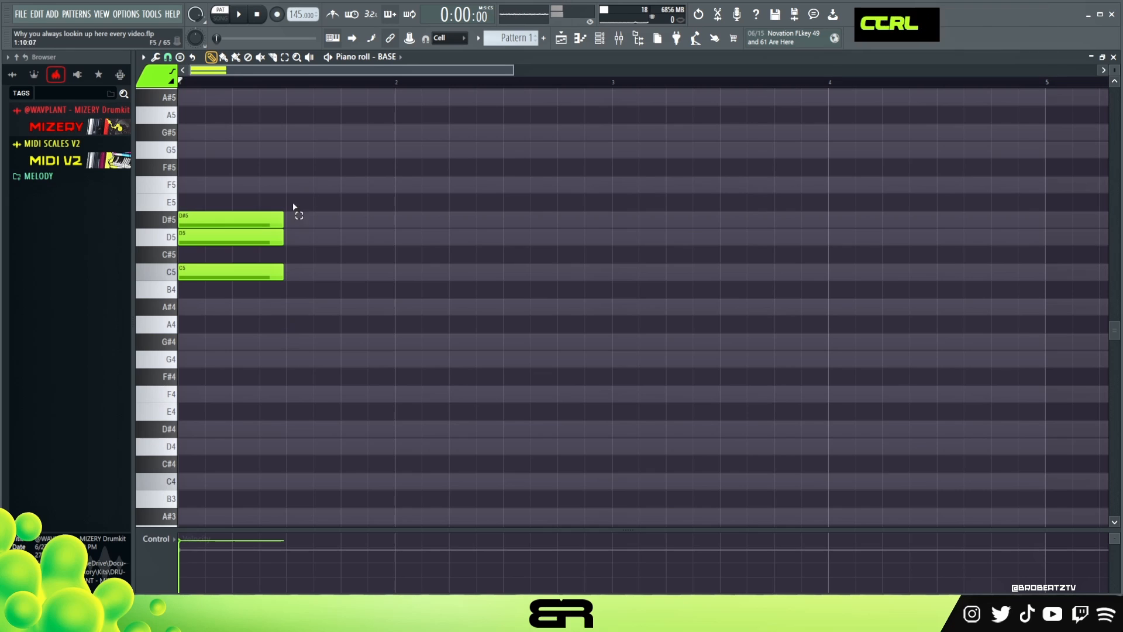
{"action": "left_click_drag", "start_coordinate": [302, 177], "coordinate": [201, 270]}
{"action": "right_click", "coordinate": [349, 321]}
{"action": "scroll", "coordinate": [329, 315], "scroll_direction": "up", "scroll_amount": 1}
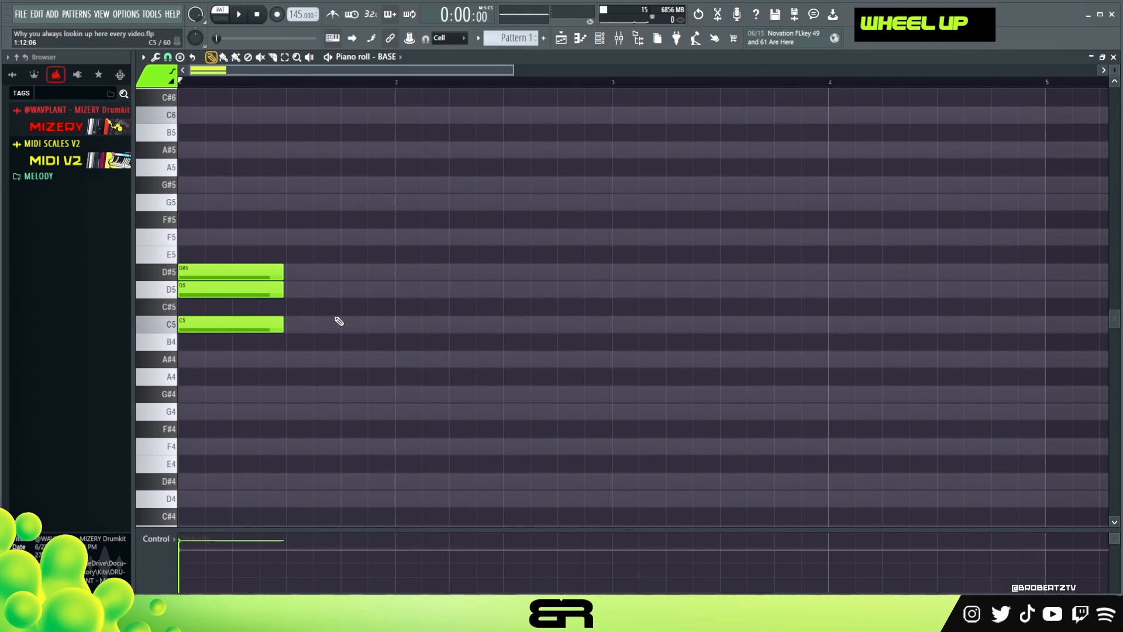
{"action": "left_click", "coordinate": [270, 265], "text": "ctrl+shift"}
{"action": "key", "text": "ctrl+Up"}
{"action": "key", "text": "ctrl+Down"}
{"action": "left_click", "coordinate": [233, 373], "text": "ctrl+shift"}
{"action": "key", "text": "ctrl+Up"}
{"action": "key", "text": "ctrl+Down"}
Raise the C5 and D5 notes of the first chord by one octave.
{"action": "left_click", "coordinate": [258, 351], "text": "ctrl"}
{"action": "left_click", "coordinate": [250, 374], "text": "ctrl+shift"}
{"action": "left_click", "coordinate": [256, 337], "text": "ctrl+shift"}
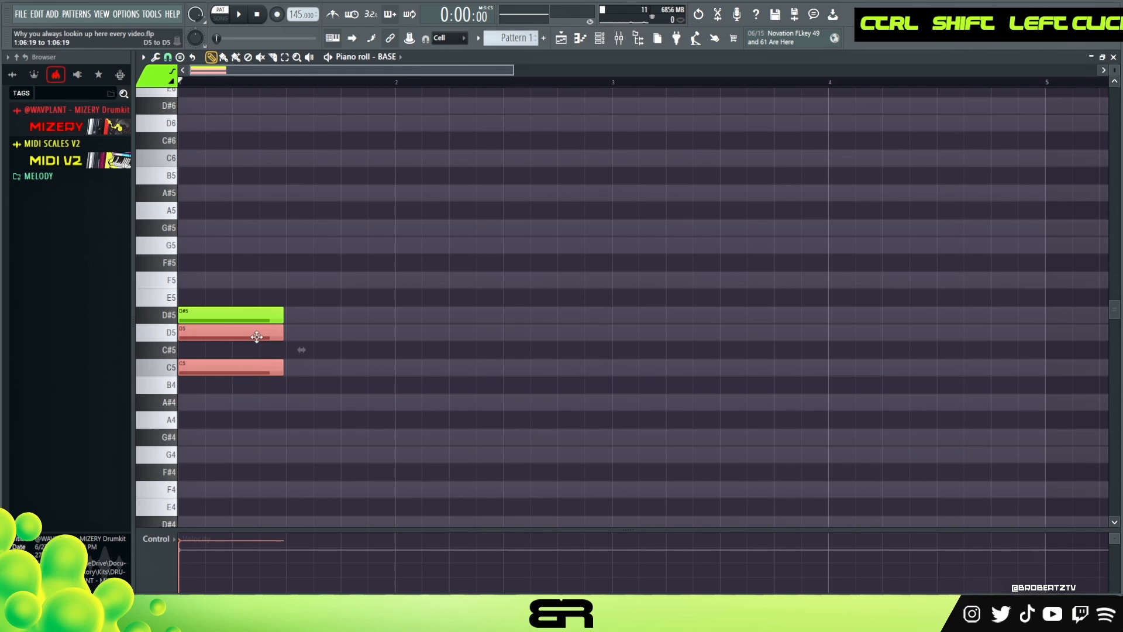
{"action": "key", "text": "ctrl+Up"}
Duplicate the chord into the second half of bar 1, with the copy's notes on D#6, C6 and D5.
{"action": "scroll", "coordinate": [310, 346], "scroll_direction": "up", "scroll_amount": 3}
{"action": "mouse_move", "coordinate": [316, 133]}
{"action": "left_mouse_down"}
{"action": "mouse_move", "coordinate": [193, 402]}
{"action": "mouse_move", "coordinate": [327, 374]}
{"action": "left_mouse_up"}
{"action": "right_click", "coordinate": [327, 404]}
{"action": "left_click", "coordinate": [327, 367], "text": "ctrl"}
{"action": "key", "text": "shift+Down"}
{"action": "right_click", "coordinate": [362, 224]}
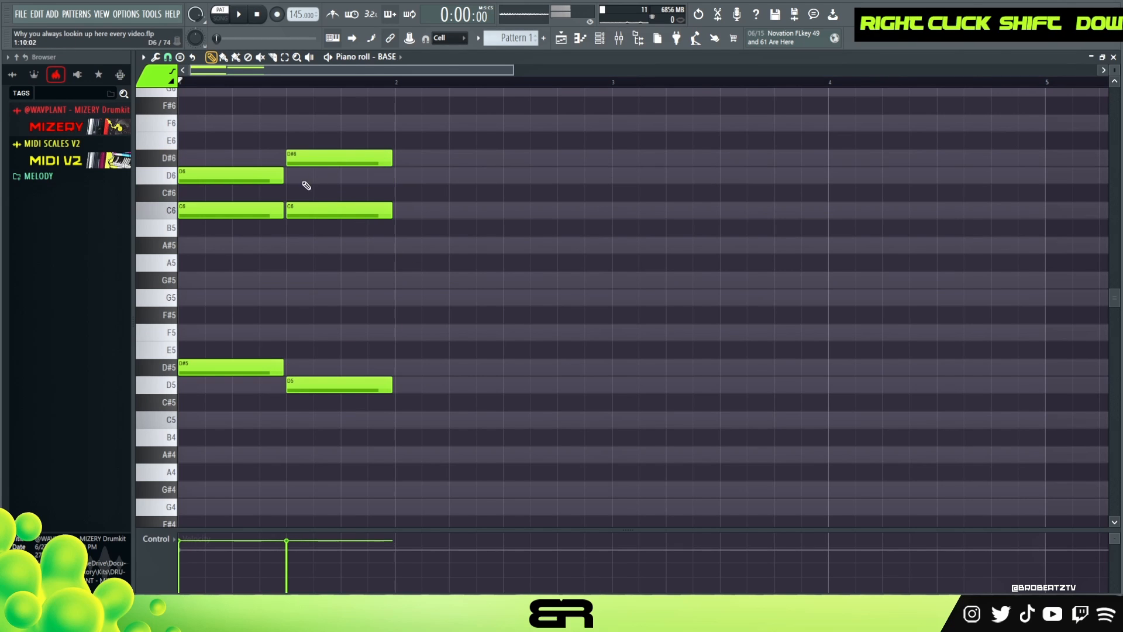
Delete the D#6 note from the second chord in bar 1.
{"action": "right_click", "coordinate": [238, 193], "text": "alt"}
{"action": "right_click", "coordinate": [338, 172]}
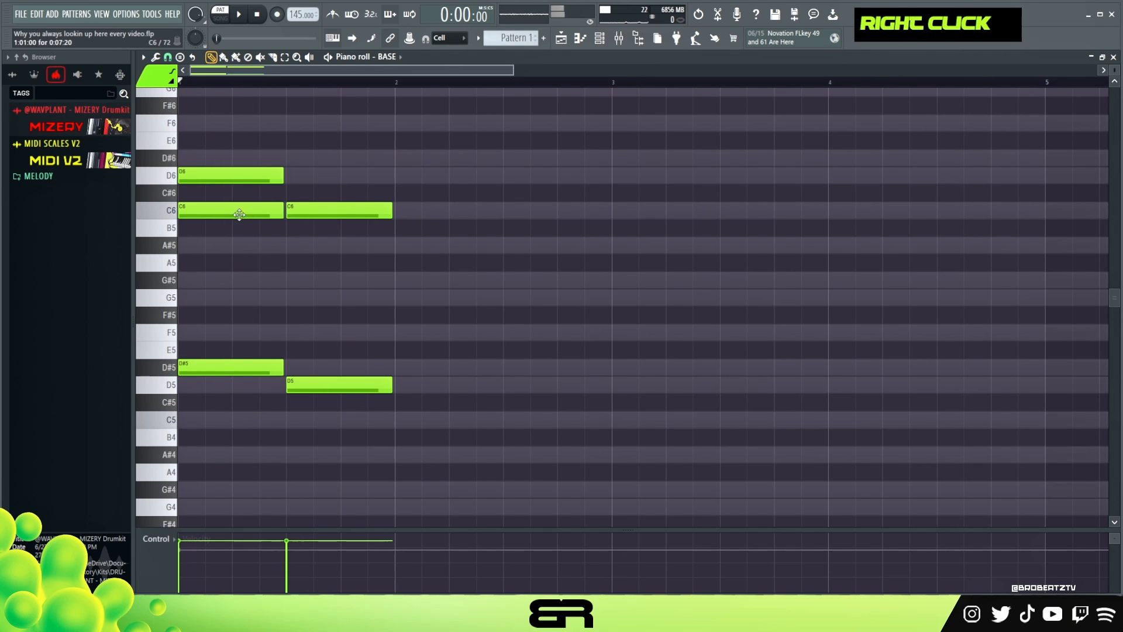
{"action": "right_click", "coordinate": [345, 226], "text": "alt"}
Duplicate all the bar 1 notes into bar 2.
{"action": "key", "text": "ctrl+a"}
{"action": "left_click_drag", "start_coordinate": [190, 212], "coordinate": [433, 229]}
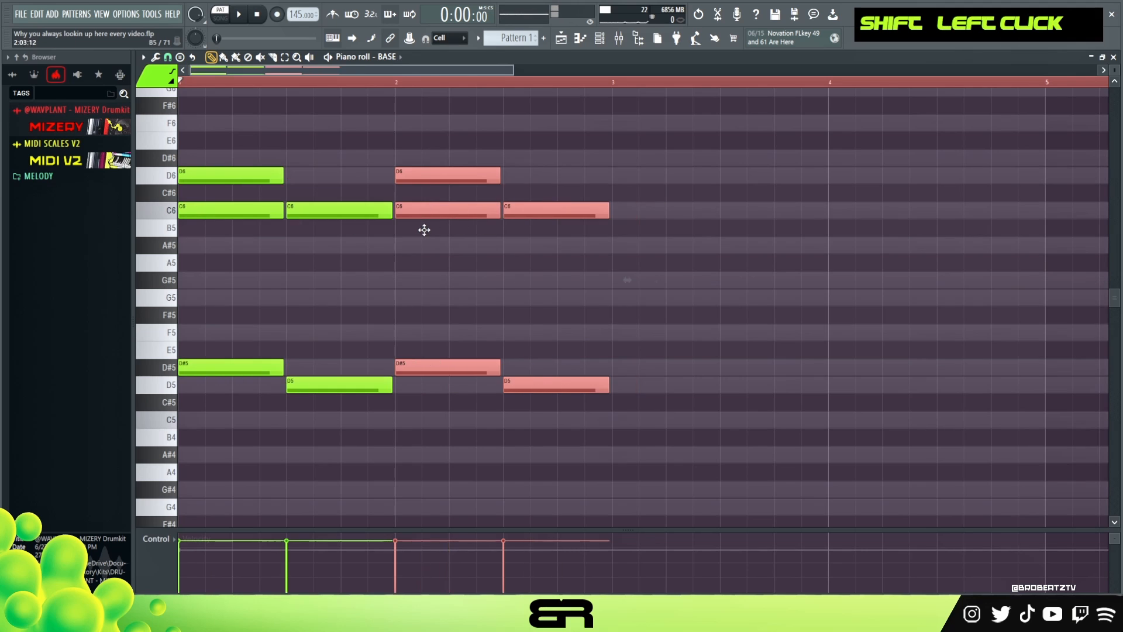
{"action": "right_click", "coordinate": [433, 229], "text": "ctrl"}
{"action": "right_click", "coordinate": [403, 277]}
{"action": "double_click", "coordinate": [296, 83]}
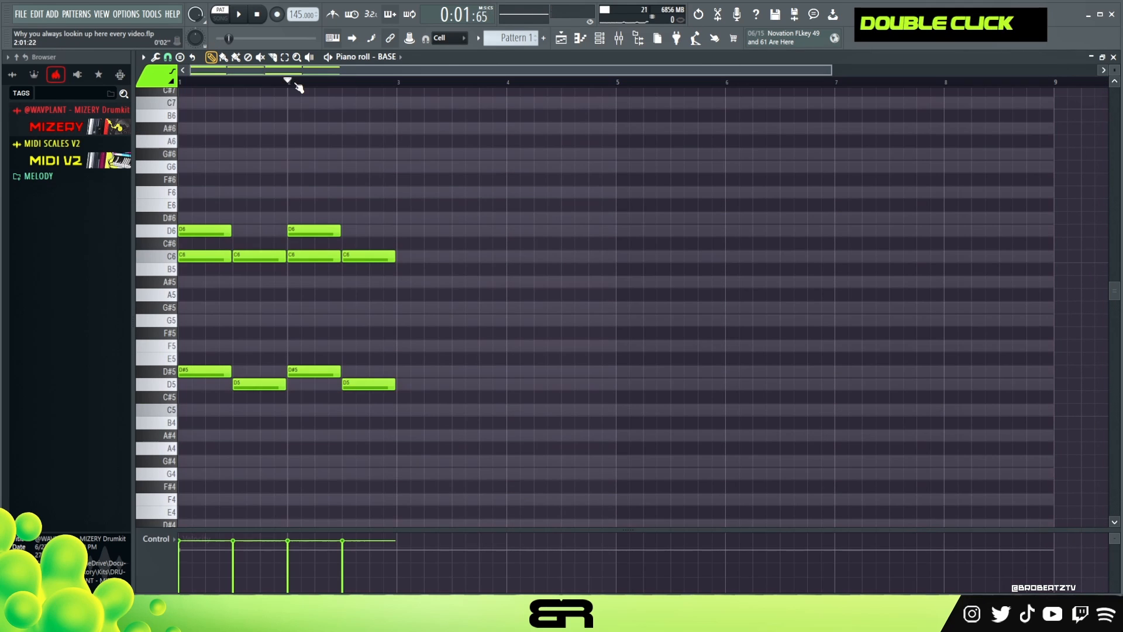
Repeat the two-bar chord pattern until the BASE notes fill eight bars.
{"action": "key", "text": "ctrl+a"}
{"action": "left_click_drag", "start_coordinate": [212, 230], "coordinate": [431, 231]}
{"action": "key", "text": "ctrl+a"}
{"action": "left_click_drag", "start_coordinate": [194, 230], "coordinate": [630, 234]}
{"action": "right_click", "coordinate": [494, 168]}
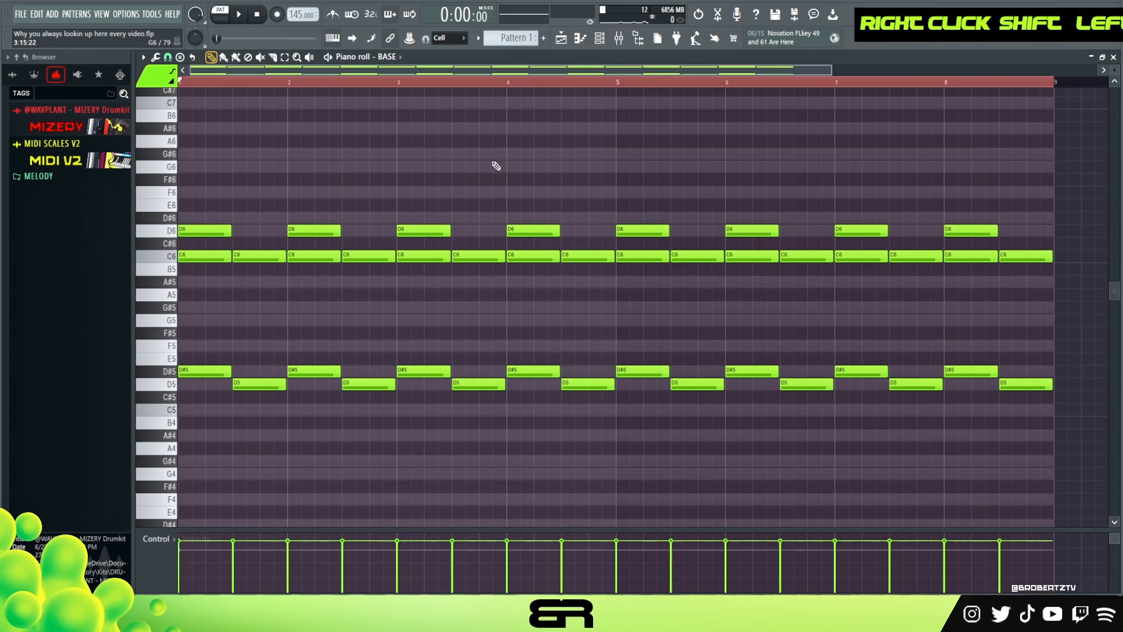
Play back the eight-bar BASE pattern and clear the note selection.
{"action": "key", "text": "space"}
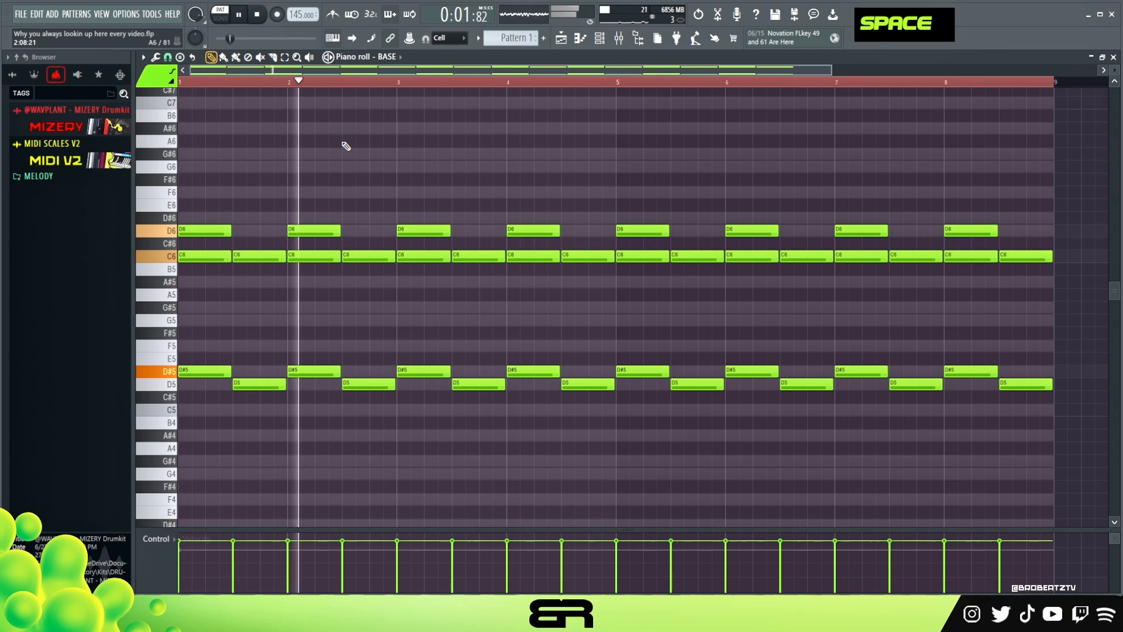
{"action": "key", "text": "space"}
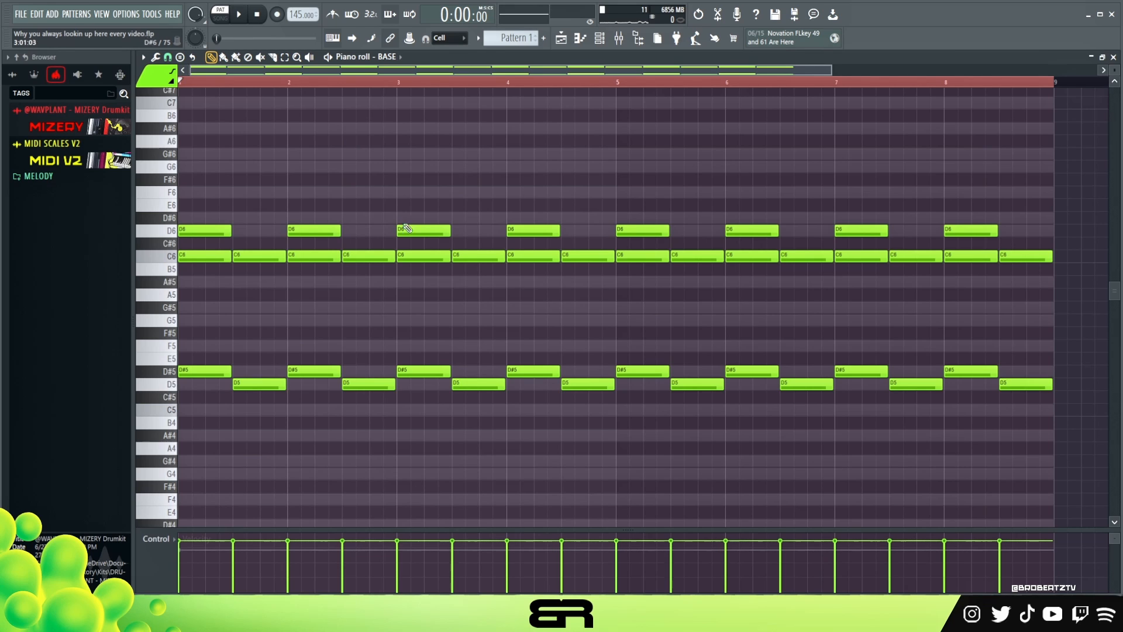
{"action": "right_click", "coordinate": [470, 165]}
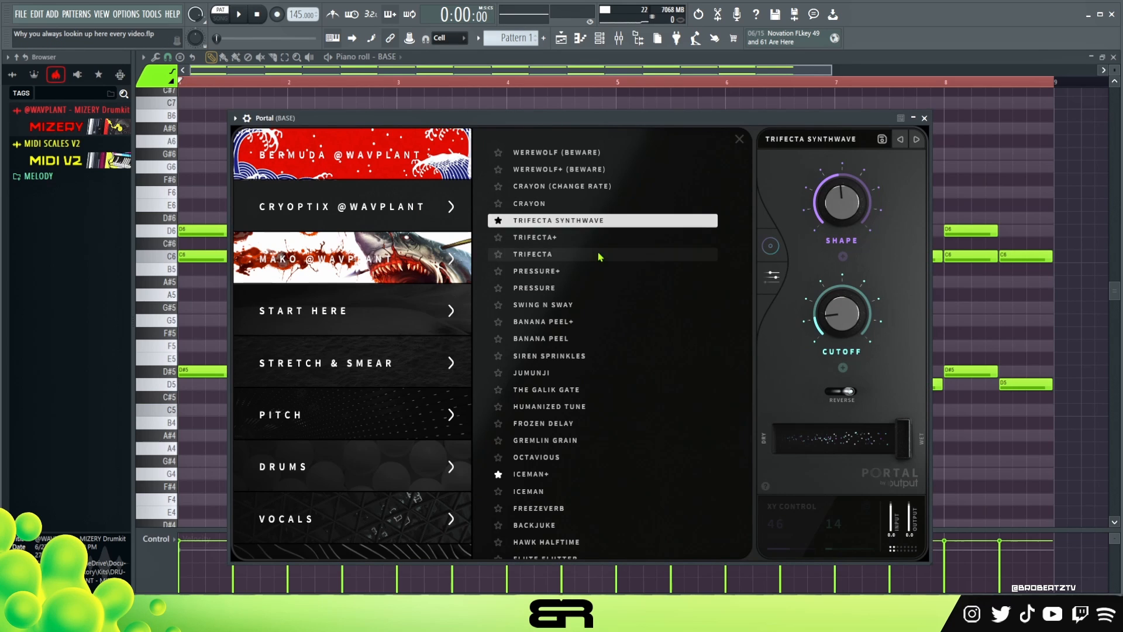
Close the Portal effect showing the Trifecta Synthwave preset and listen to the pattern through the BASE mixer track.
{"action": "left_click_drag", "start_coordinate": [582, 119], "coordinate": [584, 87]}
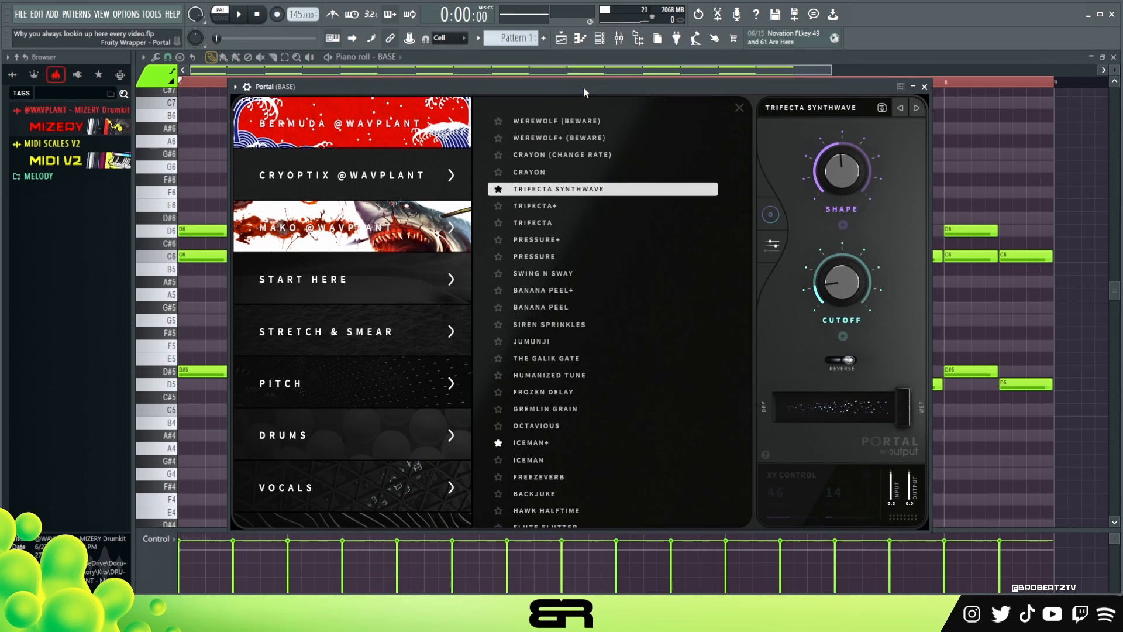
{"action": "left_click", "coordinate": [925, 87]}
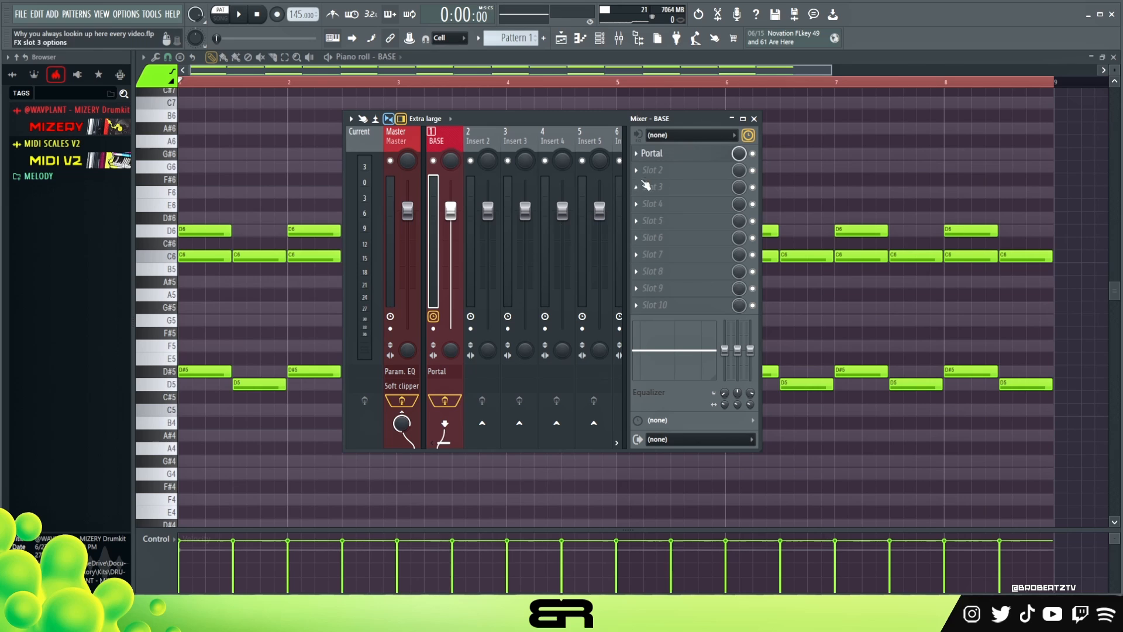
{"action": "key", "text": "space"}
{"action": "key", "text": "space"}
{"action": "key", "text": "space"}
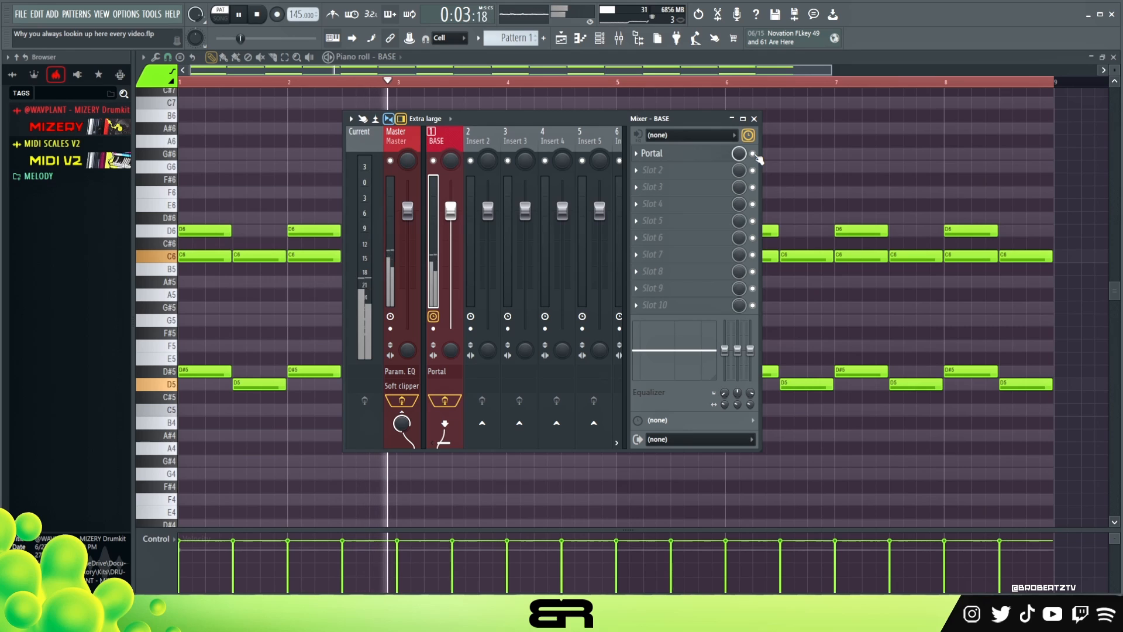
{"action": "key", "text": "space"}
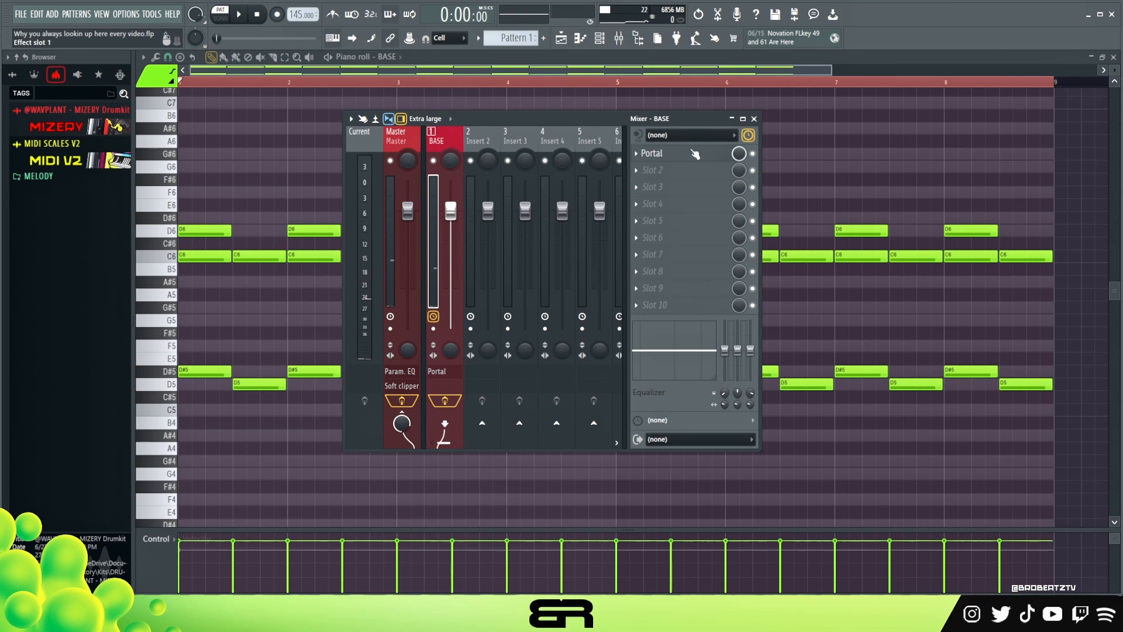
Audition the Mallet Flux glockenspiel on the BELLS channel and bring the Channel Rack to the front.
{"action": "left_click", "coordinate": [600, 42]}
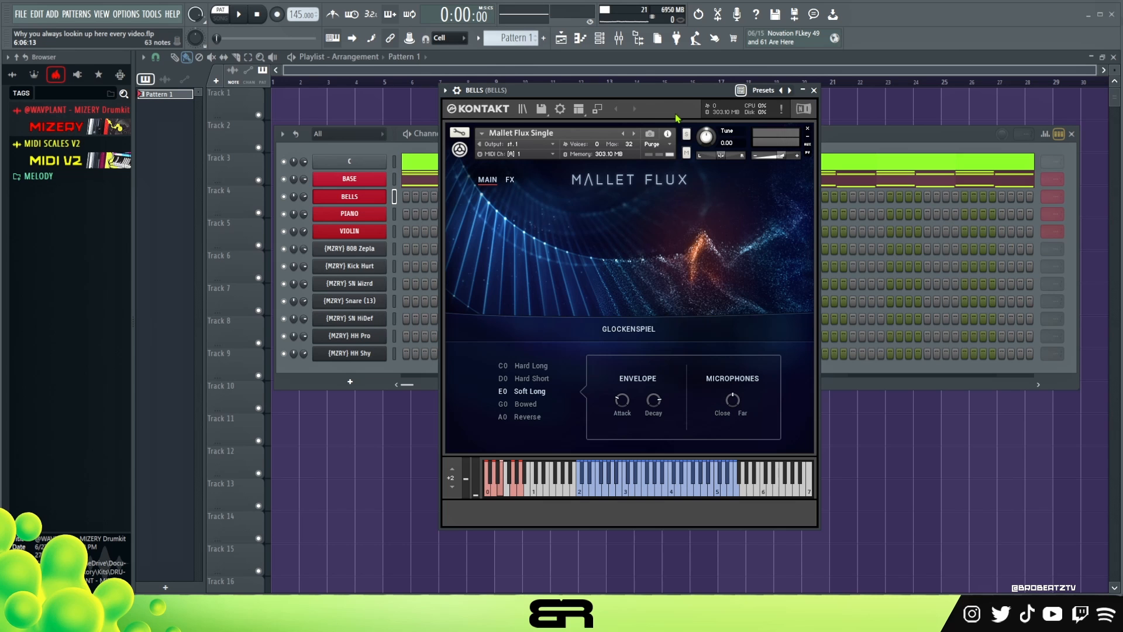
{"action": "double_click", "coordinate": [619, 490]}
{"action": "left_click", "coordinate": [843, 141]}
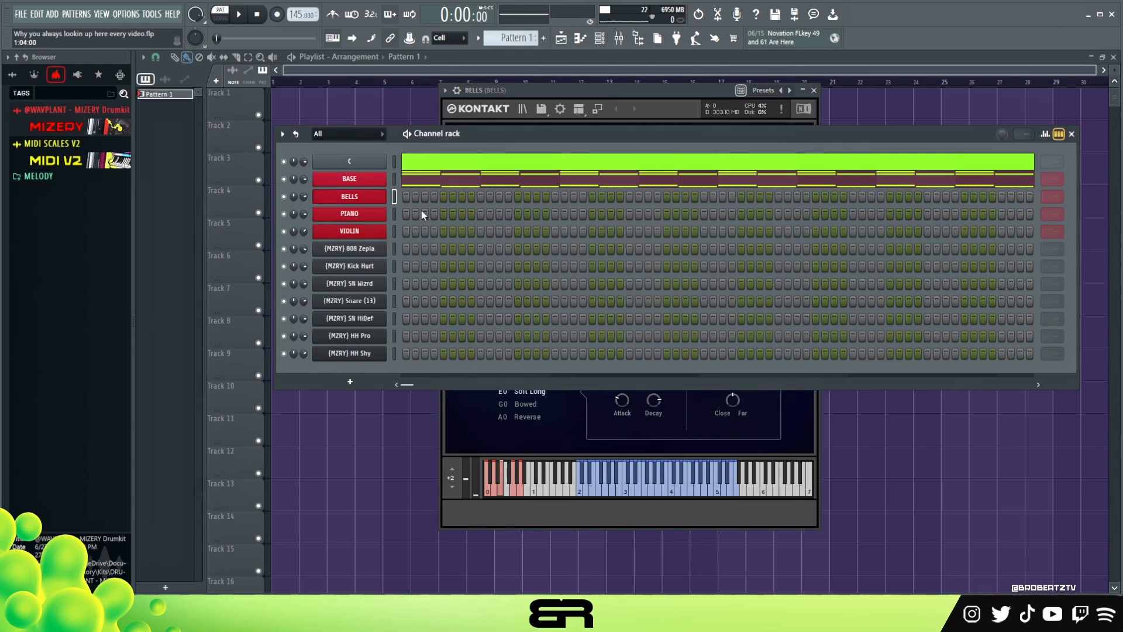
Copy the BASE channel's notes into the BELLS channel.
{"action": "right_click", "coordinate": [349, 188]}
{"action": "right_click", "coordinate": [334, 198]}
{"action": "left_click", "coordinate": [515, 218]}
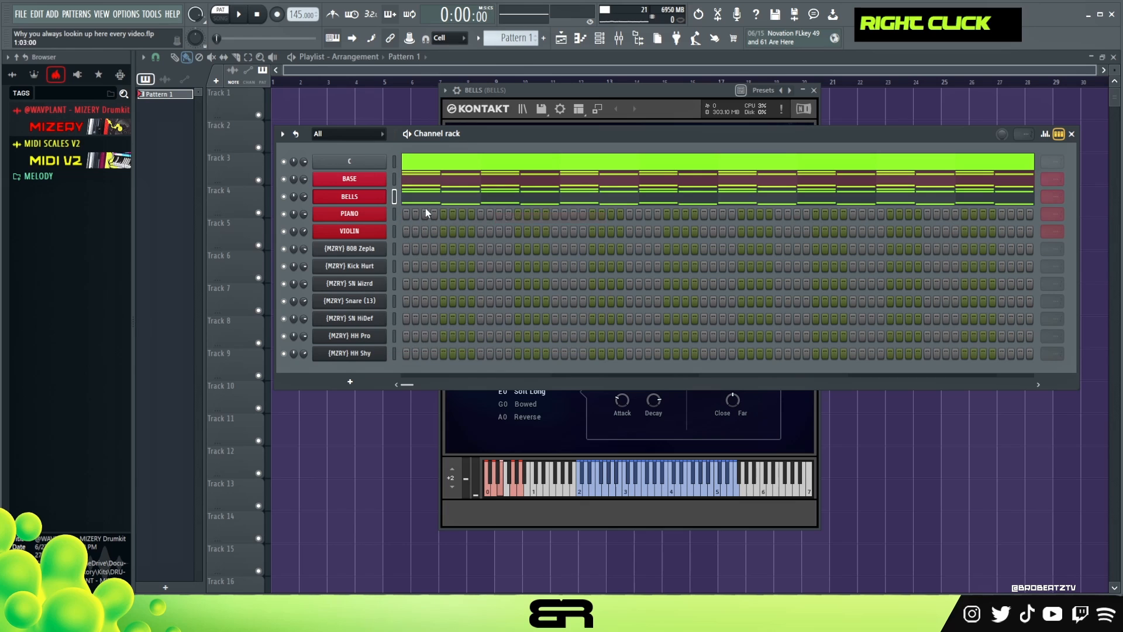
Delete every BELLS note after bar 1, keeping only the first two chords.
{"action": "left_click", "coordinate": [424, 202]}
{"action": "left_click_drag", "start_coordinate": [1076, 202], "coordinate": [308, 431]}
{"action": "right_click", "coordinate": [309, 296]}
{"action": "key", "text": "Delete"}
Set the grid snap to 1/6 beat and strum the first chord, starting C6 1/6 beat late and D6 2/6 beat late.
{"action": "scroll", "coordinate": [221, 87], "scroll_direction": "up", "scroll_amount": 5}
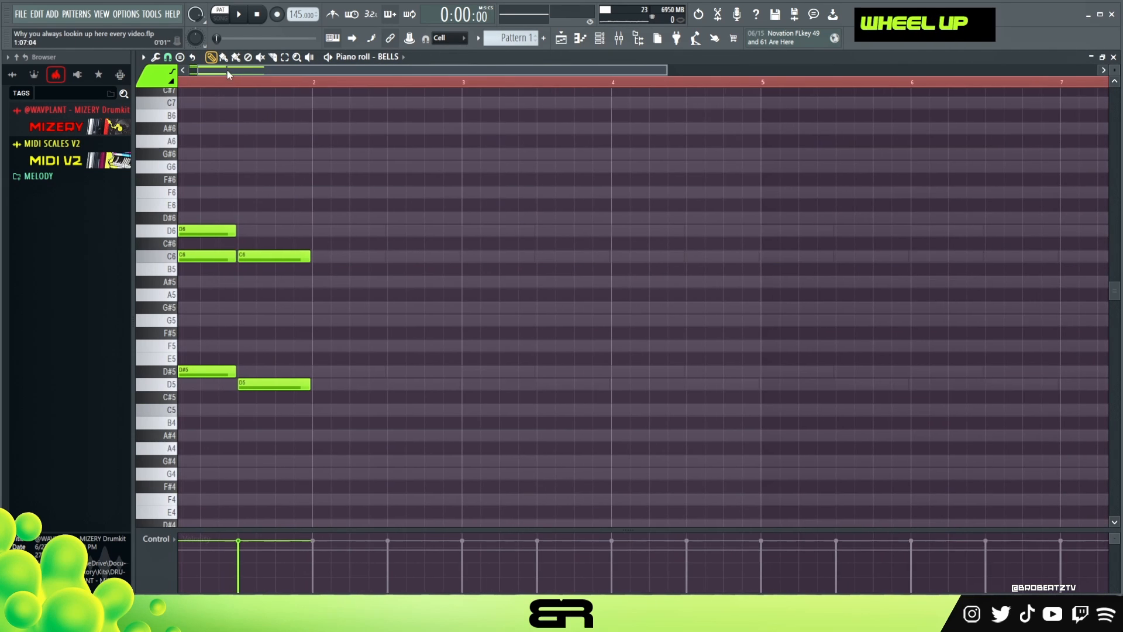
{"action": "left_click", "coordinate": [167, 57]}
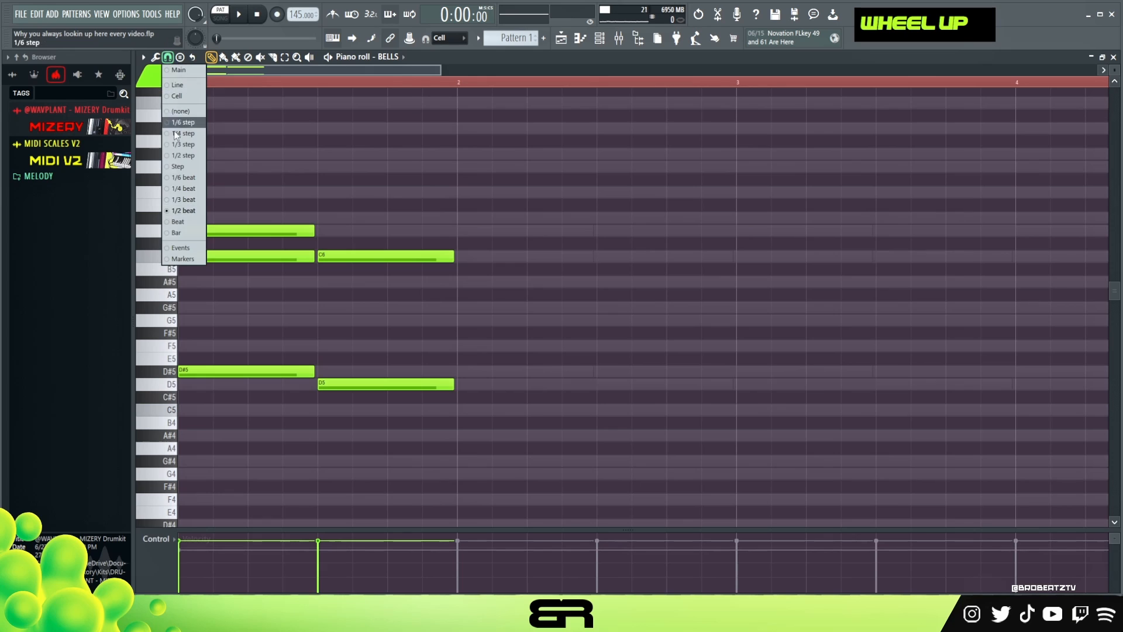
{"action": "left_click", "coordinate": [182, 178]}
{"action": "left_click_drag", "start_coordinate": [263, 188], "coordinate": [208, 234]}
{"action": "right_click", "coordinate": [226, 295]}
{"action": "left_click_drag", "start_coordinate": [287, 212], "coordinate": [320, 258]}
Duplicate the strummed bar 1 notes into bar 3.
{"action": "key", "text": "ctrl+a"}
{"action": "left_click_drag", "start_coordinate": [233, 256], "coordinate": [789, 254]}
{"action": "right_click", "coordinate": [807, 299]}
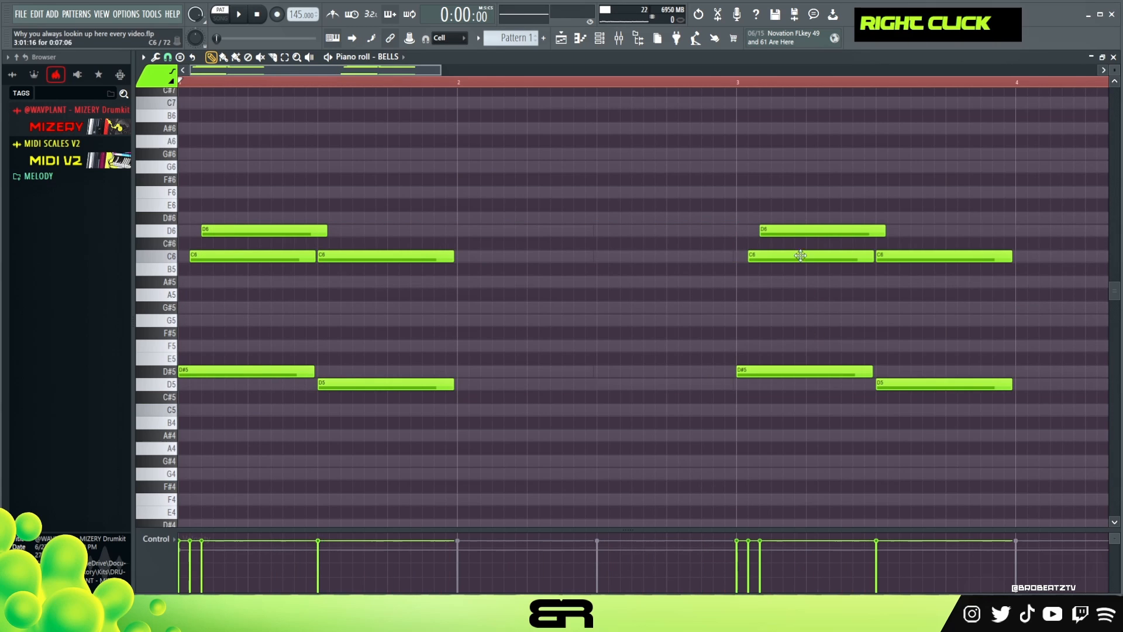
Add a D#6 note half a beat into bar 3 and adjust the velocities, keeping the new note louder than the rest.
{"action": "left_click", "coordinate": [780, 220]}
{"action": "scroll", "coordinate": [785, 215], "scroll_direction": "up", "scroll_amount": 3}
{"action": "key", "text": "ctrl+a"}
{"action": "scroll", "coordinate": [796, 213], "scroll_direction": "down", "scroll_amount": 3}
{"action": "left_click", "coordinate": [797, 218], "text": "ctrl"}
{"action": "scroll", "coordinate": [797, 218], "scroll_direction": "up", "scroll_amount": 2}
Play the BELLS pattern from the start and slightly raise the velocity of all its notes.
{"action": "double_click", "coordinate": [173, 81]}
{"action": "key", "text": "space"}
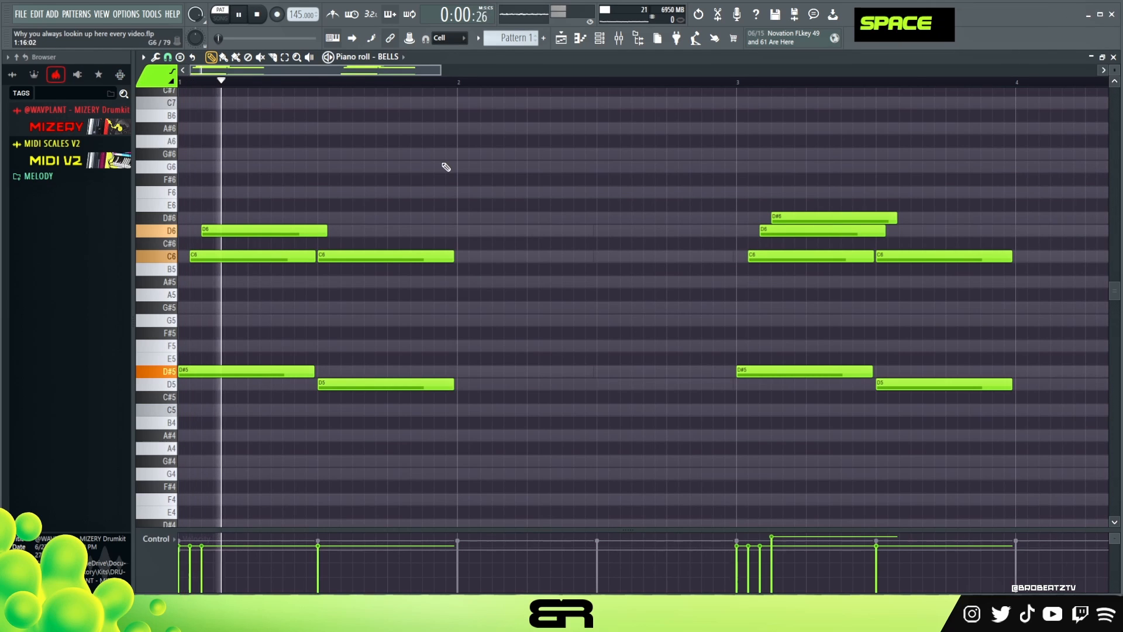
{"action": "key", "text": "ctrl+a"}
{"action": "scroll", "coordinate": [556, 231], "scroll_direction": "up", "scroll_amount": 2}
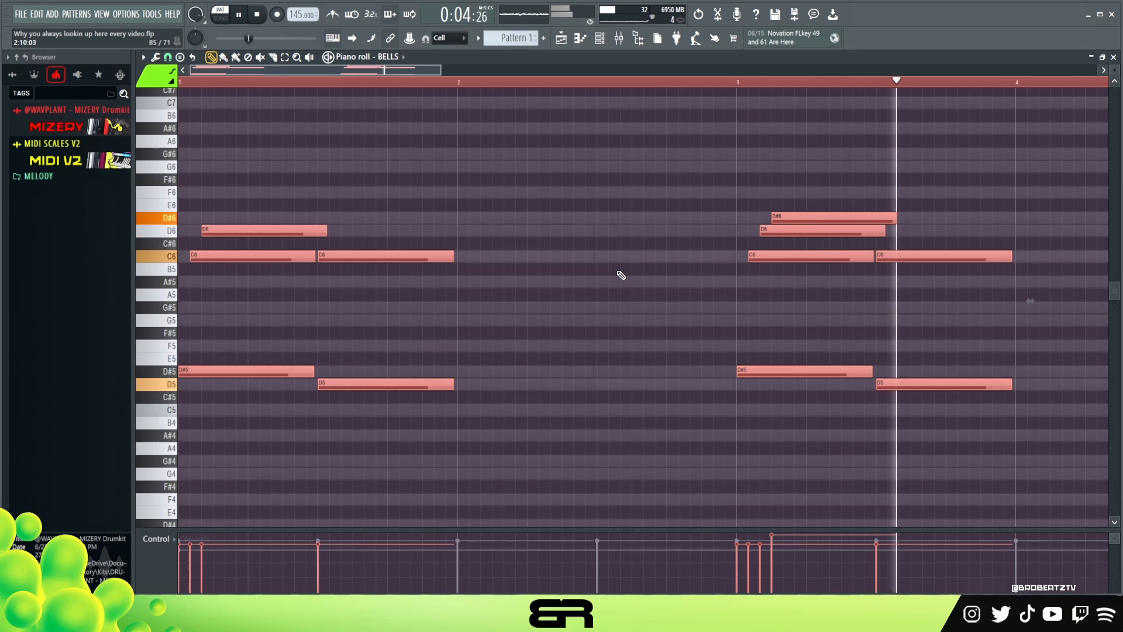
Duplicate the BELLS phrase from bars 1–4 into bars 5–8, aligned to the start of bar 5, and stop playback.
{"action": "right_click", "coordinate": [554, 253], "text": "ctrl"}
{"action": "key", "text": "ctrl+a"}
{"action": "key", "text": "ctrl+b"}
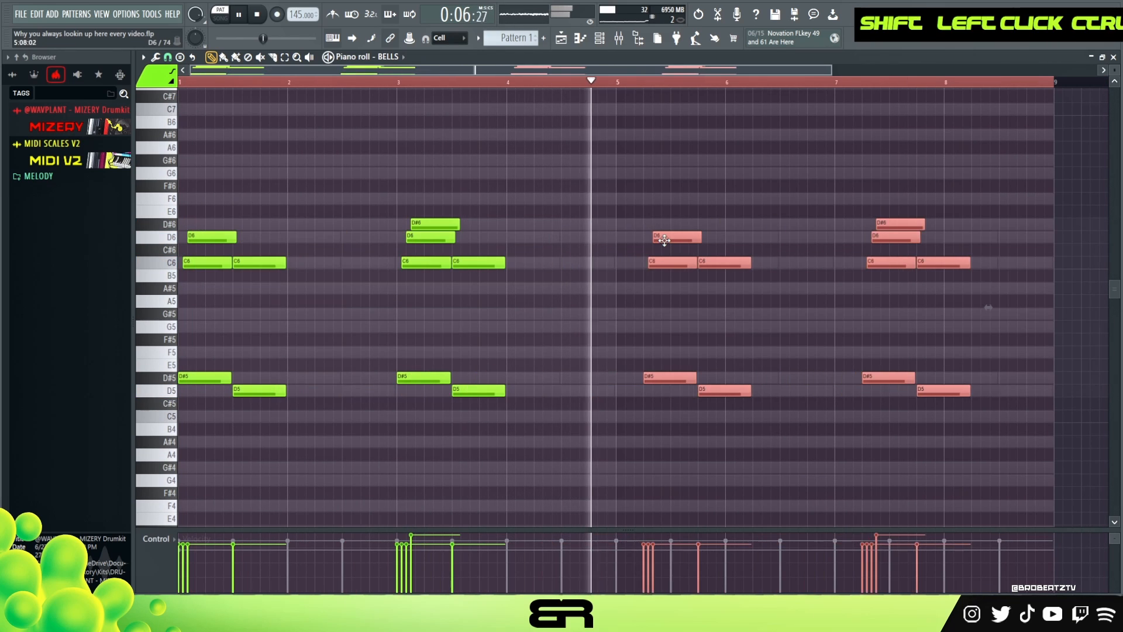
{"action": "key", "text": "shift+space"}
{"action": "right_click", "coordinate": [570, 203]}
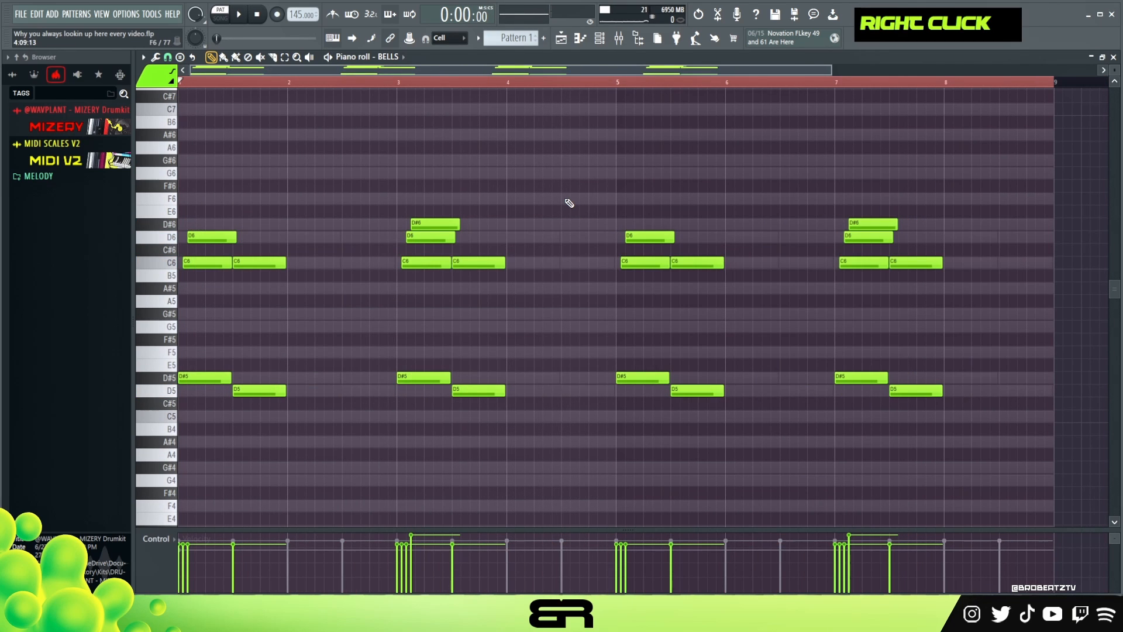
Move the playback position to the start of bar 3 and examine the strummed BELLS notes there.
{"action": "double_click", "coordinate": [433, 87]}
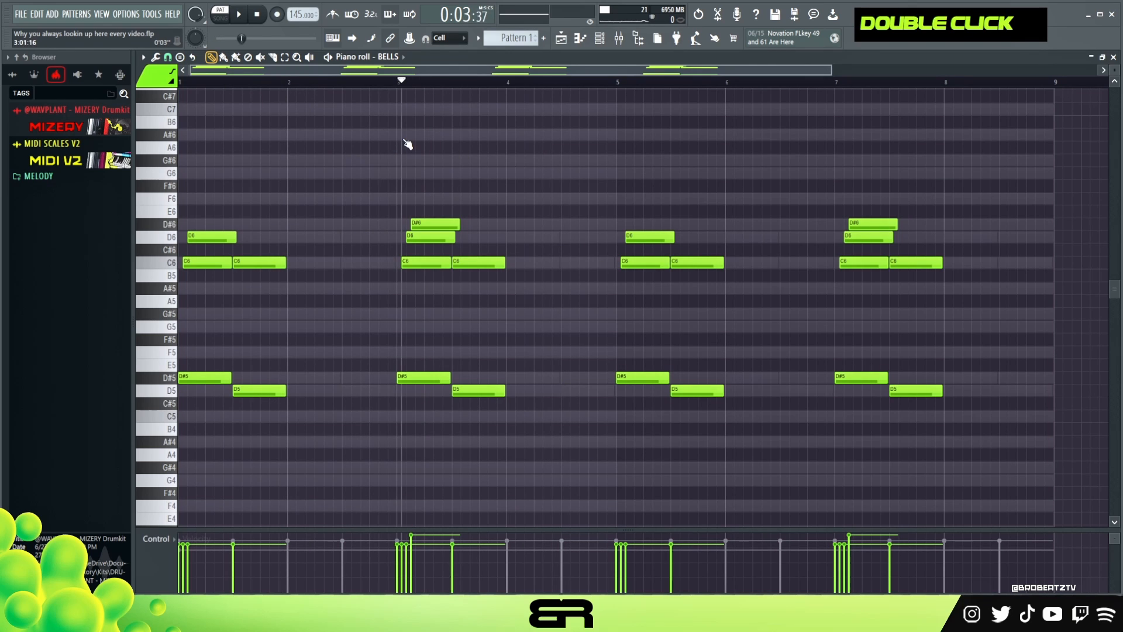
{"action": "left_click_drag", "start_coordinate": [406, 136], "coordinate": [397, 138]}
{"action": "left_click_drag", "start_coordinate": [397, 215], "coordinate": [477, 267]}
{"action": "left_click", "coordinate": [441, 248], "text": "ctrl"}
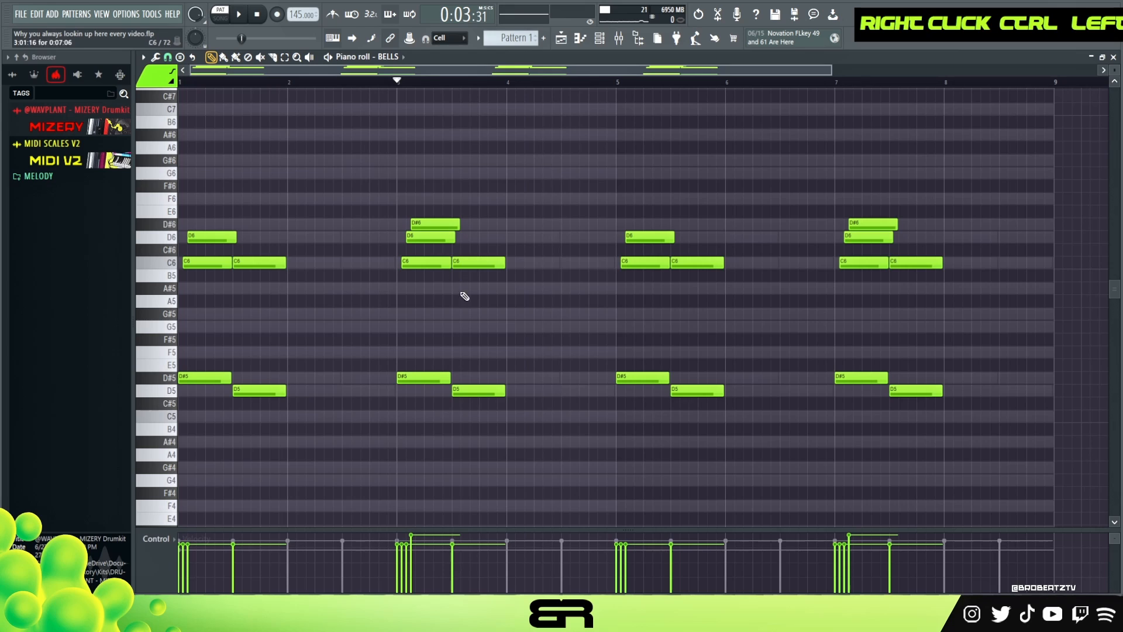
{"action": "left_click_drag", "start_coordinate": [452, 185], "coordinate": [518, 262]}
{"action": "left_click_drag", "start_coordinate": [347, 193], "coordinate": [493, 310]}
{"action": "left_click", "coordinate": [493, 325], "text": "ctrl"}
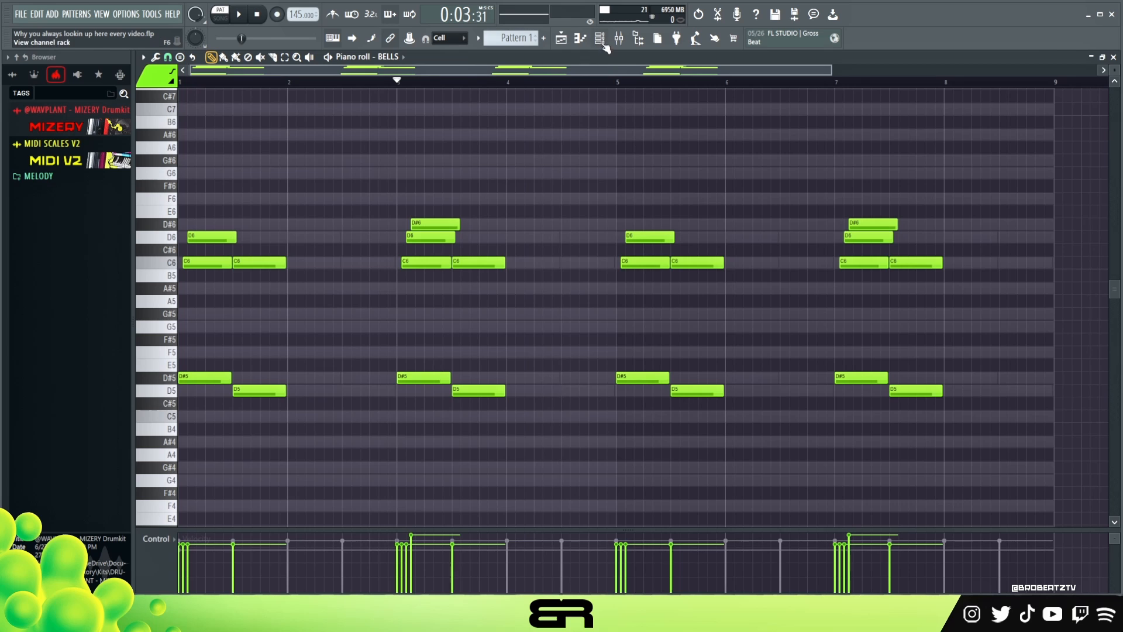
Inspect the Postcard Piano instrument on the PIANO channel and close its window.
{"action": "left_click", "coordinate": [603, 42]}
{"action": "left_click", "coordinate": [350, 213]}
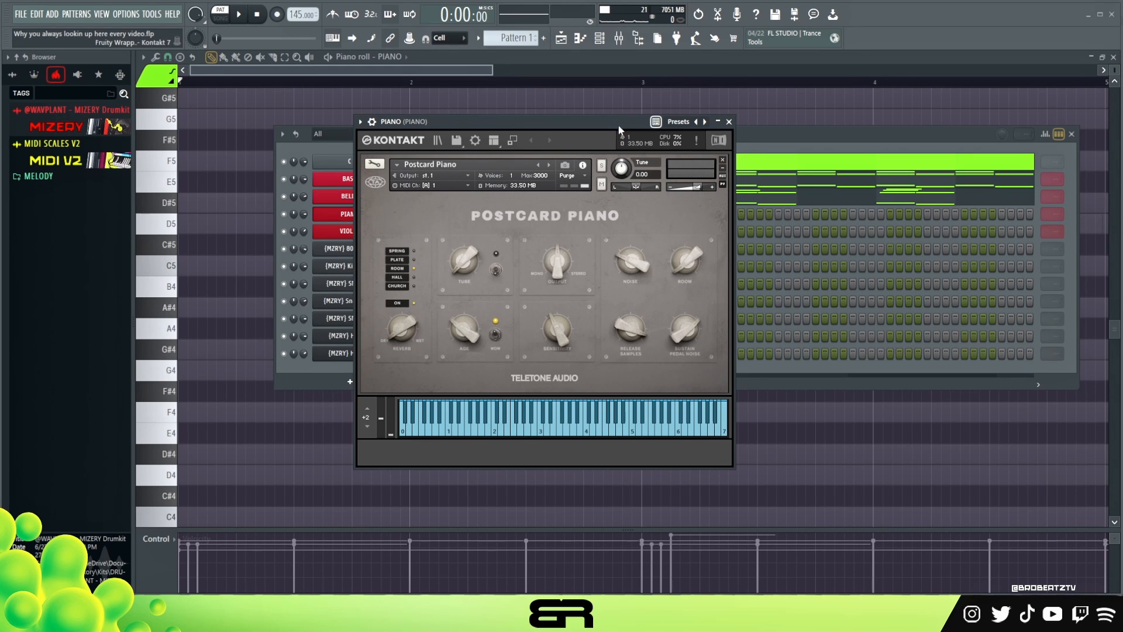
{"action": "left_click_drag", "start_coordinate": [620, 129], "coordinate": [635, 114]}
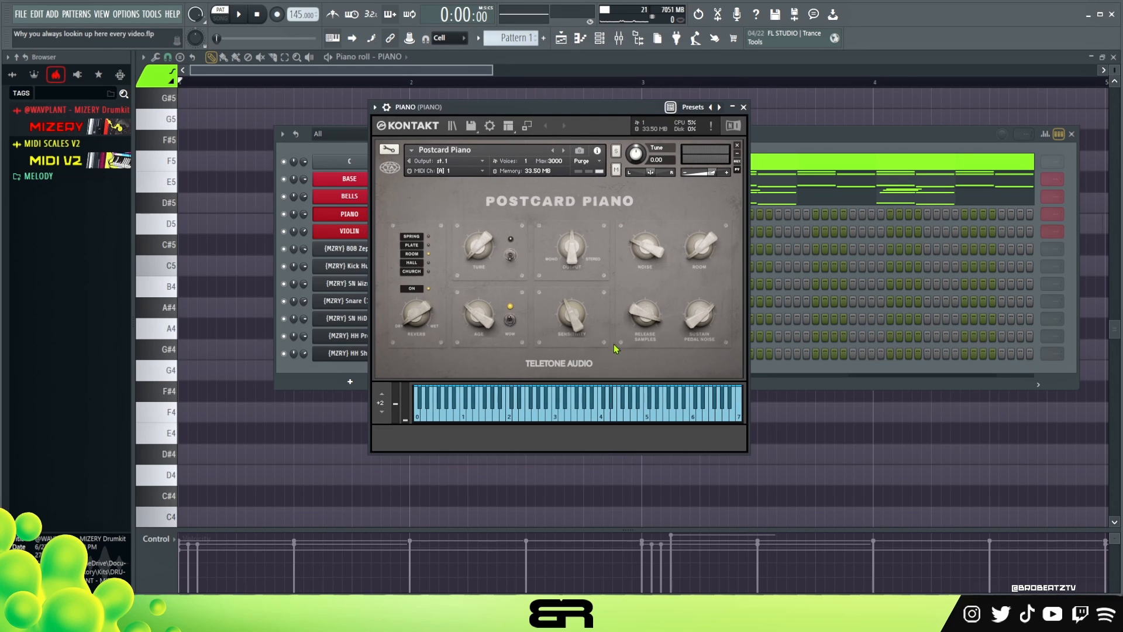
{"action": "left_click", "coordinate": [744, 107]}
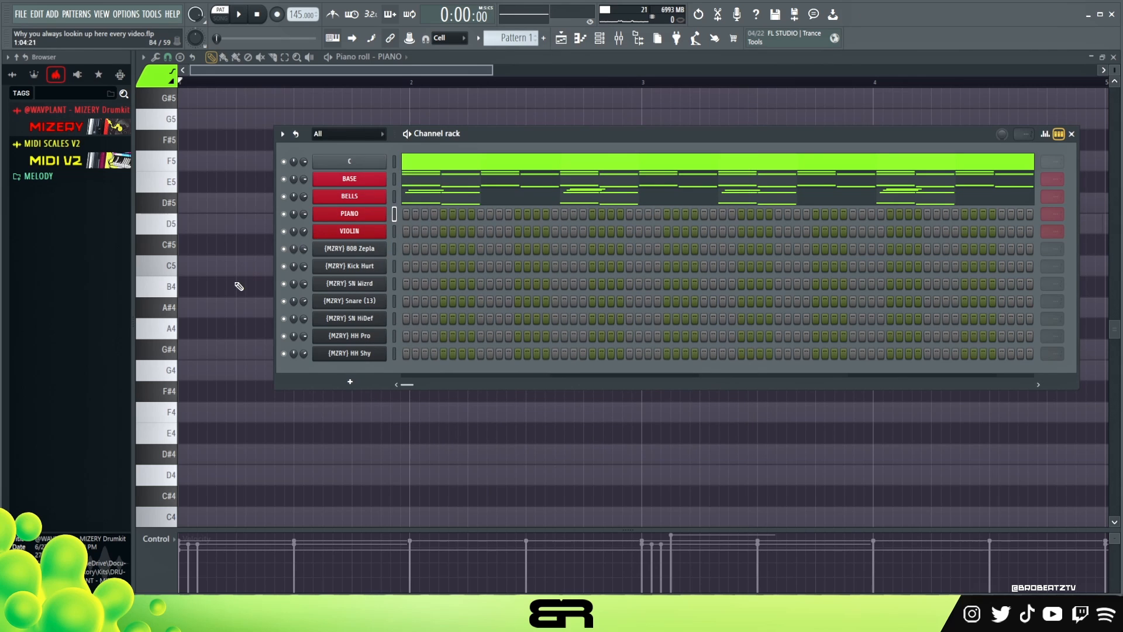
Place a C4 note about one bar long at the start of the PIANO channel's piano roll.
{"action": "right_click", "coordinate": [240, 288]}
{"action": "scroll", "coordinate": [264, 297], "scroll_direction": "down", "scroll_amount": 3}
{"action": "scroll", "coordinate": [263, 295], "scroll_direction": "up", "scroll_amount": 1}
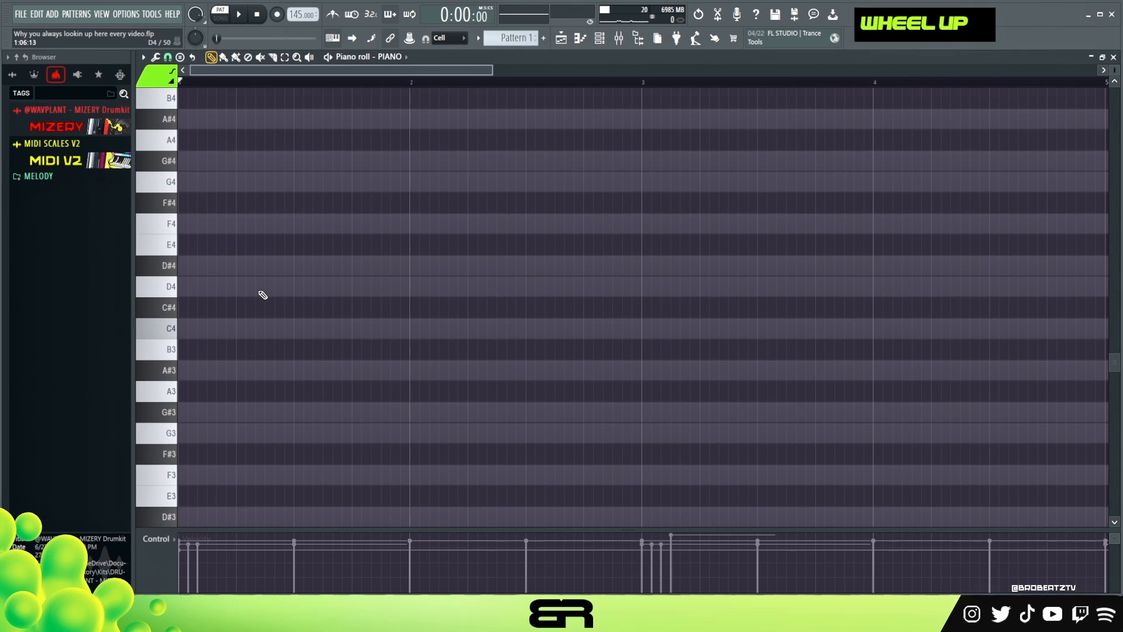
{"action": "left_click", "coordinate": [200, 332]}
{"action": "left_click_drag", "start_coordinate": [235, 330], "coordinate": [413, 331]}
Lower the opening C4 note two octaves to C2 and play it with the other layers.
{"action": "left_click", "coordinate": [165, 58]}
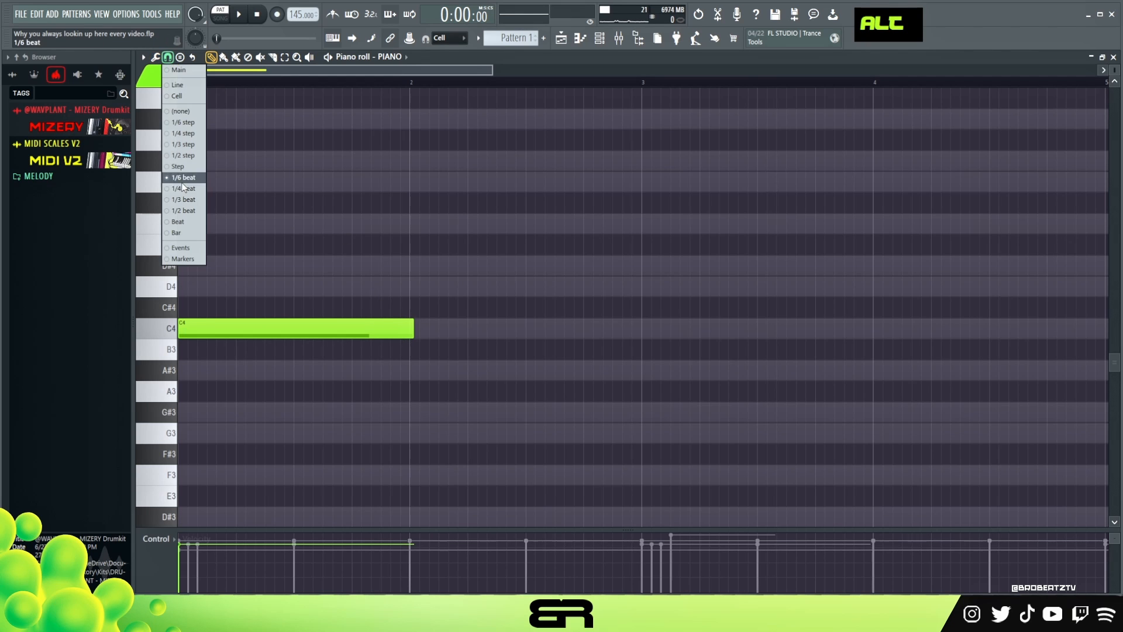
{"action": "key", "text": "space"}
{"action": "key", "text": "space"}
{"action": "left_click_drag", "start_coordinate": [369, 241], "coordinate": [326, 378]}
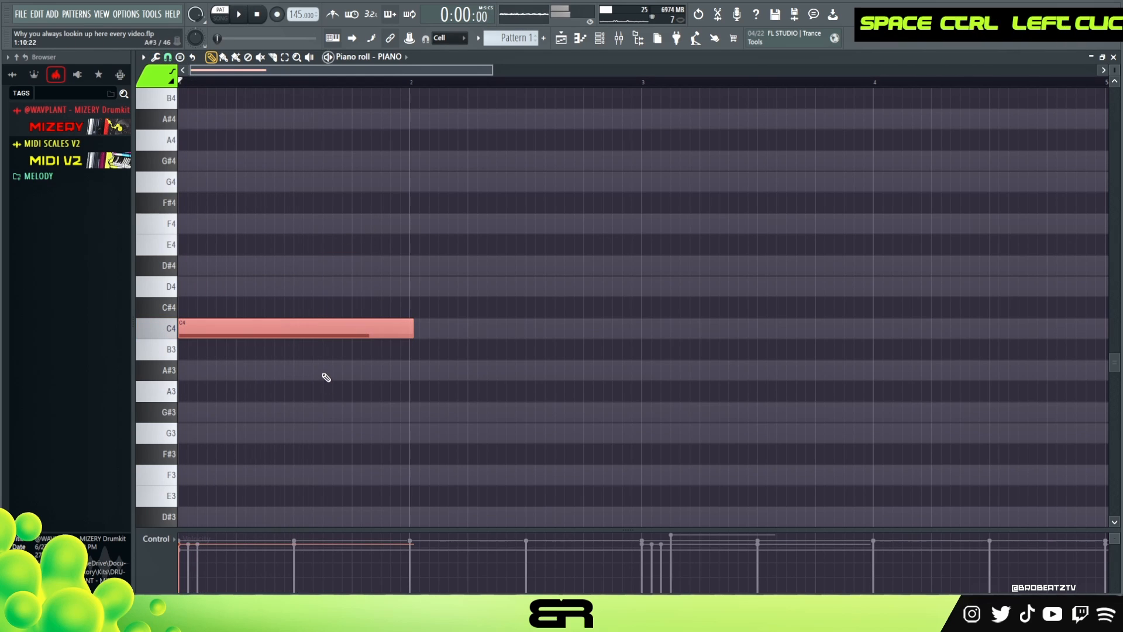
{"action": "key", "text": "ctrl+Down"}
{"action": "scroll", "coordinate": [337, 370], "scroll_direction": "down", "scroll_amount": 2}
{"action": "key", "text": "space"}
{"action": "key", "text": "space"}
{"action": "key", "text": "ctrl+Down"}
{"action": "key", "text": "space"}
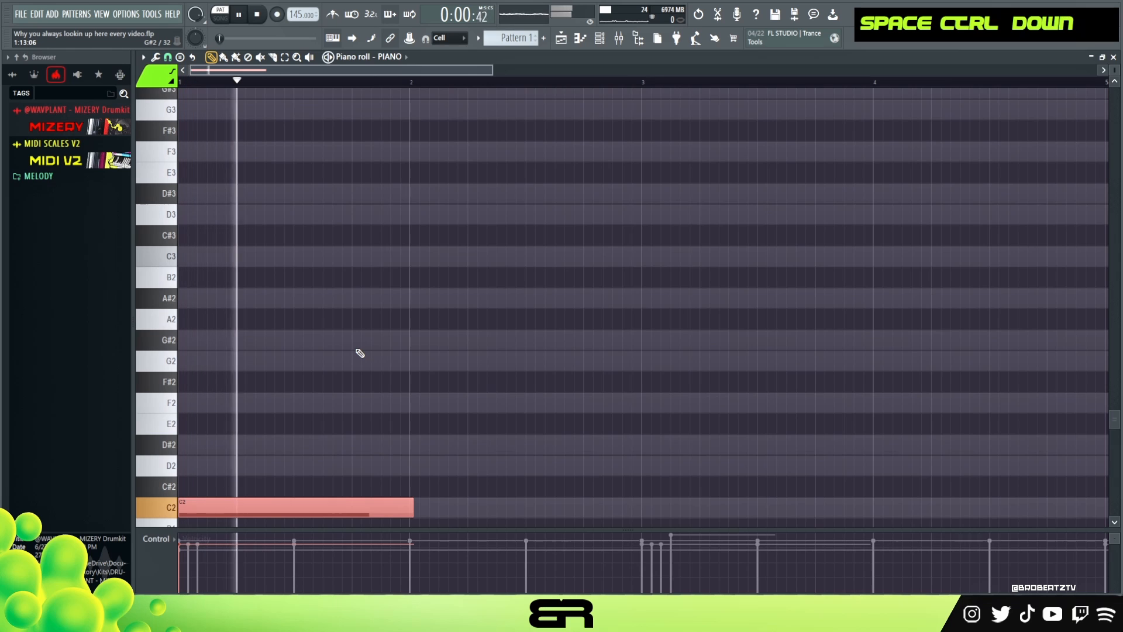
Add a one-bar C2 note at bar 3 and a D#2 note about two beats long in the middle of bar 4.
{"action": "scroll", "coordinate": [468, 348], "scroll_direction": "down", "scroll_amount": 3}
{"action": "left_click", "coordinate": [682, 380]}
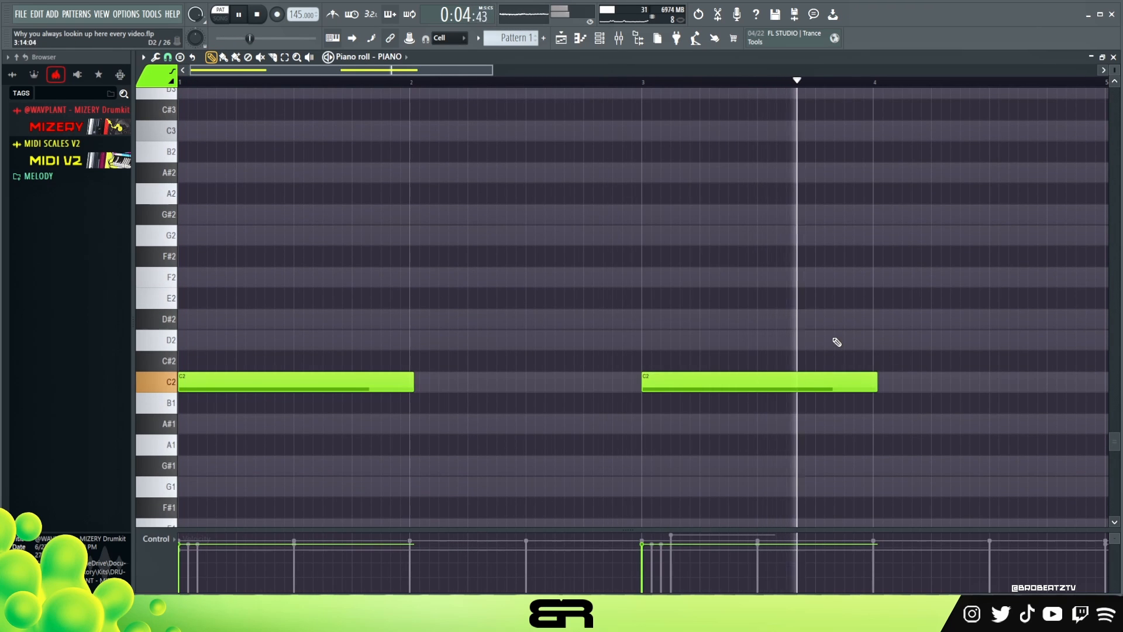
{"action": "scroll", "coordinate": [838, 341], "scroll_direction": "up", "scroll_amount": 2, "text": "ctrl"}
{"action": "left_click", "coordinate": [972, 321]}
{"action": "right_click", "coordinate": [806, 189], "text": "ctrl"}
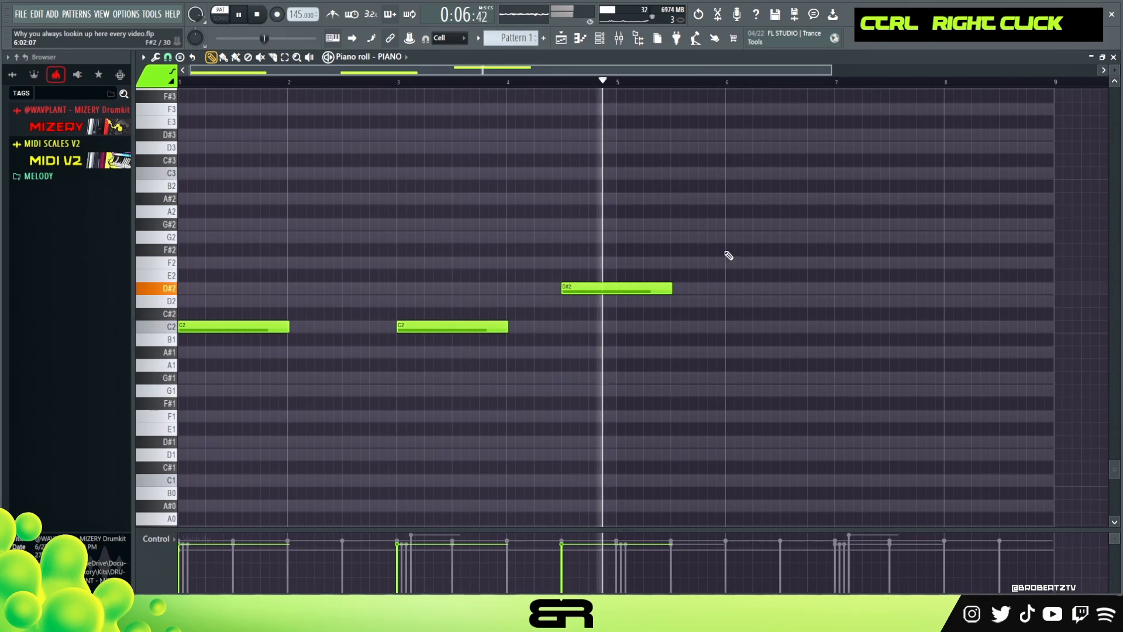
{"action": "key", "text": "space"}
{"action": "left_click_drag", "start_coordinate": [666, 288], "coordinate": [613, 304]}
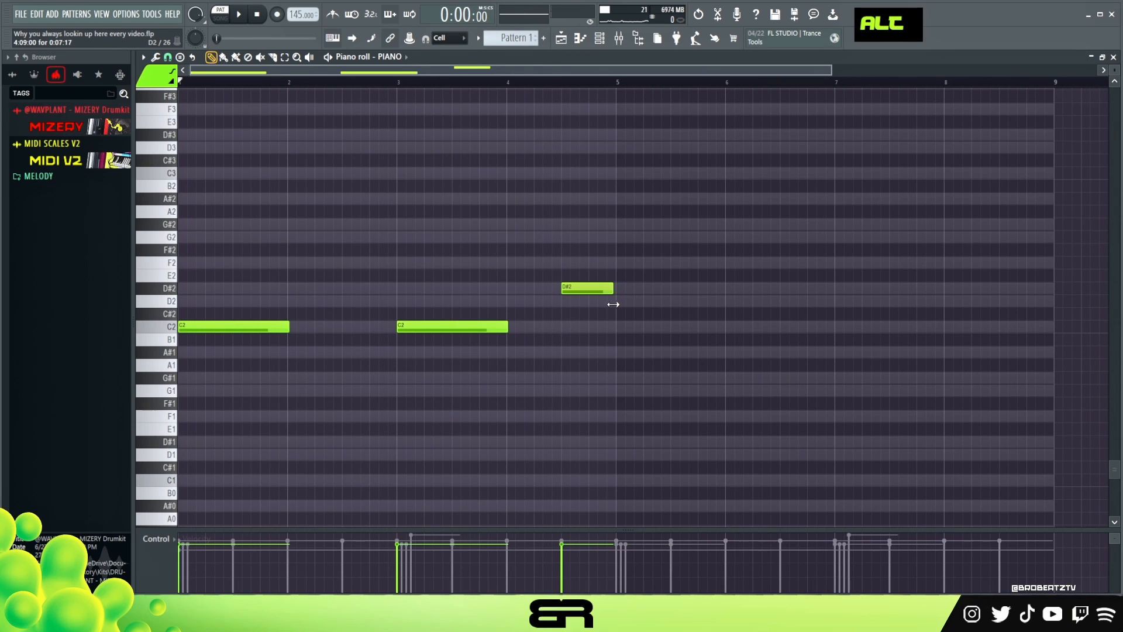
Transpose all PIANO notes up one octave to C3 and D#3 and play back the phrase.
{"action": "scroll", "coordinate": [433, 80], "scroll_direction": "up", "scroll_amount": 3}
{"action": "key", "text": "space"}
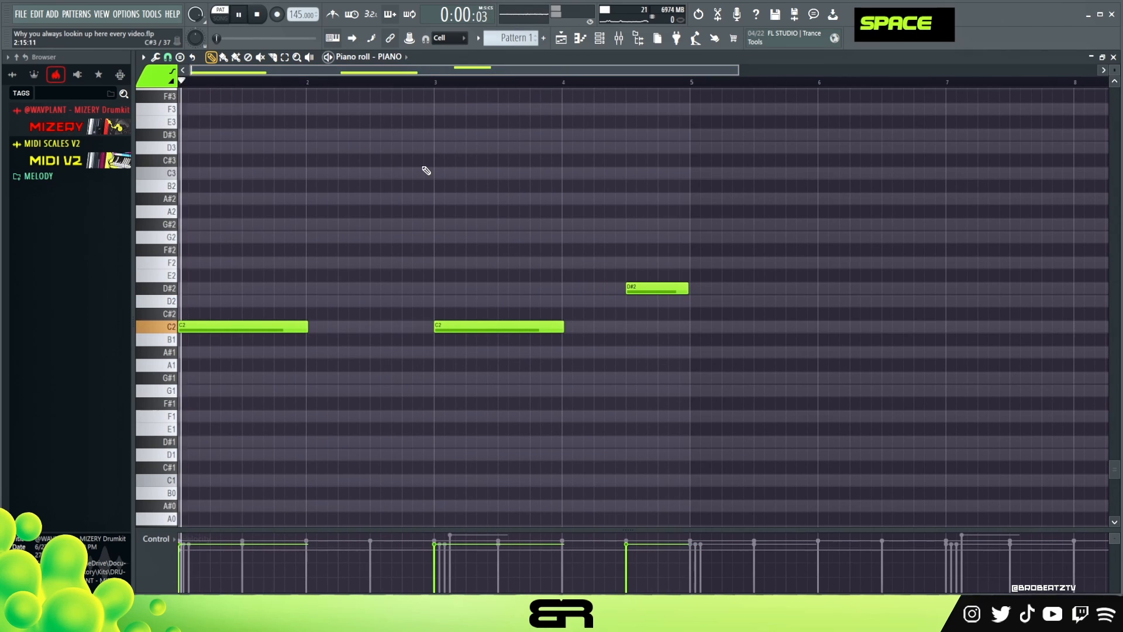
{"action": "key", "text": "ctrl+a"}
{"action": "key", "text": "space"}
{"action": "key", "text": "space"}
{"action": "key", "text": "ctrl+Up"}
{"action": "scroll", "coordinate": [426, 307], "scroll_direction": "up", "scroll_amount": 3}
{"action": "scroll", "coordinate": [426, 307], "scroll_direction": "up", "scroll_amount": 3}
{"action": "scroll", "coordinate": [423, 306], "scroll_direction": "up", "scroll_amount": 1}
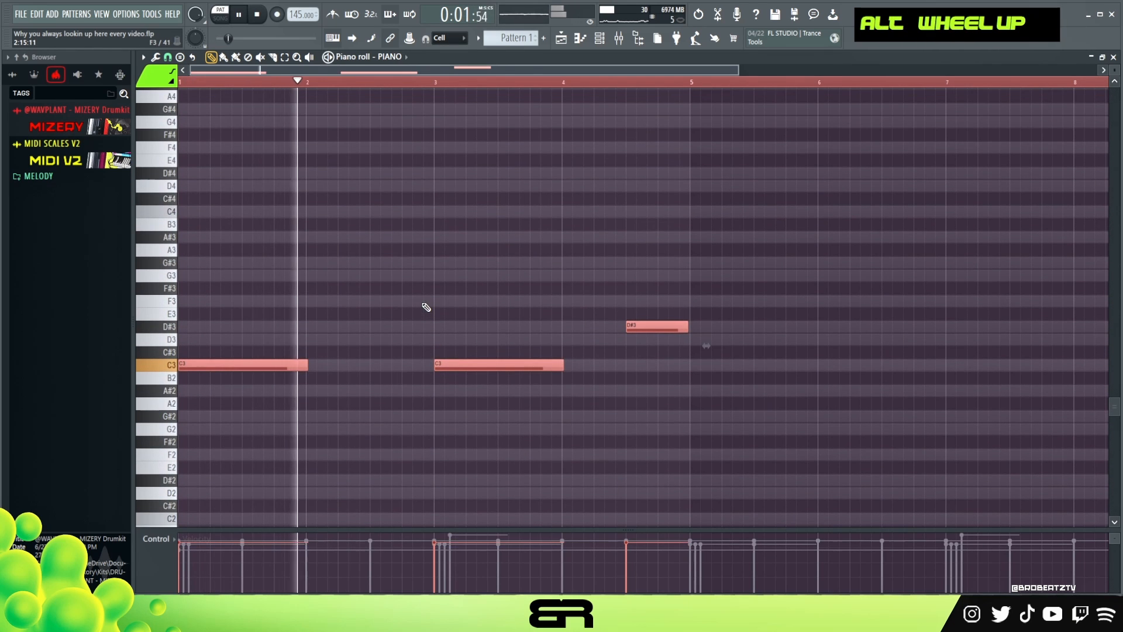
{"action": "right_click", "coordinate": [423, 306]}
{"action": "left_click_drag", "start_coordinate": [739, 70], "coordinate": [509, 94]}
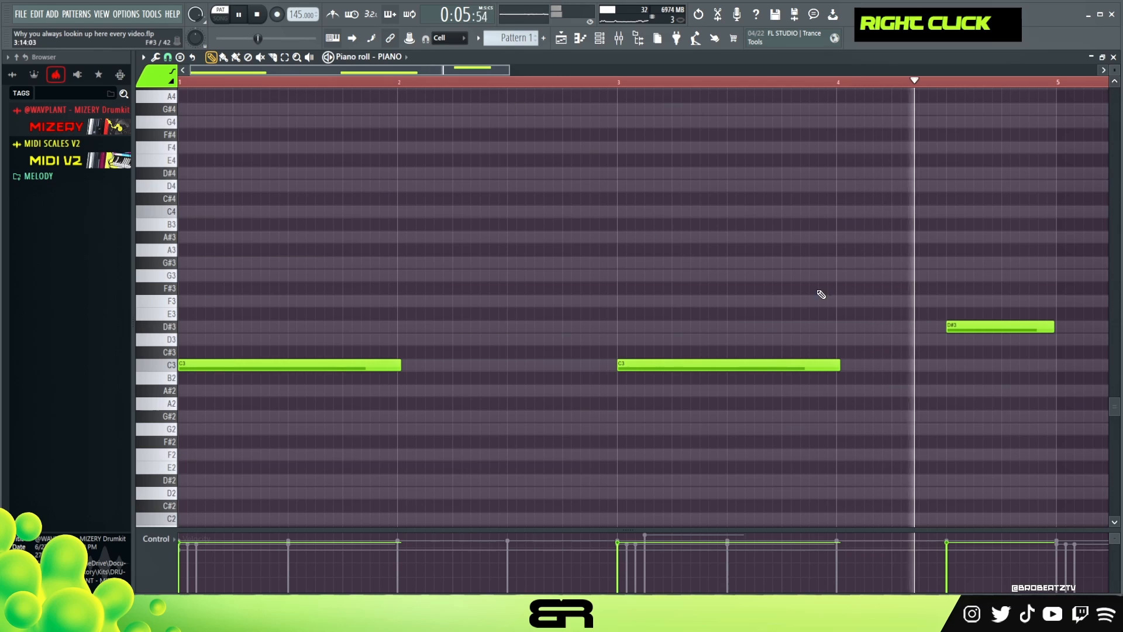
{"action": "key", "text": "space"}
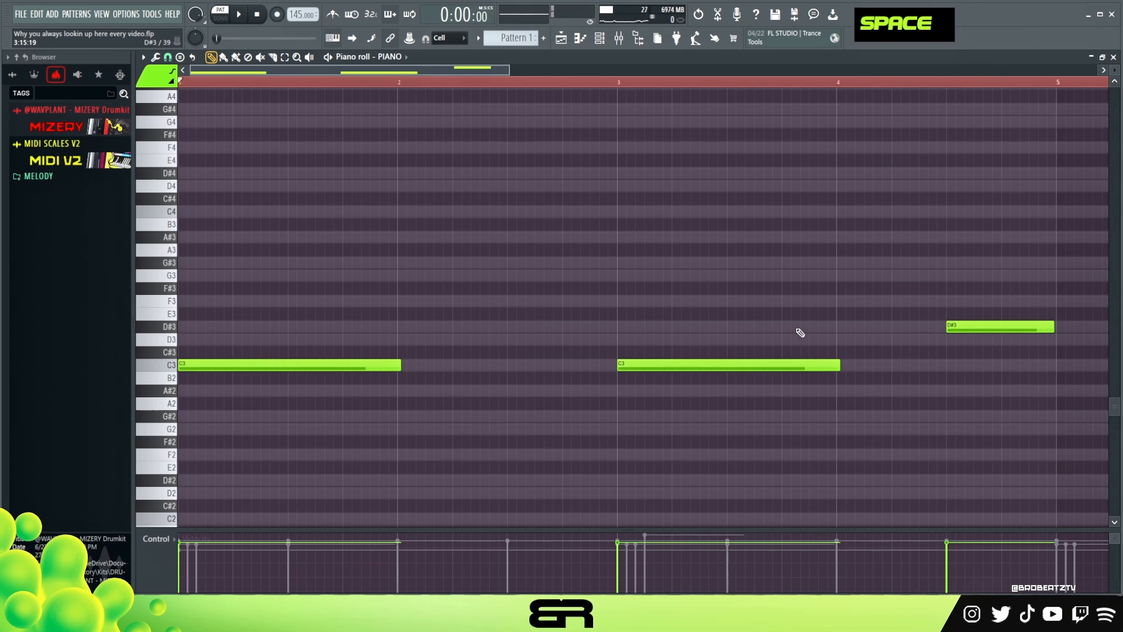
Copy the first C3 note three octaves up to C6 and play it back.
{"action": "mouse_move", "coordinate": [222, 367]}
{"action": "left_mouse_down", "text": "shift"}
{"action": "mouse_move", "coordinate": [277, 368]}
{"action": "mouse_move", "coordinate": [219, 369]}
{"action": "left_mouse_up", "text": "shift"}
{"action": "key", "text": "ctrl+Up"}
{"action": "key", "text": "ctrl+Up"}
{"action": "key", "text": "ctrl+Up"}
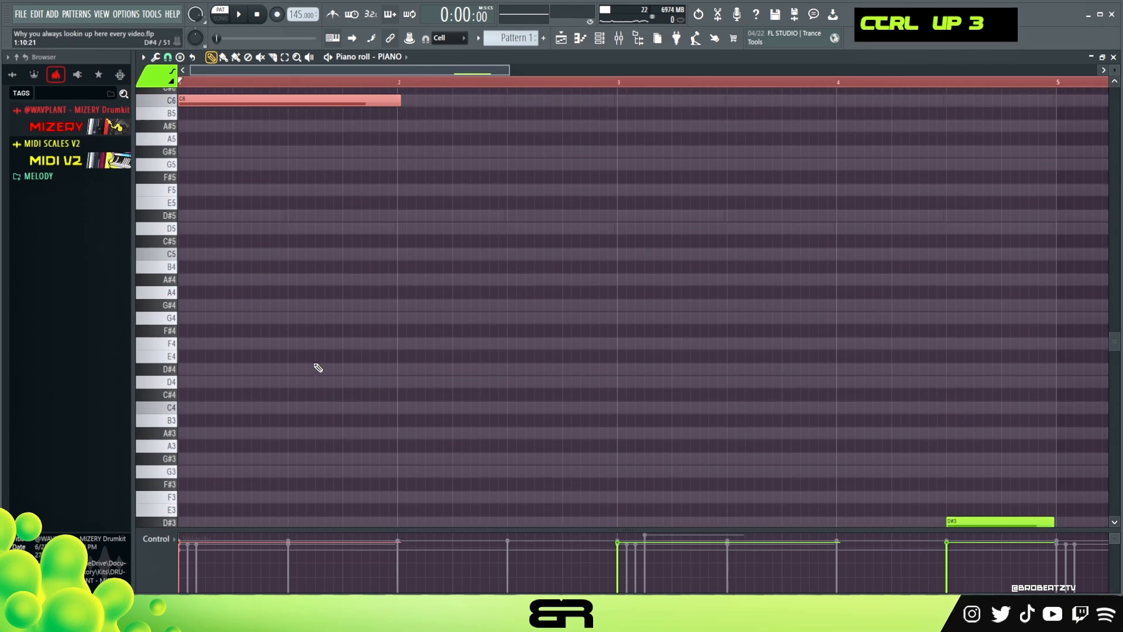
{"action": "scroll", "coordinate": [323, 364], "scroll_direction": "up", "scroll_amount": 3}
{"action": "key", "text": "space"}
{"action": "key", "text": "space"}
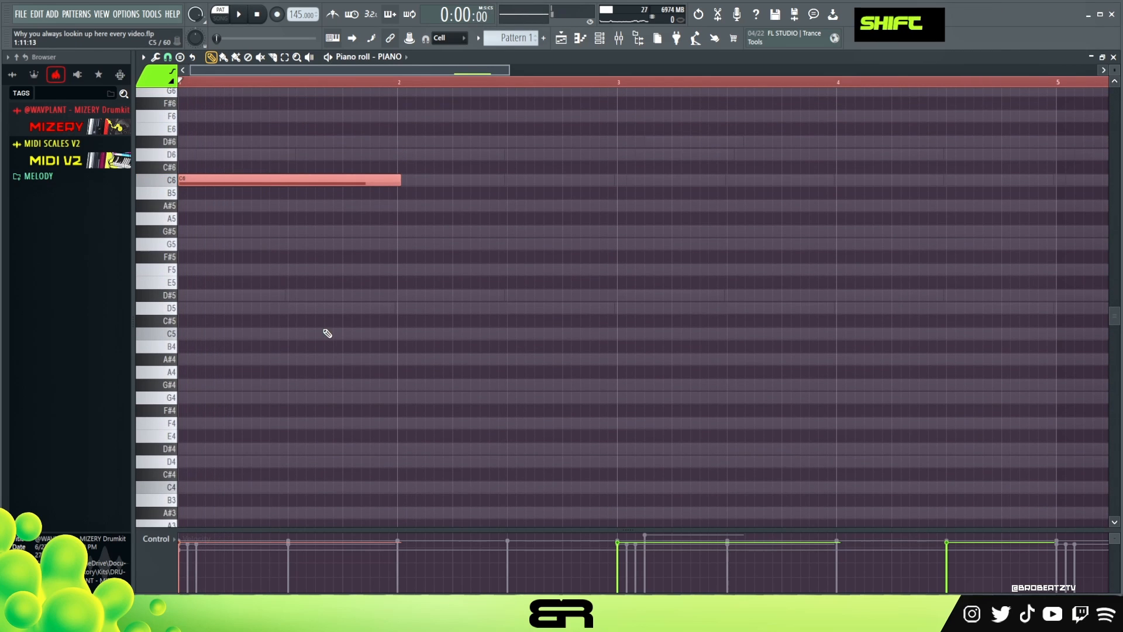
Shorten the C6 note to a very short hit and move it to the middle of bar 1.
{"action": "key", "text": "shift+d"}
{"action": "left_click_drag", "start_coordinate": [185, 180], "coordinate": [227, 180]}
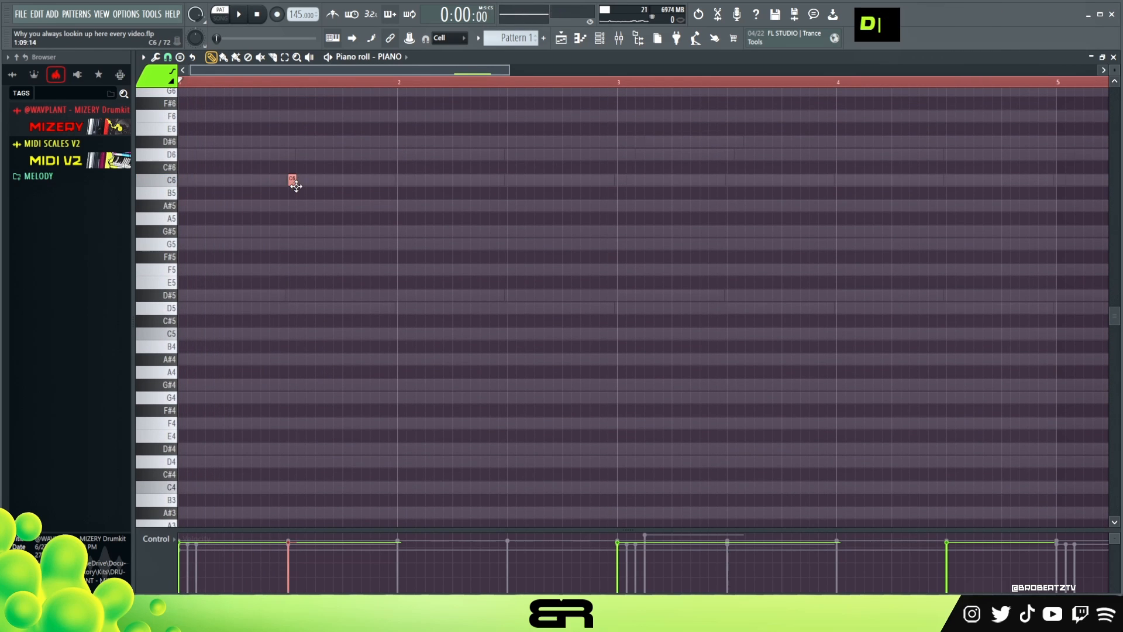
{"action": "scroll", "coordinate": [299, 193], "scroll_direction": "up", "scroll_amount": 1}
{"action": "scroll", "coordinate": [283, 86], "scroll_direction": "up", "scroll_amount": 2}
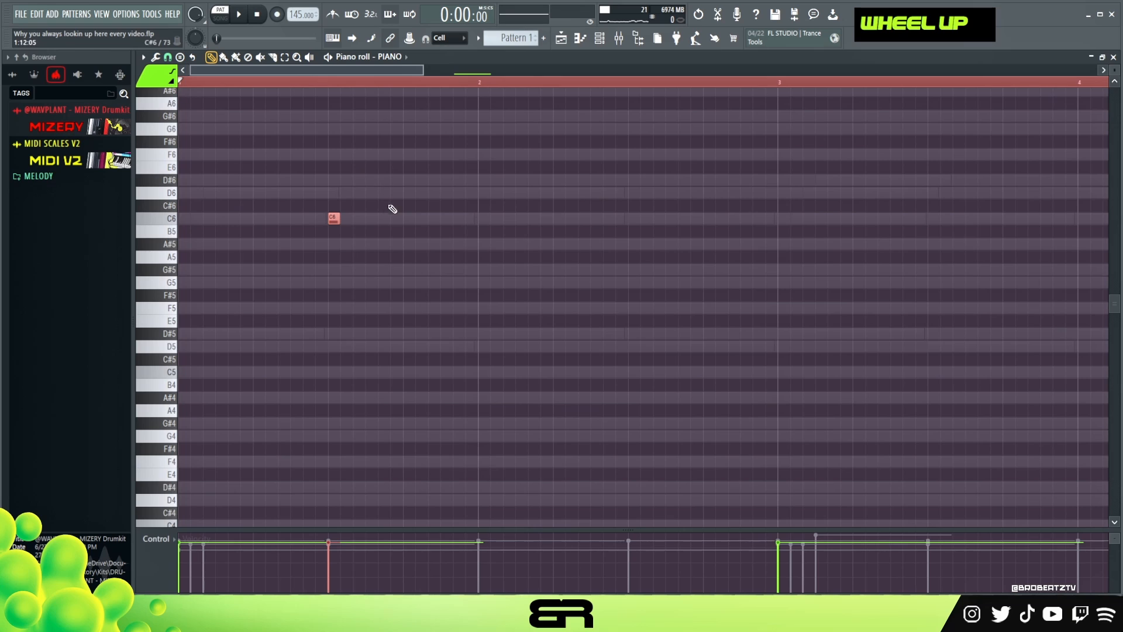
Try placing closely spaced D6 and D#6 notes right after the short C6 note and play them back.
{"action": "left_click", "coordinate": [345, 193]}
{"action": "left_click", "coordinate": [358, 193]}
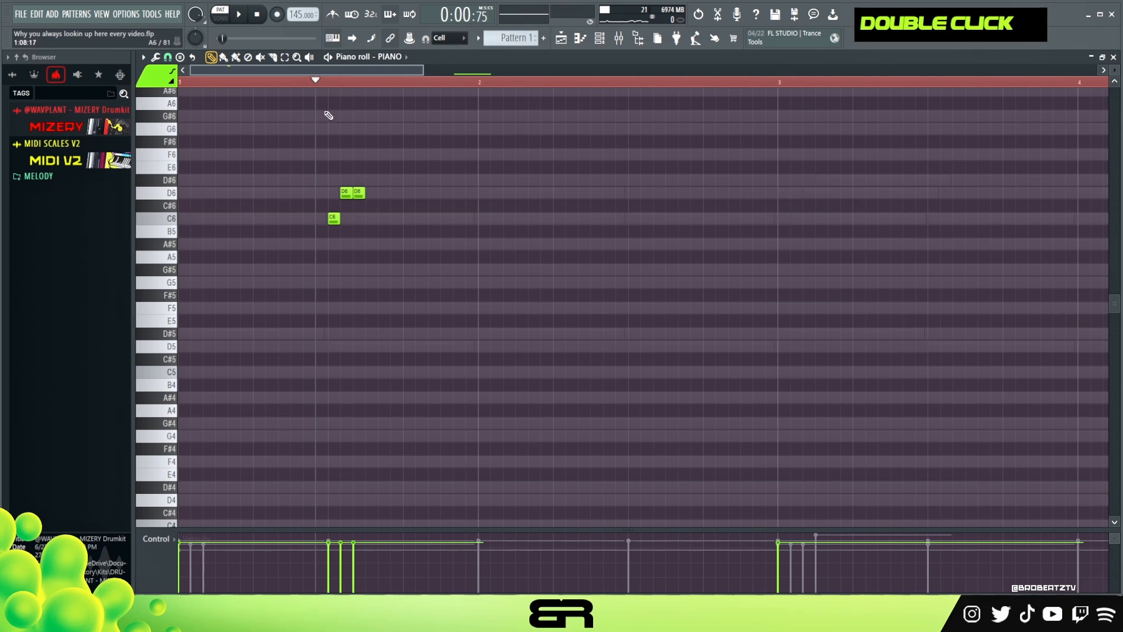
{"action": "right_click", "coordinate": [358, 192]}
{"action": "left_click", "coordinate": [359, 180]}
{"action": "key", "text": "space"}
{"action": "key", "text": "space"}
{"action": "right_click", "coordinate": [359, 180]}
Set the grid snap to 1/3 beat and re-place the D6 note a third of a beat after C6.
{"action": "left_click", "coordinate": [169, 58]}
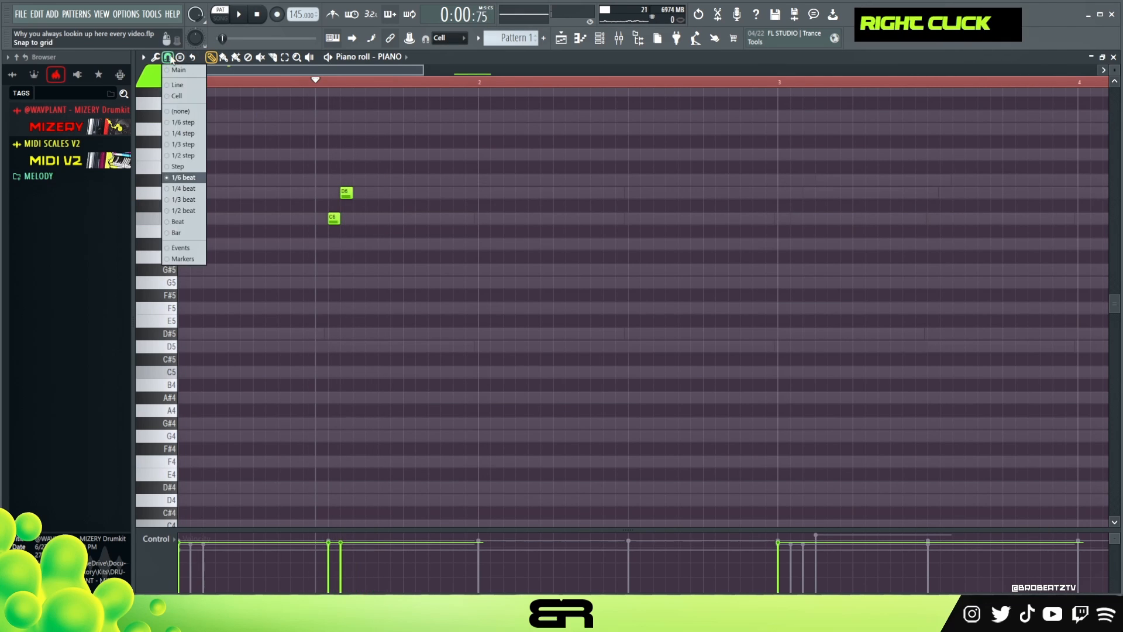
{"action": "left_click", "coordinate": [183, 201]}
{"action": "right_click", "coordinate": [346, 192]}
{"action": "left_click", "coordinate": [357, 192]}
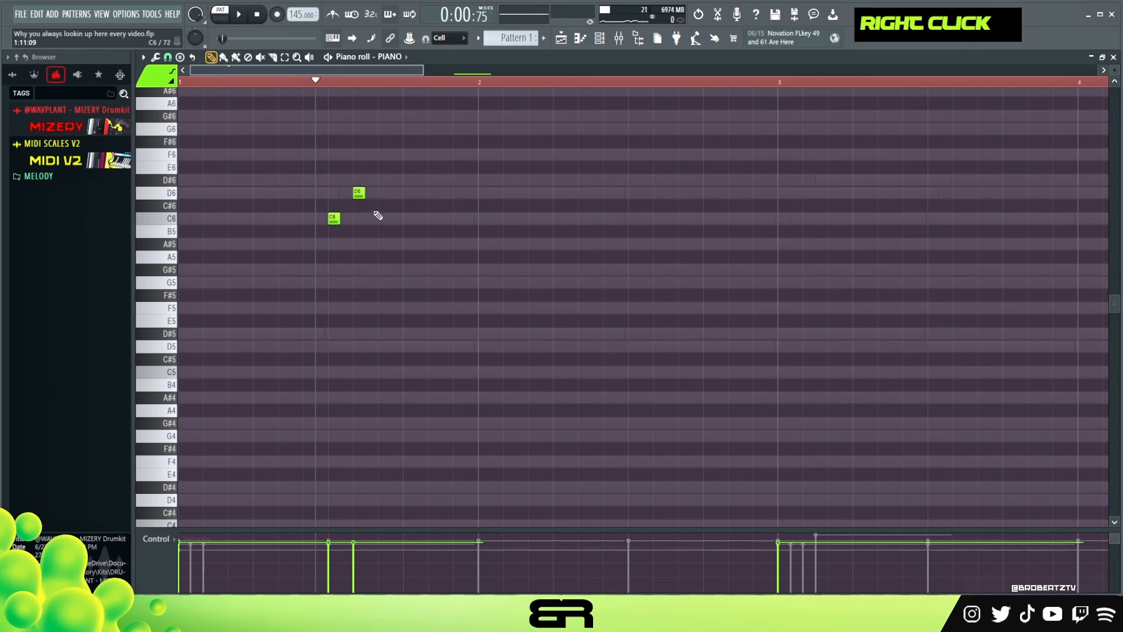
Continue the run at 1/3-beat spacing with D#6, D6, C6 and D6 up to the end of bar 1, and play it.
{"action": "left_click", "coordinate": [407, 192]}
{"action": "left_click", "coordinate": [433, 218]}
{"action": "left_click", "coordinate": [457, 205]}
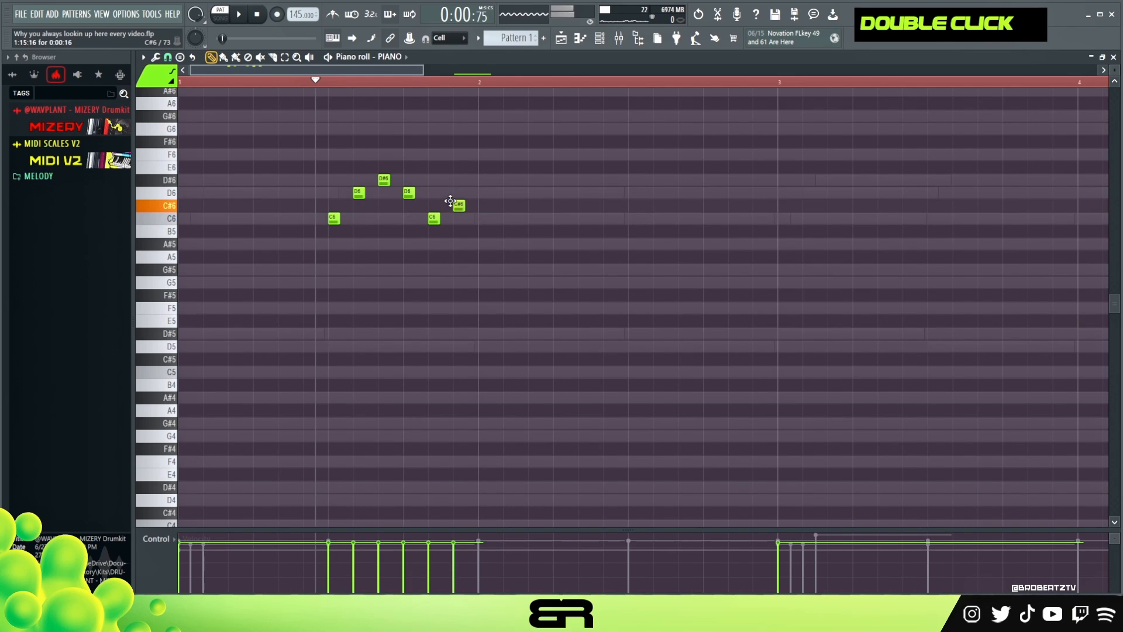
{"action": "left_click", "coordinate": [456, 194]}
{"action": "right_click", "coordinate": [460, 206]}
{"action": "key", "text": "space"}
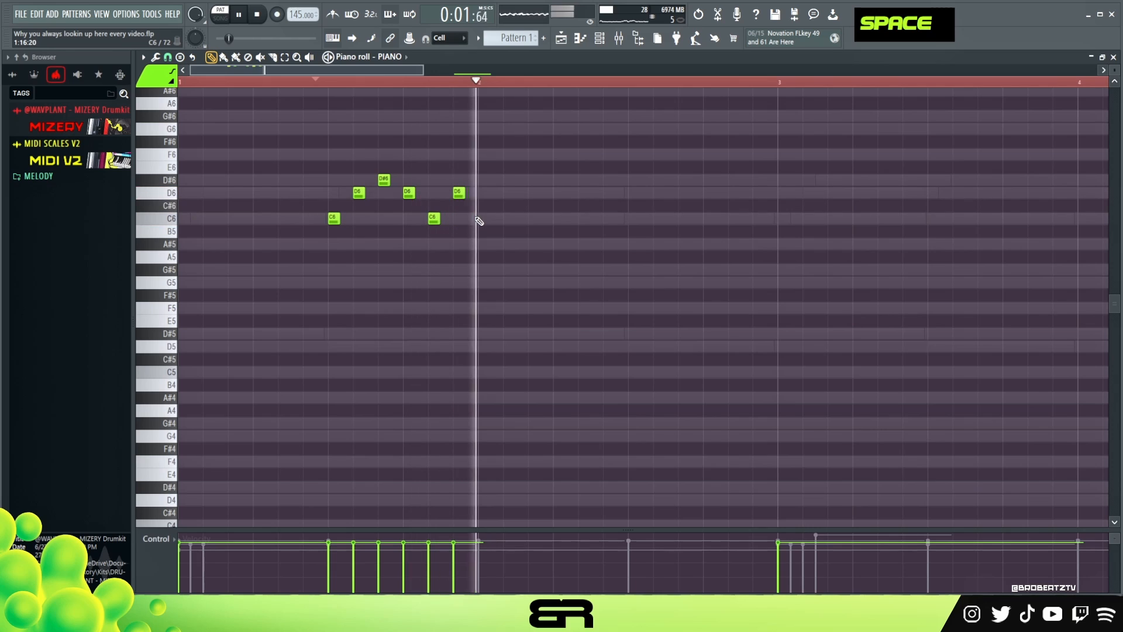
{"action": "key", "text": "space"}
{"action": "key", "text": "space"}
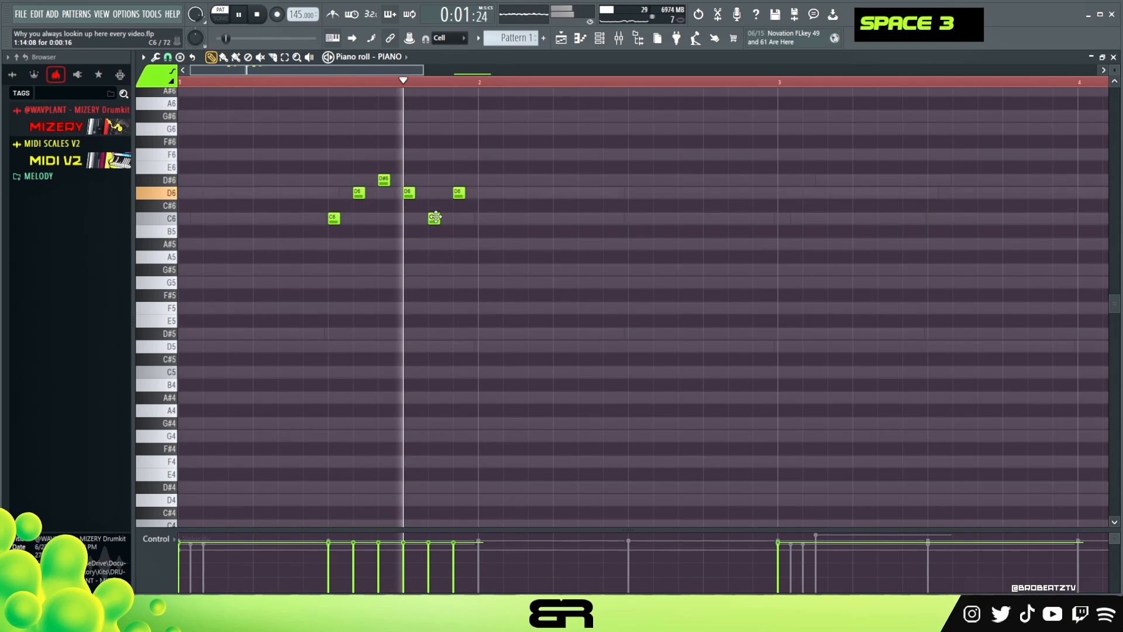
{"action": "key", "text": "space"}
Duplicate the high run into the second half of bar 2, delete the copy's last two notes and play it back.
{"action": "left_click_drag", "start_coordinate": [511, 158], "coordinate": [627, 237], "text": "ctrl"}
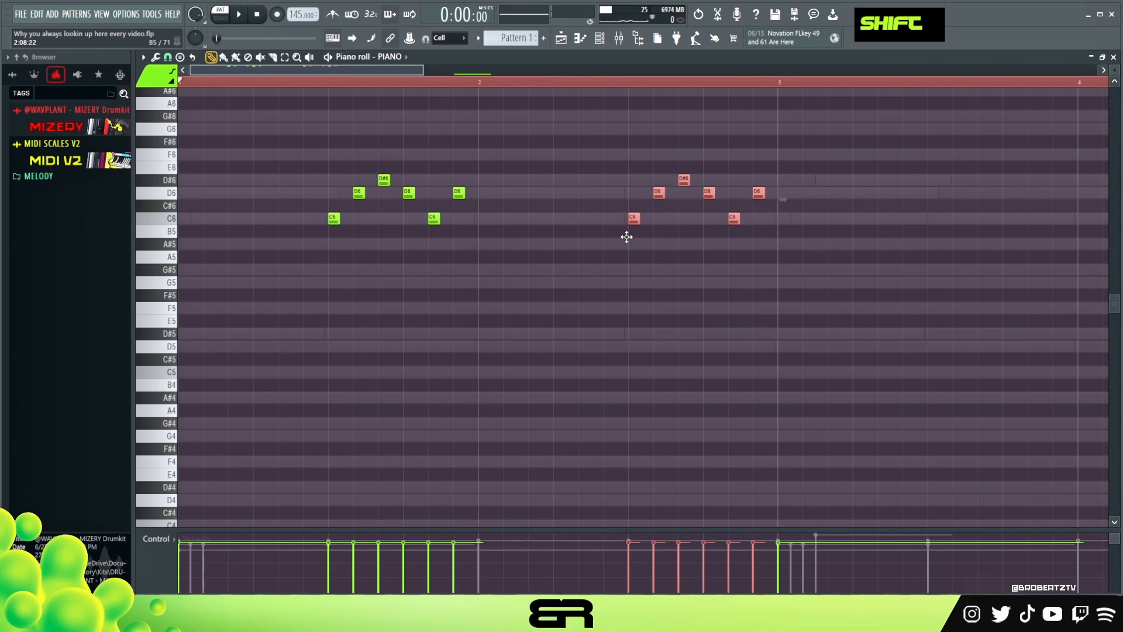
{"action": "right_click", "coordinate": [503, 303]}
{"action": "right_click", "coordinate": [758, 193]}
{"action": "right_click", "coordinate": [735, 218]}
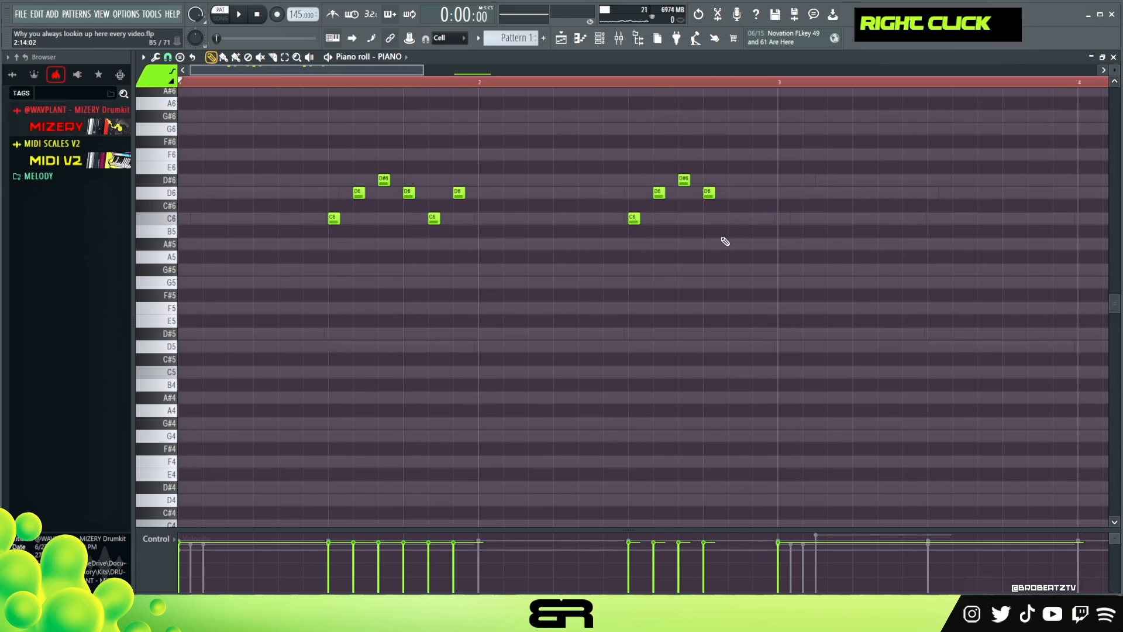
{"action": "key", "text": "ctrl"}
{"action": "key", "text": "ctrl"}
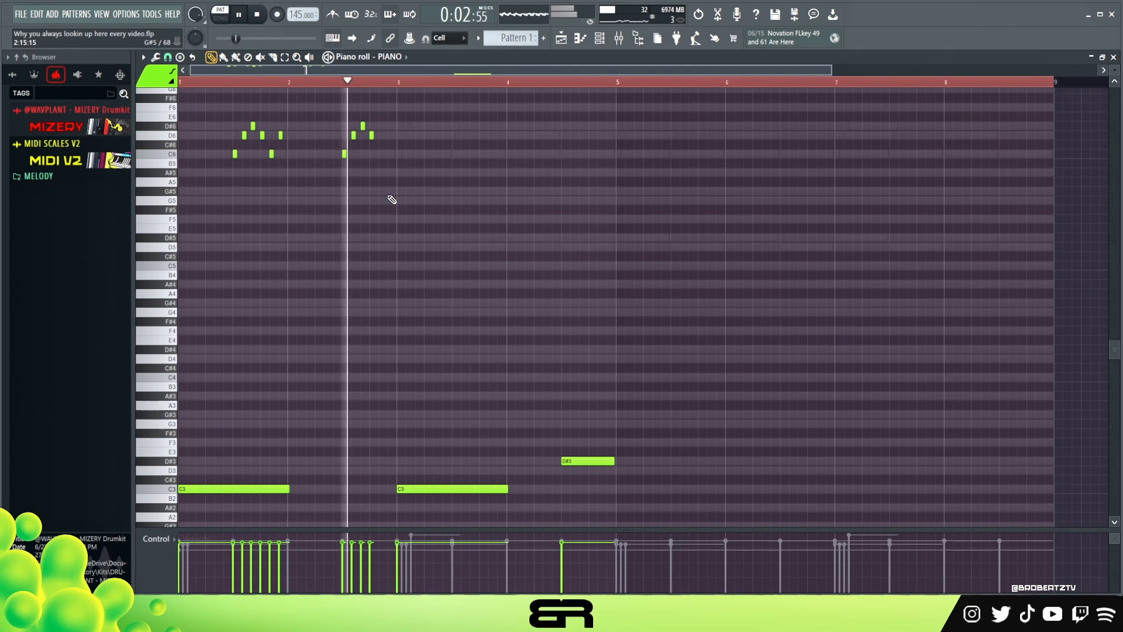
{"action": "key", "text": "space"}
Duplicate the high runs from bars 1 and 2 to the same positions in bars 3 and 4.
{"action": "scroll", "coordinate": [304, 86], "scroll_direction": "up", "scroll_amount": 3}
{"action": "scroll", "coordinate": [304, 86], "scroll_direction": "up", "scroll_amount": 2}
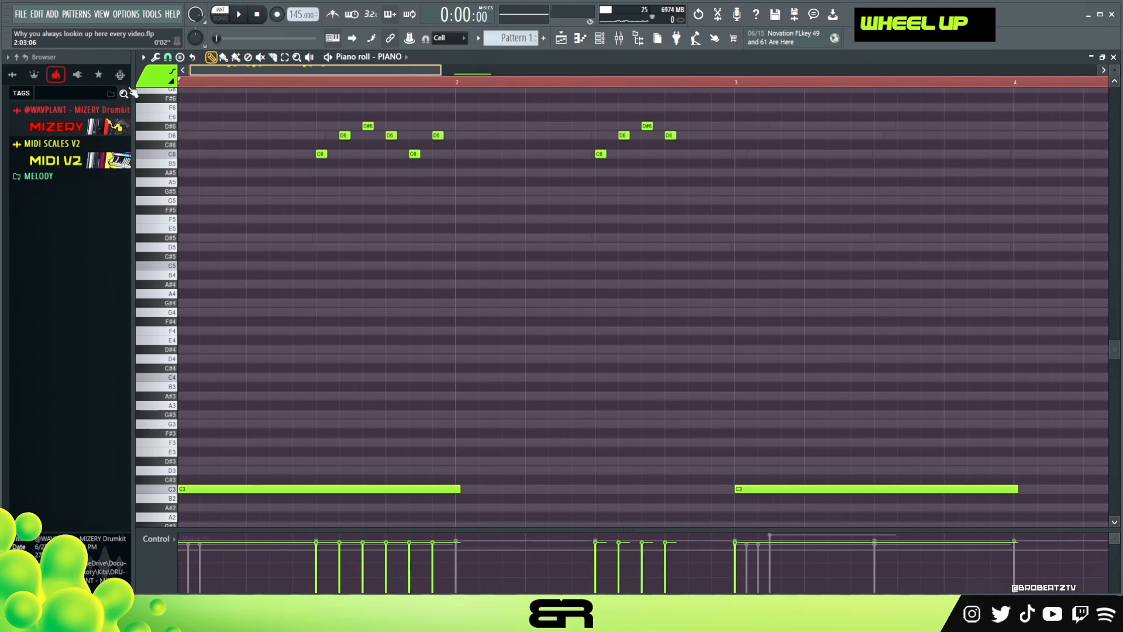
{"action": "scroll", "coordinate": [559, 218], "scroll_direction": "up", "scroll_amount": 3}
{"action": "left_click_drag", "start_coordinate": [697, 151], "coordinate": [874, 210]}
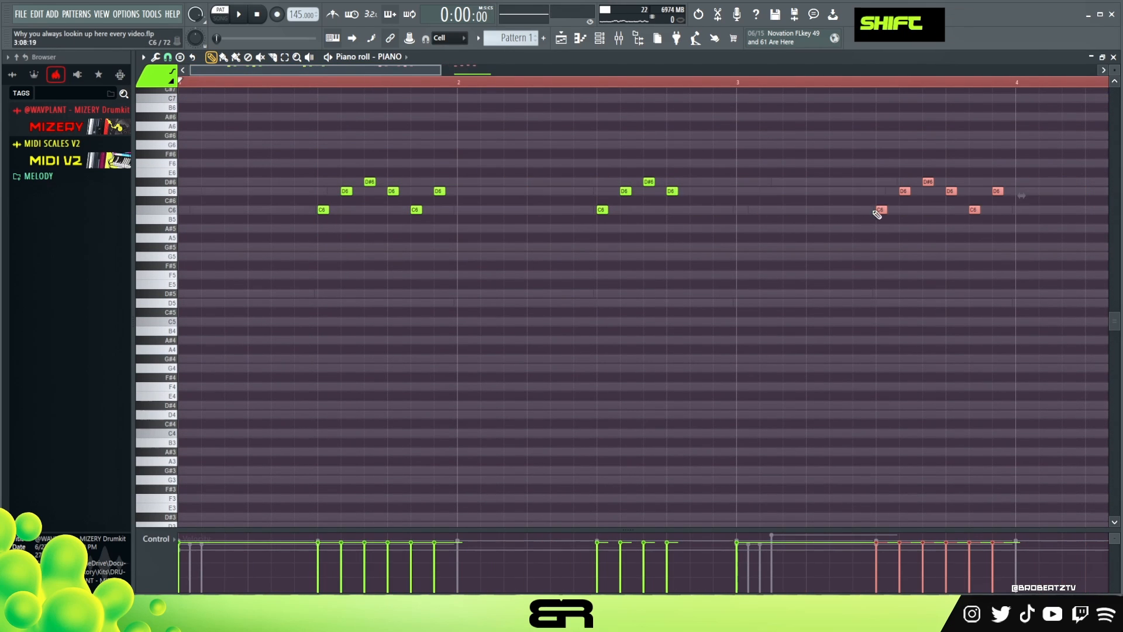
{"action": "right_click", "coordinate": [542, 144]}
Stack copies of the last D6 note in bar 3 at A#5, G5, F6 and G#6.
{"action": "left_click_drag", "start_coordinate": [412, 71], "coordinate": [513, 80]}
{"action": "left_click", "coordinate": [621, 191], "text": "ctrl"}
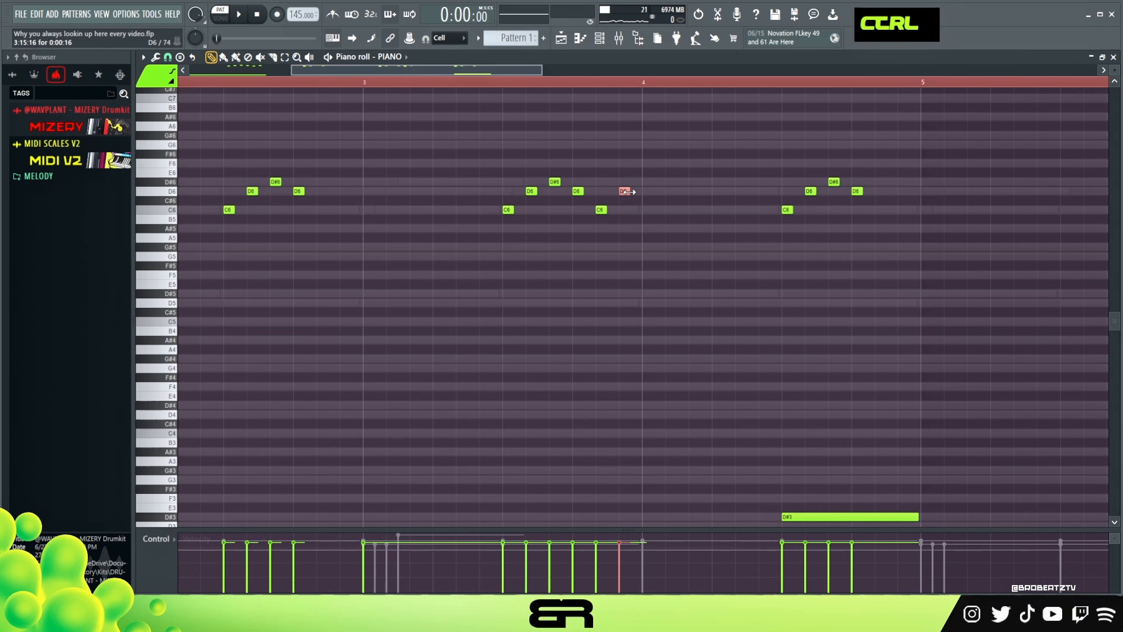
{"action": "left_click_drag", "start_coordinate": [626, 192], "coordinate": [624, 216]}
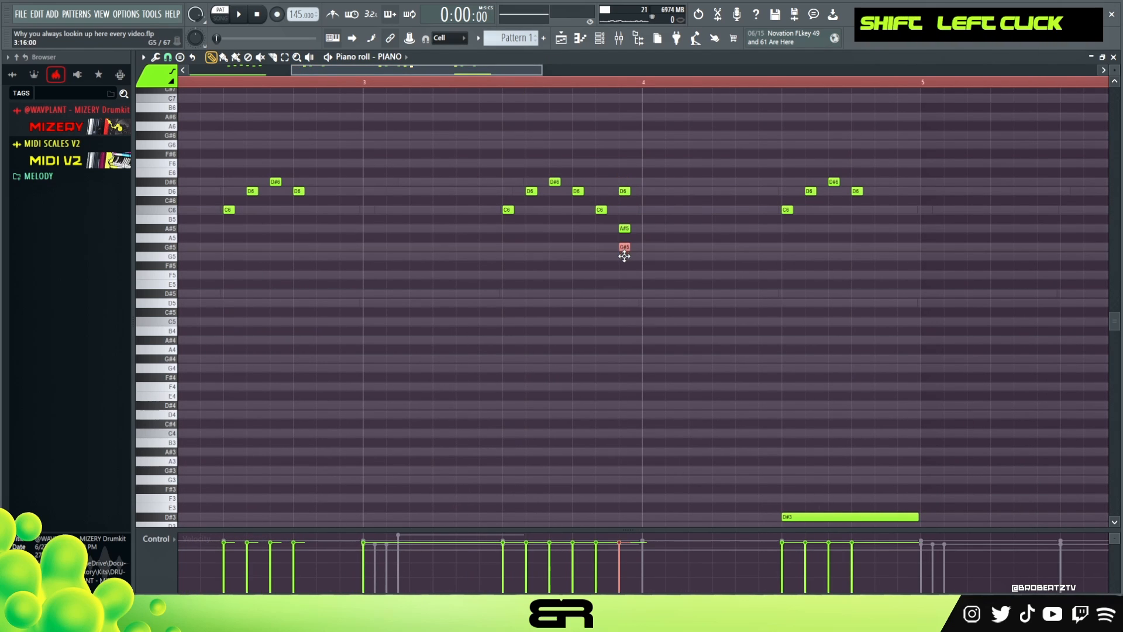
{"action": "left_click", "coordinate": [624, 191], "text": "ctrl"}
{"action": "left_click_drag", "start_coordinate": [624, 190], "coordinate": [635, 164]}
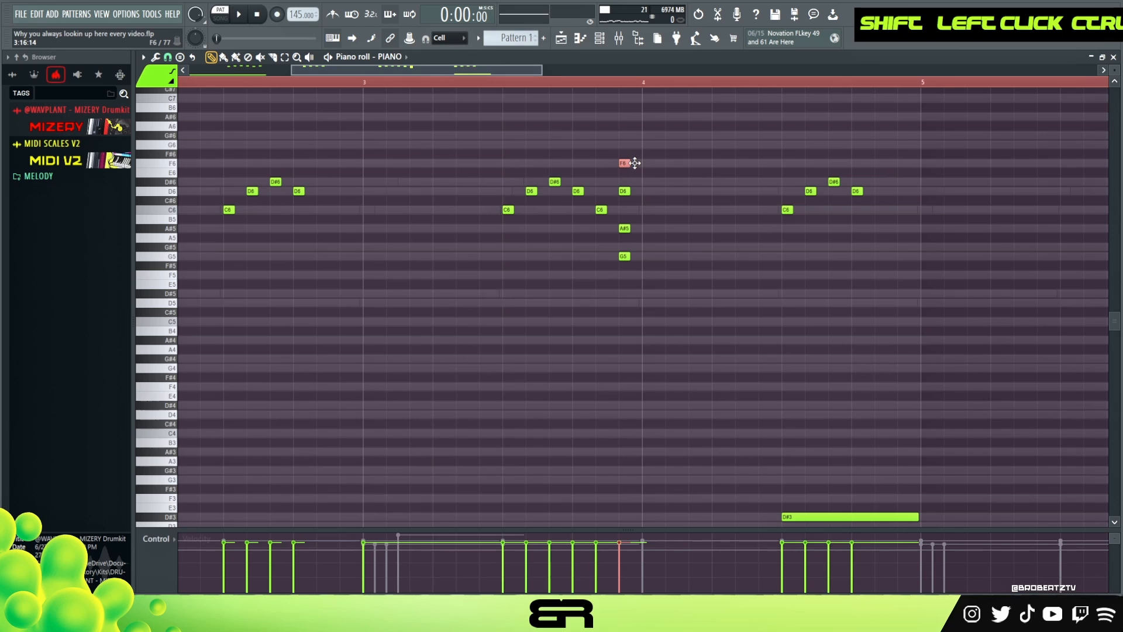
{"action": "left_click_drag", "start_coordinate": [850, 186], "coordinate": [877, 206]}
{"action": "left_click", "coordinate": [866, 282], "text": "ctrl"}
{"action": "left_click", "coordinate": [624, 162], "text": "shift"}
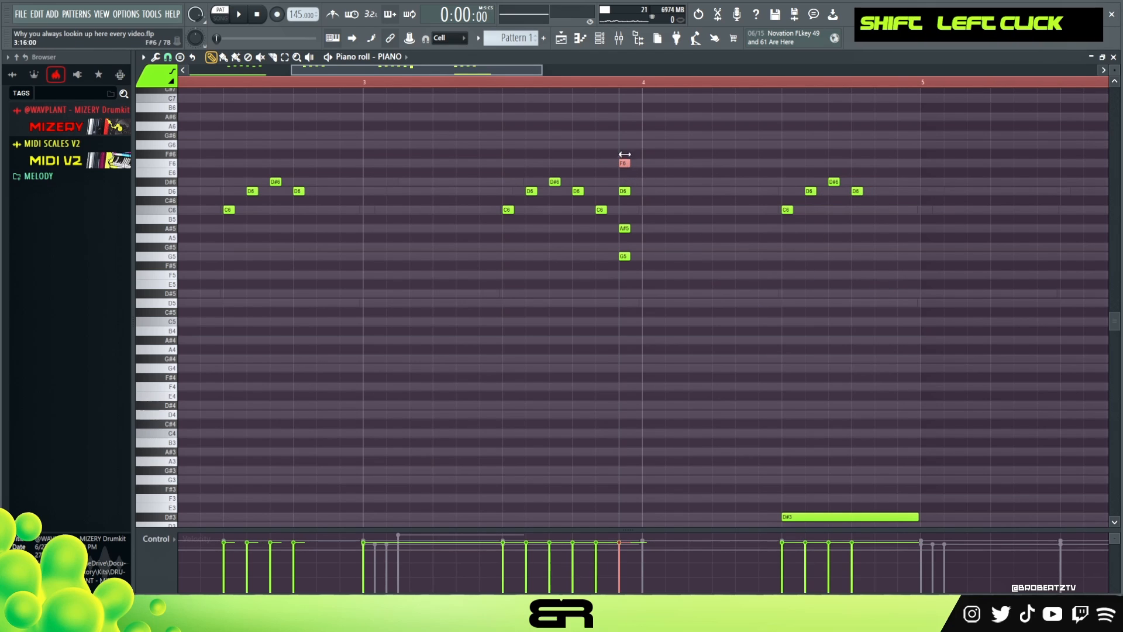
{"action": "left_click_drag", "start_coordinate": [630, 158], "coordinate": [625, 139]}
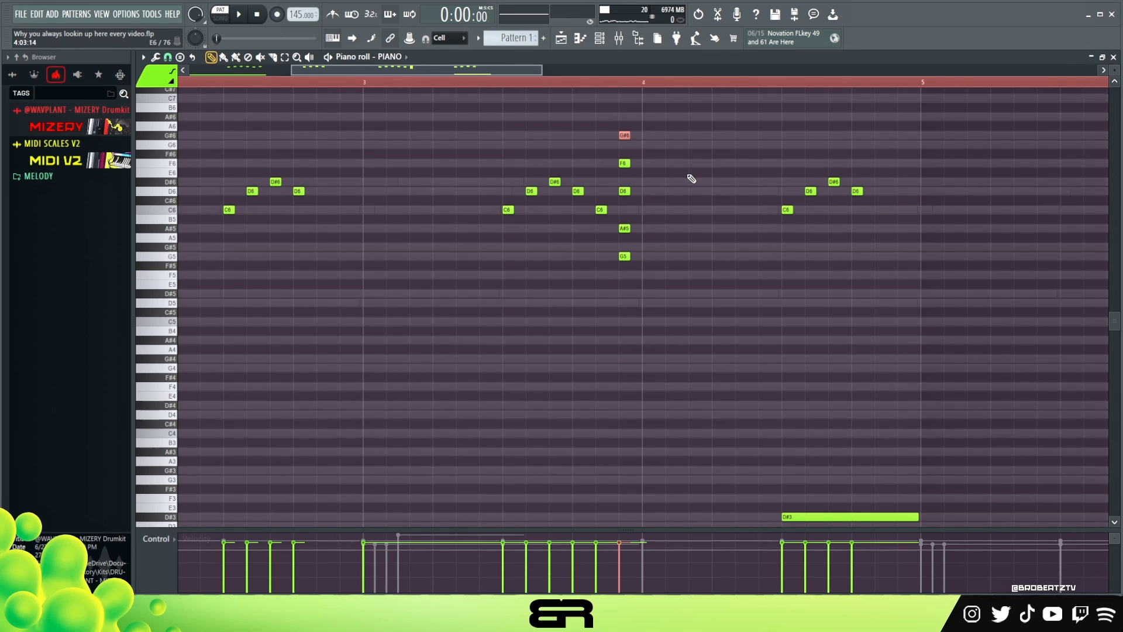
Move the G5 and G#6 copies into bar 4 and delete the A#5 and F6 copies.
{"action": "right_click", "coordinate": [691, 178]}
{"action": "left_click", "coordinate": [624, 135], "text": "ctrl"}
{"action": "left_click_drag", "start_coordinate": [630, 243], "coordinate": [694, 254]}
{"action": "right_click", "coordinate": [812, 317]}
{"action": "left_click_drag", "start_coordinate": [628, 112], "coordinate": [620, 178]}
{"action": "key", "text": "Delete"}
{"action": "left_click_drag", "start_coordinate": [638, 219], "coordinate": [621, 279]}
{"action": "key", "text": "Delete"}
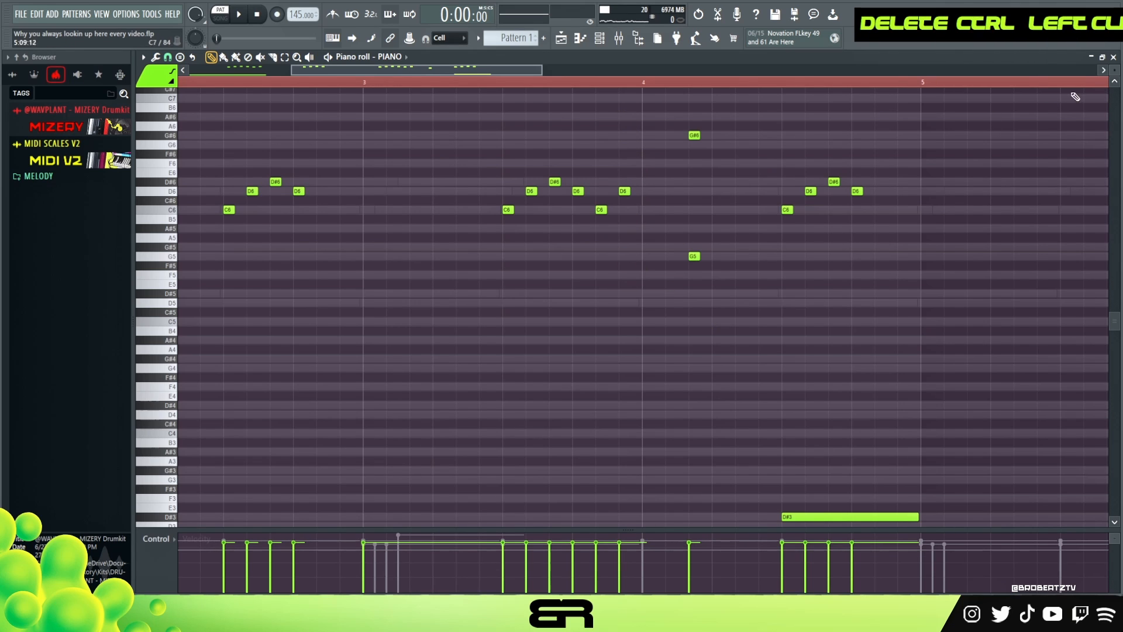
Put G#6 at the start of bar 4 for about two beats and G5 on its last beat, and clear the time selection.
{"action": "left_click_drag", "start_coordinate": [1115, 72], "coordinate": [1113, 86]}
{"action": "scroll", "coordinate": [935, 246], "scroll_direction": "up", "scroll_amount": 2}
{"action": "right_click", "coordinate": [695, 286]}
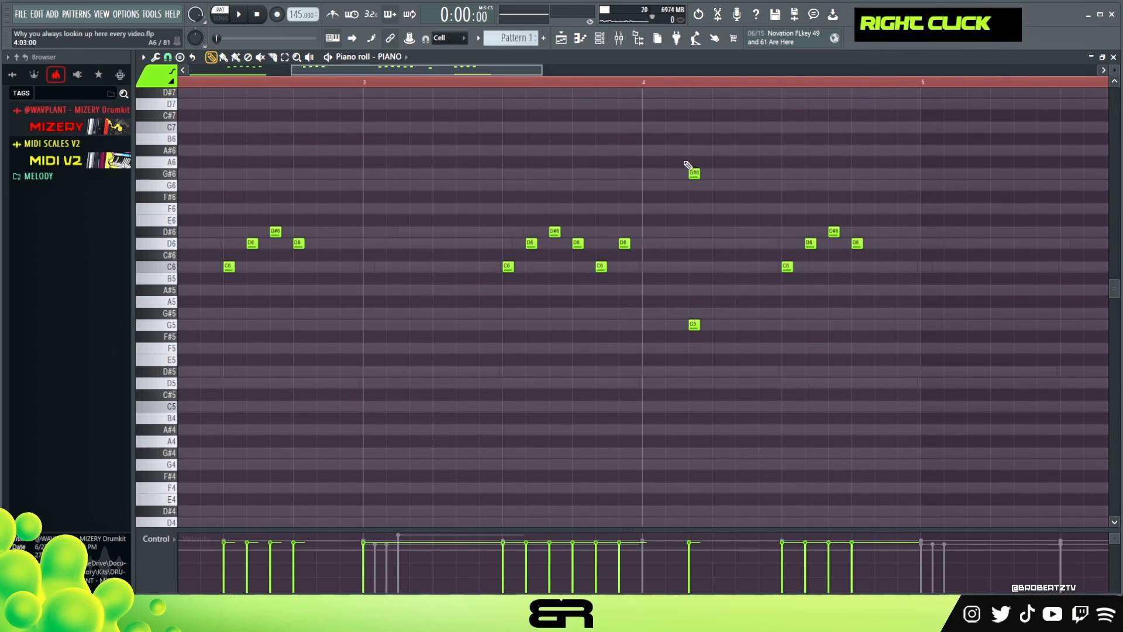
{"action": "left_click_drag", "start_coordinate": [649, 177], "coordinate": [777, 182]}
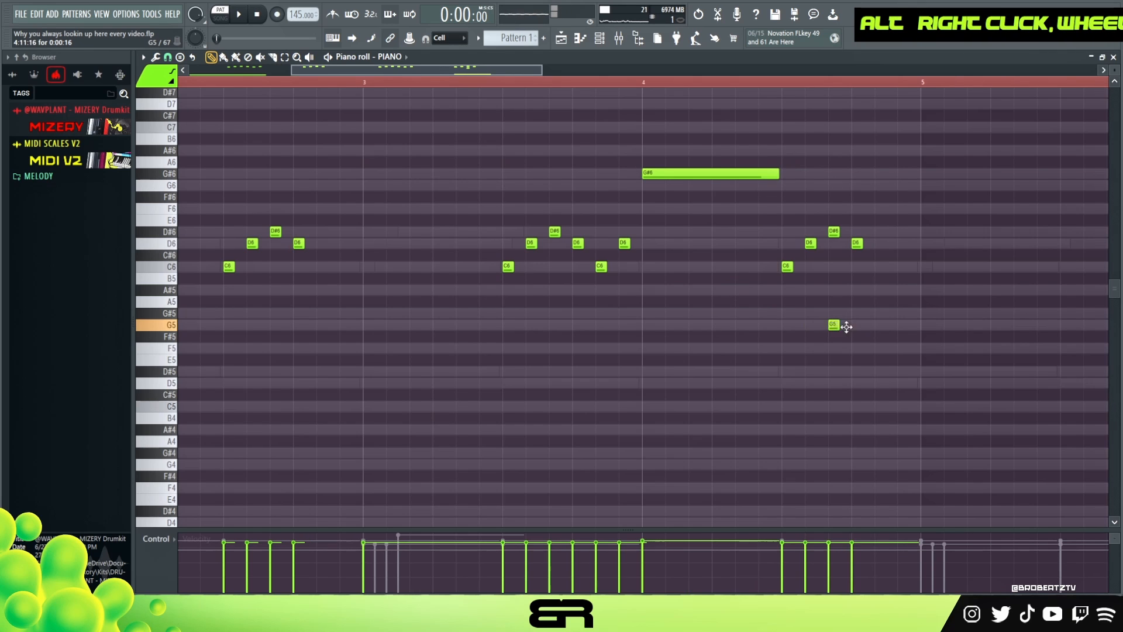
{"action": "left_click", "coordinate": [858, 325]}
{"action": "left_click_drag", "start_coordinate": [864, 325], "coordinate": [920, 332]}
{"action": "right_click", "coordinate": [817, 369]}
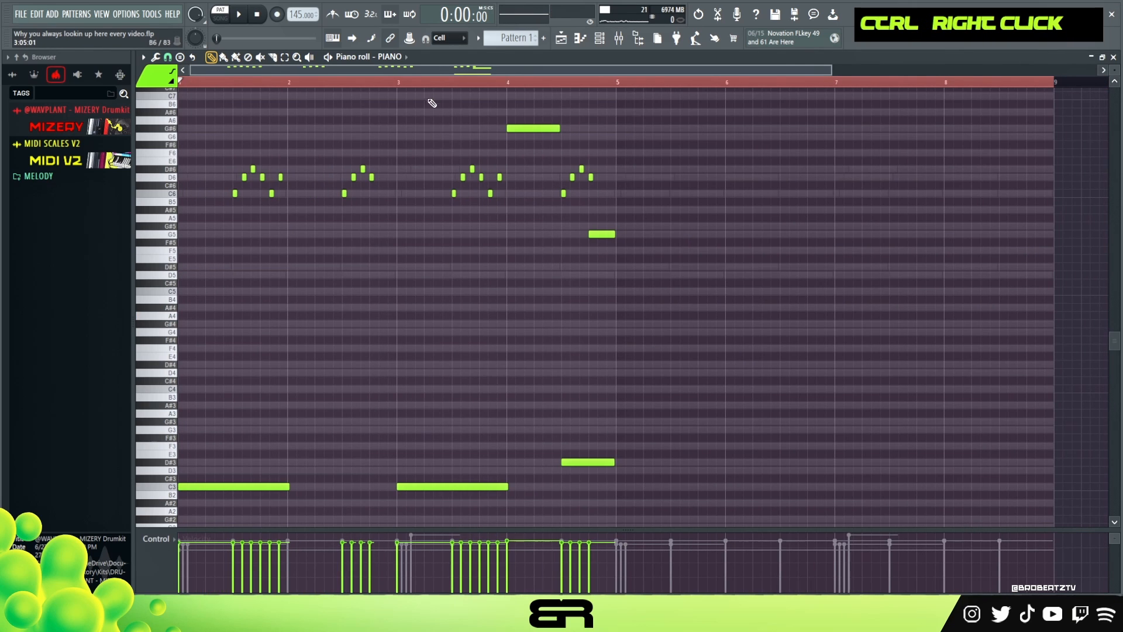
{"action": "double_click", "coordinate": [433, 82]}
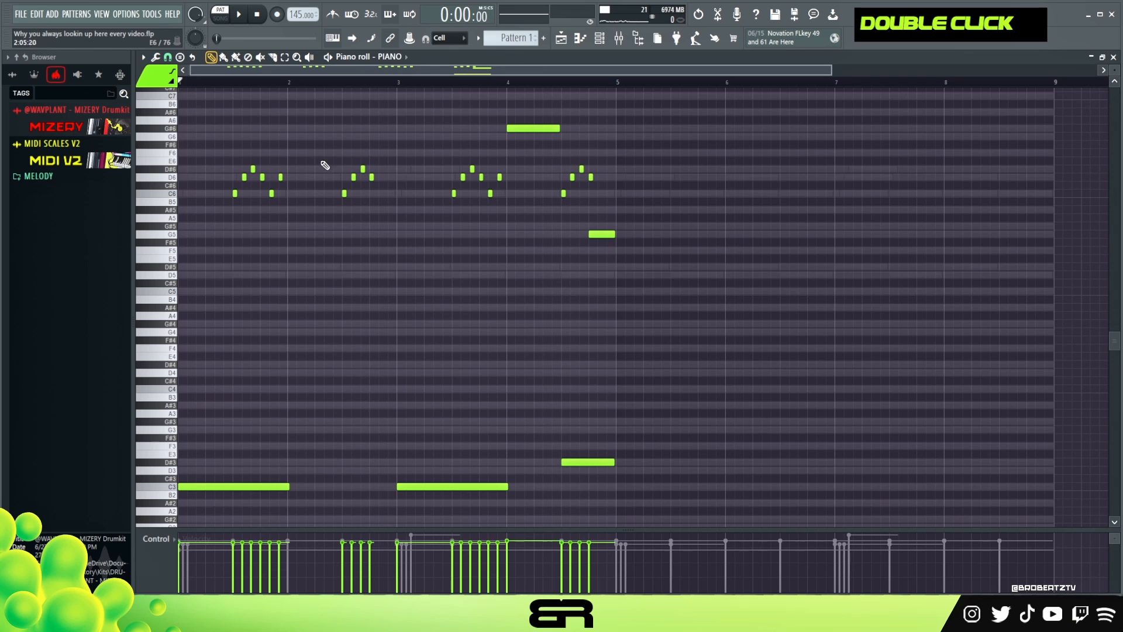
Play back the four-bar piano part, and duplicate all its notes into bars 5 to 8.
{"action": "left_click_drag", "start_coordinate": [831, 69], "coordinate": [498, 93]}
{"action": "key", "text": "space"}
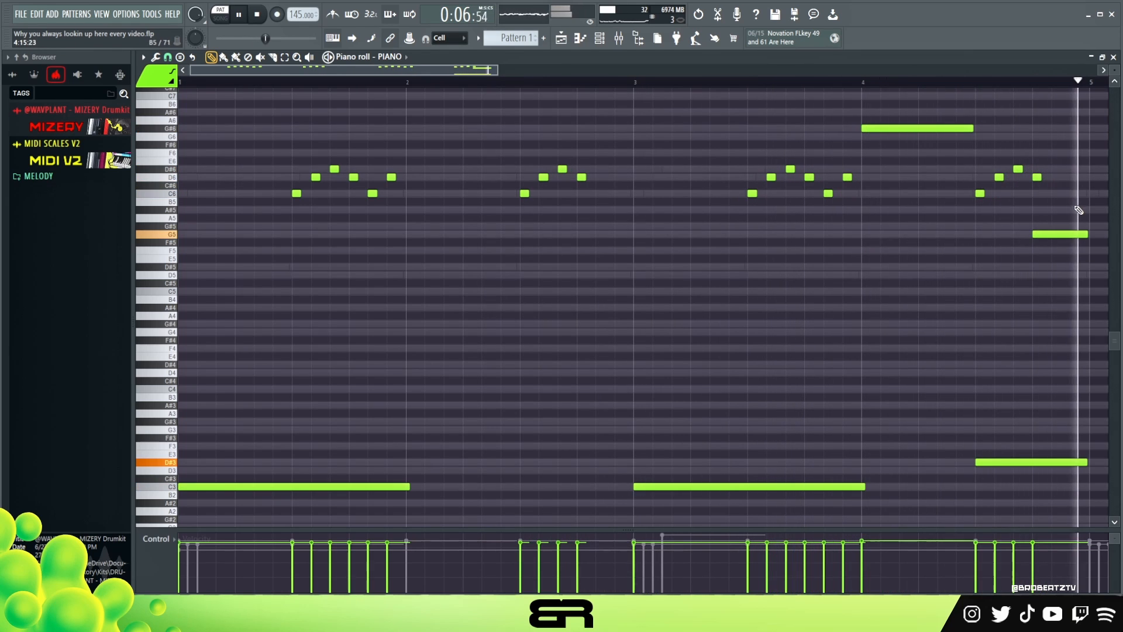
{"action": "key", "text": "space"}
{"action": "key", "text": "ctrl+a"}
{"action": "left_click_drag", "start_coordinate": [236, 484], "coordinate": [1045, 466]}
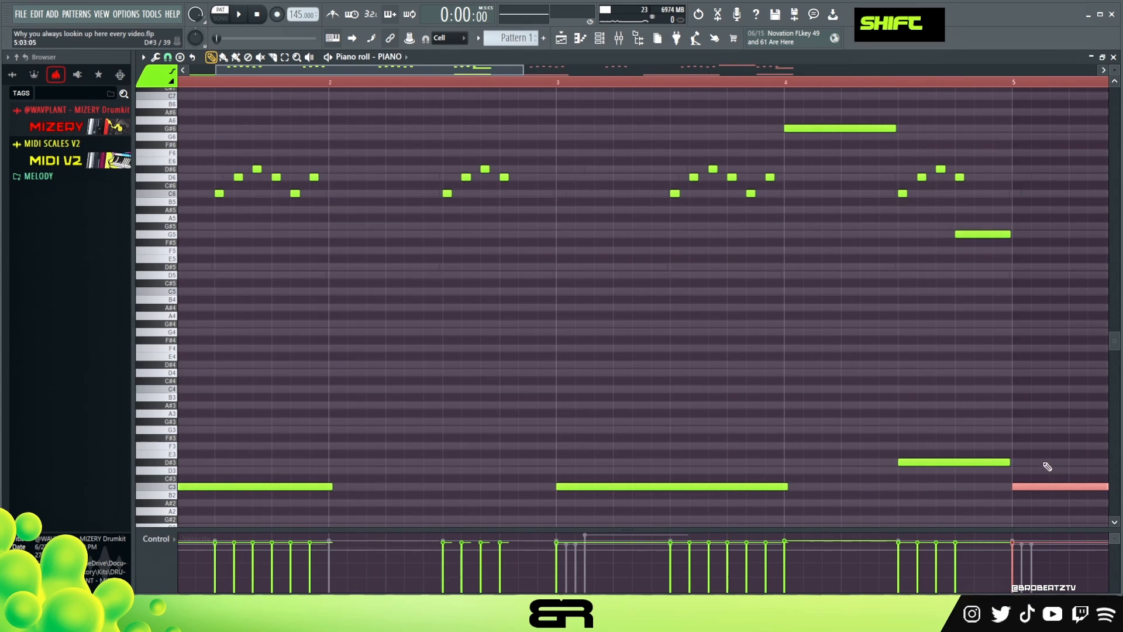
{"action": "right_click", "coordinate": [1045, 467]}
{"action": "double_click", "coordinate": [557, 80]}
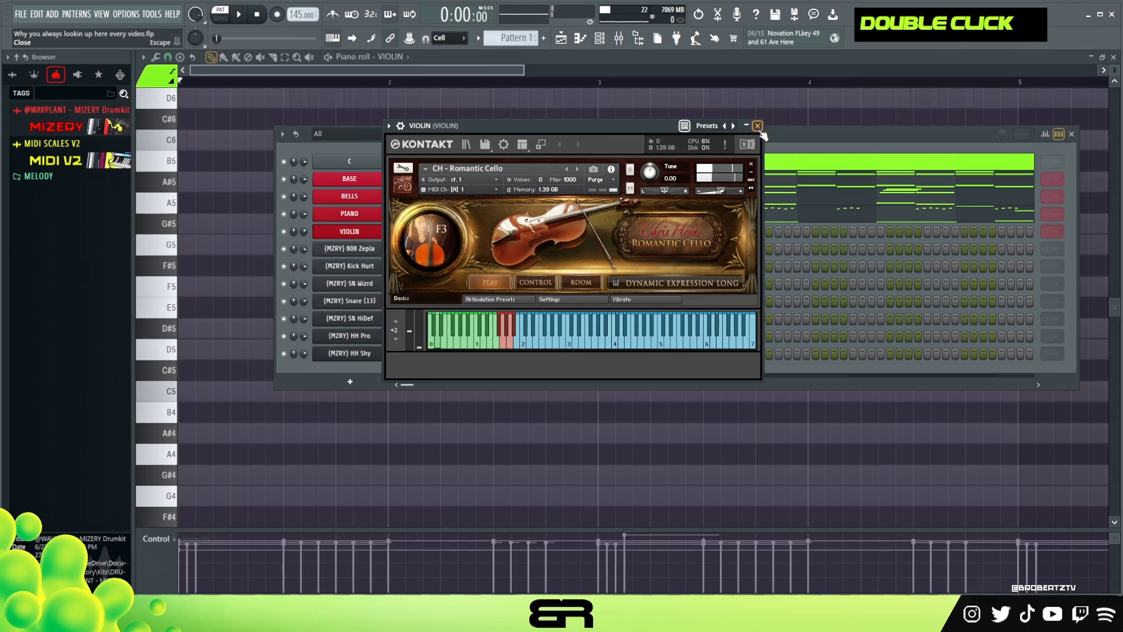
Open the VIOLIN channel in the piano roll with about six bars in view.
{"action": "left_click", "coordinate": [343, 227]}
{"action": "right_click", "coordinate": [217, 297]}
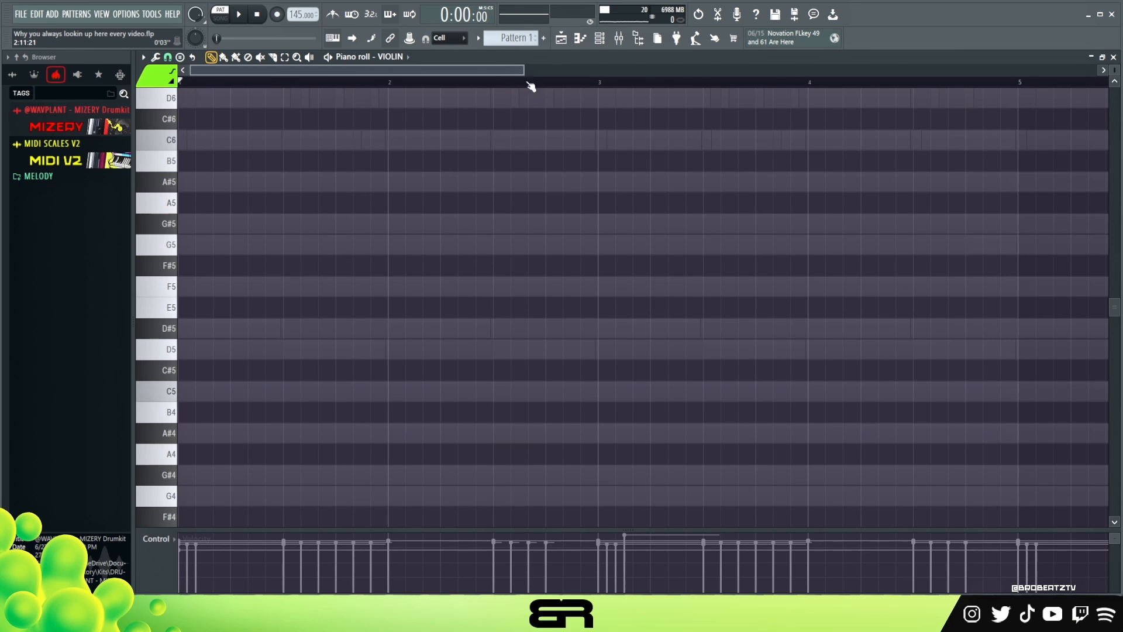
{"action": "left_click_drag", "start_coordinate": [522, 70], "coordinate": [680, 130]}
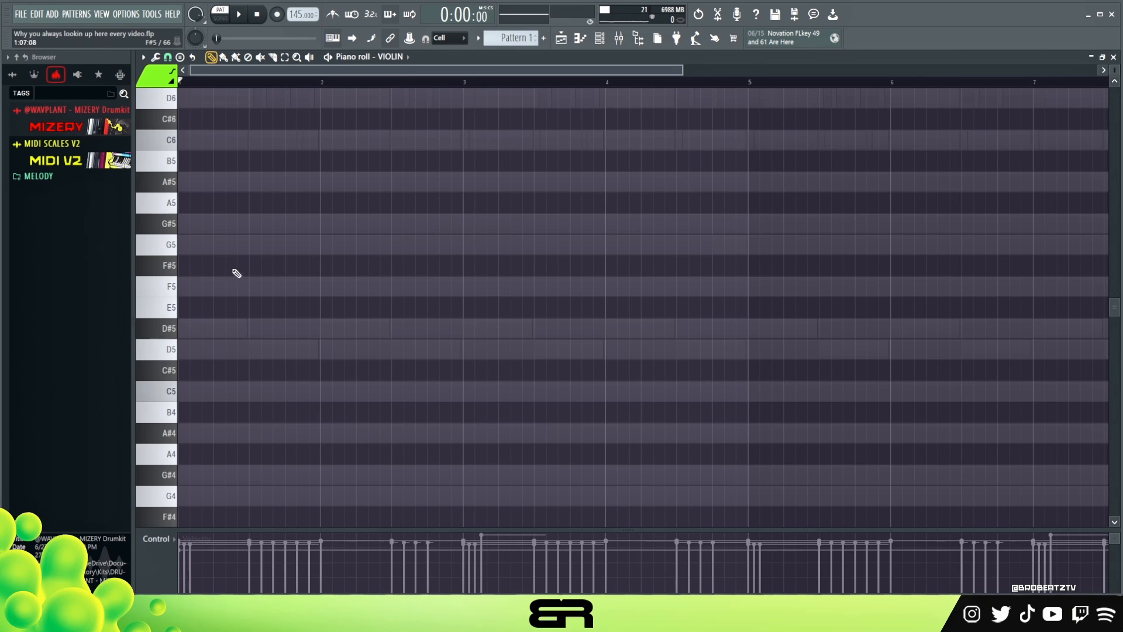
Begin the violin line with a two-beat C5 at the start of bar 1, removing the trial D5 and D#5 notes.
{"action": "left_click", "coordinate": [173, 62]}
{"action": "left_click", "coordinate": [186, 212]}
{"action": "left_click", "coordinate": [210, 349]}
{"action": "left_click", "coordinate": [211, 328]}
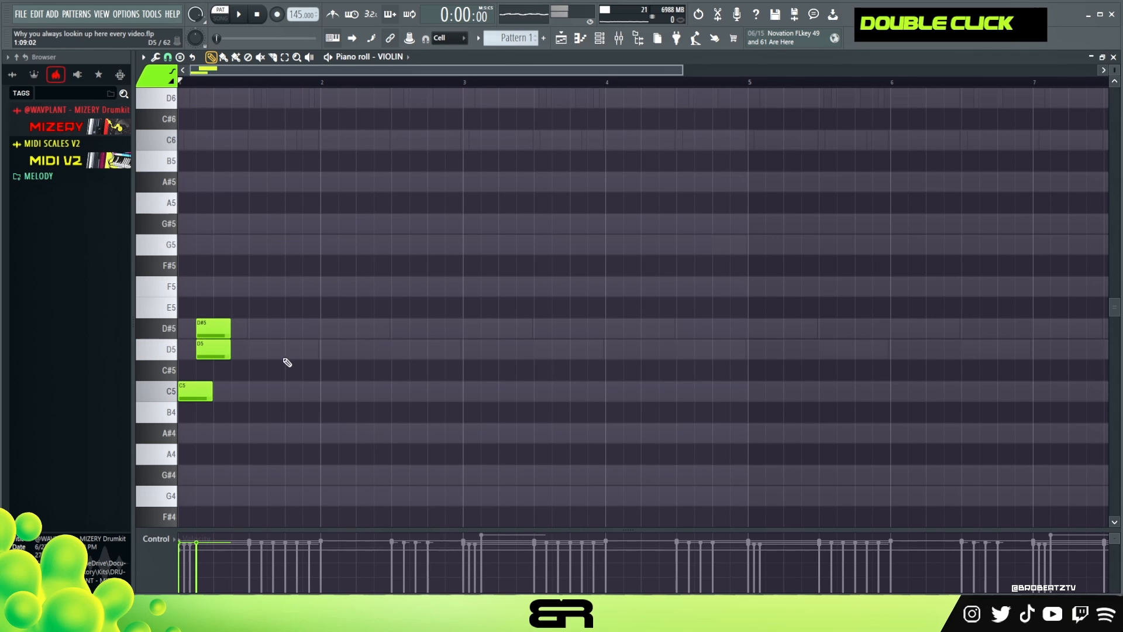
{"action": "right_click", "coordinate": [220, 322]}
{"action": "right_click", "coordinate": [216, 349]}
{"action": "scroll", "coordinate": [220, 72], "scroll_direction": "up", "scroll_amount": 2}
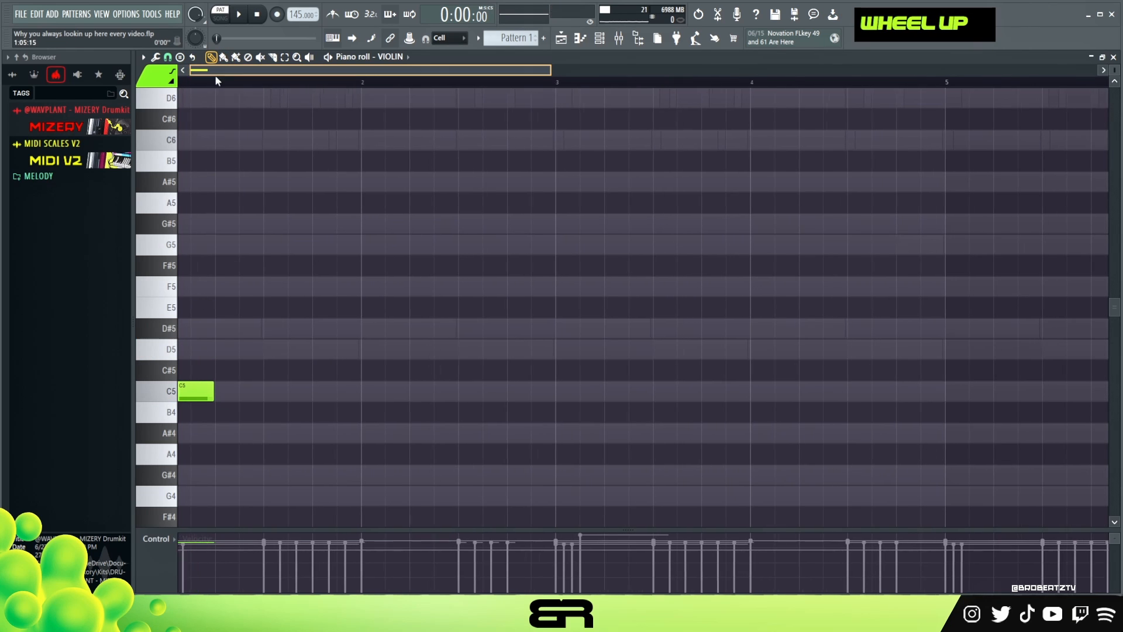
{"action": "left_click_drag", "start_coordinate": [225, 394], "coordinate": [269, 398]}
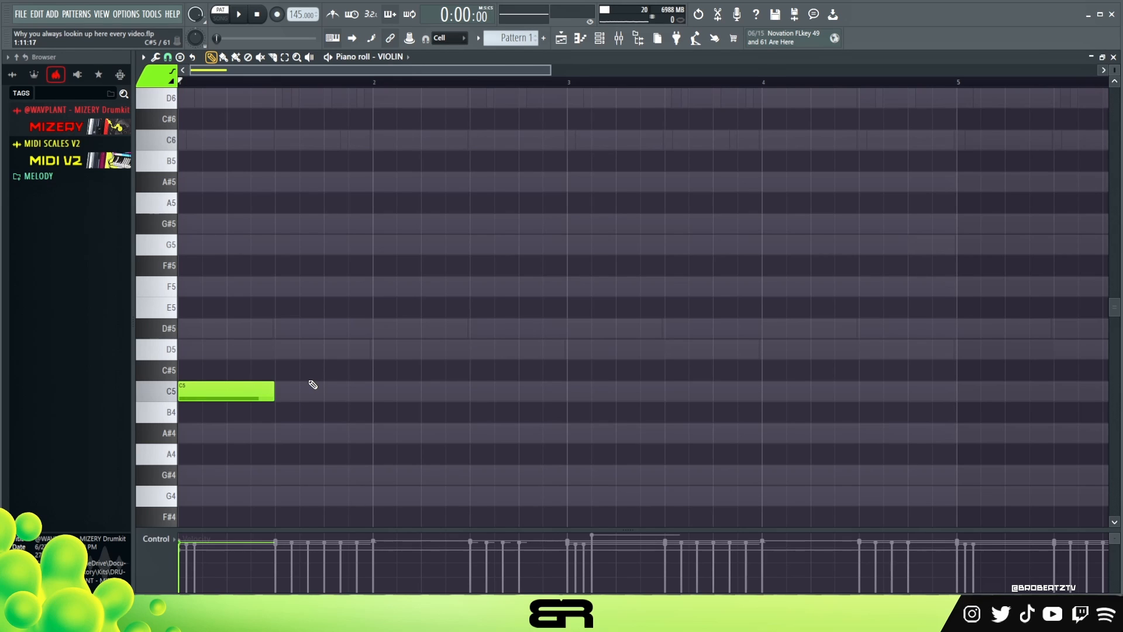
Add two-beat D5 and D#5 notes starting half a beat and one beat into bar 1.
{"action": "left_click", "coordinate": [228, 391], "text": "ctrl"}
{"action": "left_click_drag", "start_coordinate": [228, 391], "coordinate": [243, 336]}
{"action": "left_click", "coordinate": [229, 329]}
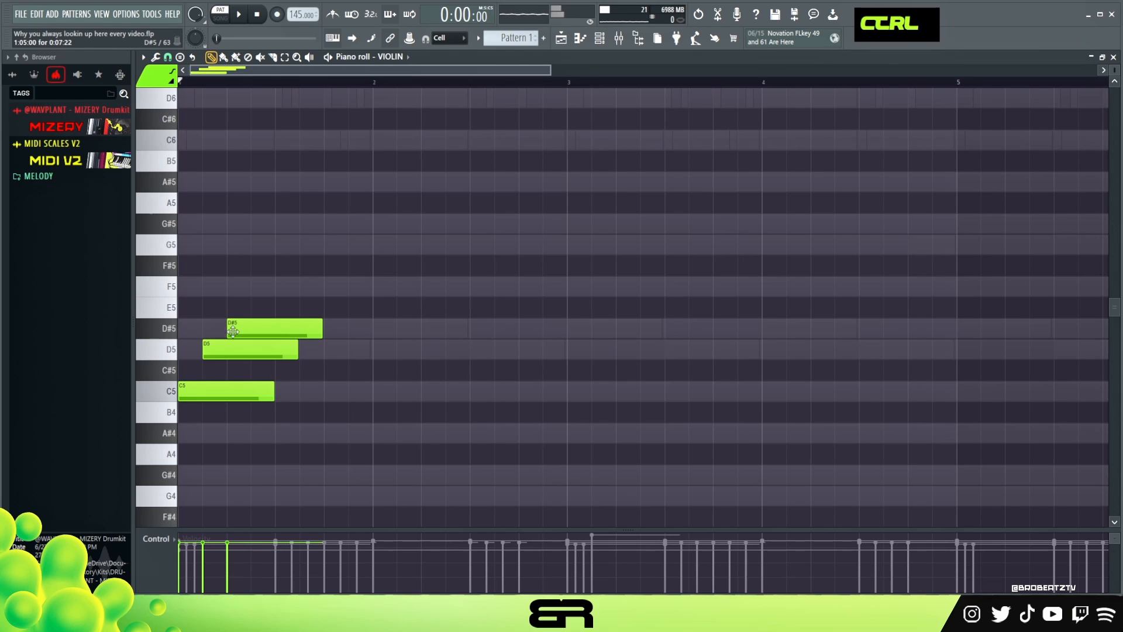
Duplicate the C5 note at the start of bar 1 and raise the copy seven semitones to G5.
{"action": "left_click", "coordinate": [231, 389], "text": "ctrl"}
{"action": "mouse_move", "coordinate": [225, 389]}
{"action": "left_mouse_down"}
{"action": "mouse_move", "coordinate": [248, 406]}
{"action": "mouse_move", "coordinate": [225, 393]}
{"action": "left_mouse_up"}
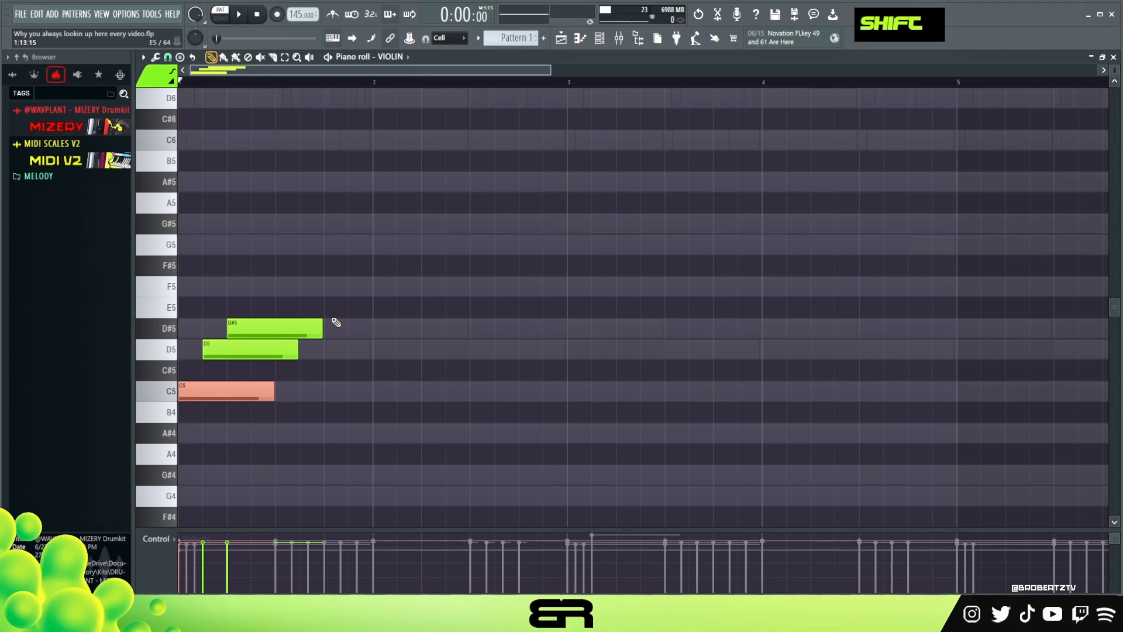
{"action": "key", "text": "shift+Up"}
{"action": "key", "text": "shift+Up"}
{"action": "key", "text": "shift+Up"}
{"action": "key", "text": "shift+Up"}
{"action": "key", "text": "shift+Up"}
{"action": "key", "text": "shift+Up"}
{"action": "key", "text": "shift+Up"}
{"action": "right_click", "coordinate": [507, 321]}
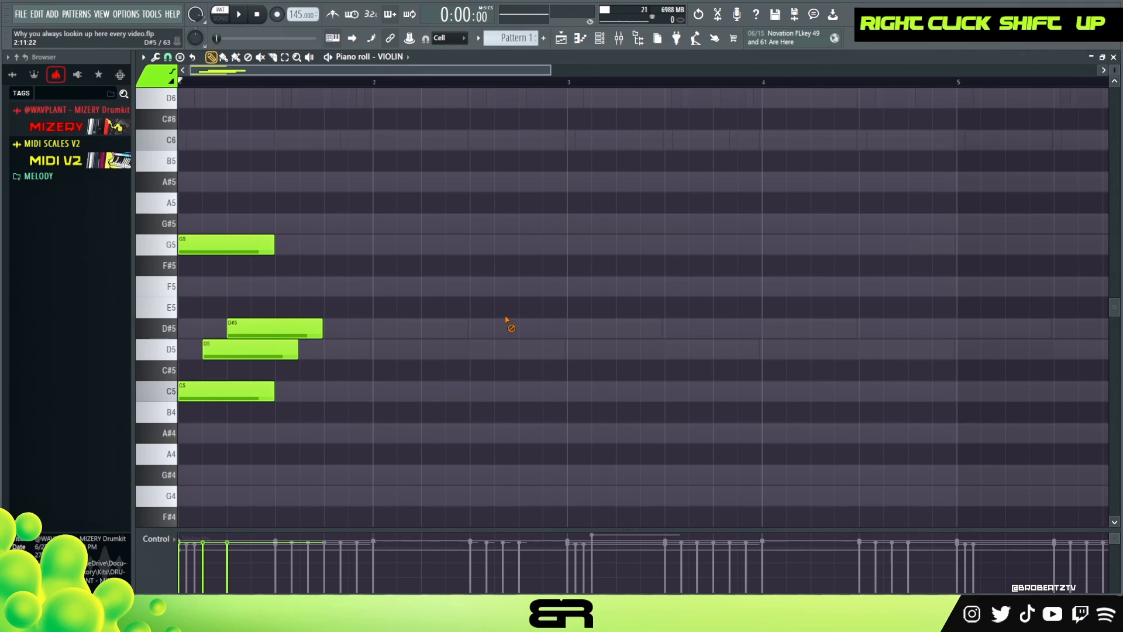
{"action": "left_click", "coordinate": [180, 56]}
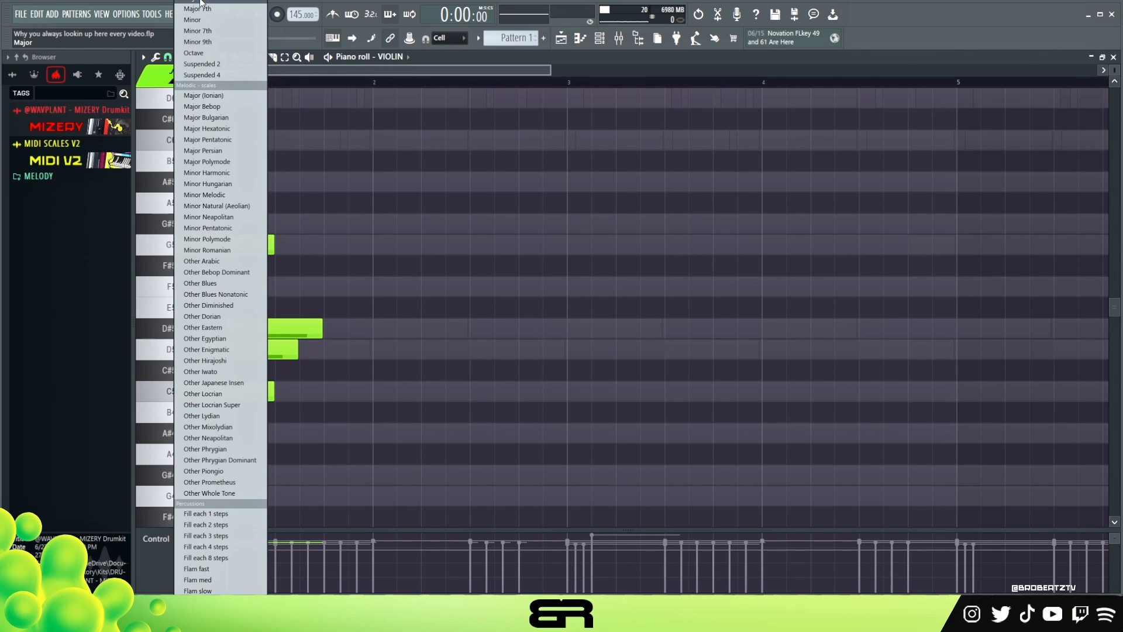
{"action": "left_click", "coordinate": [196, 1]}
{"action": "mouse_move", "coordinate": [377, 391]}
{"action": "left_mouse_down"}
{"action": "mouse_move", "coordinate": [363, 419]}
{"action": "mouse_move", "coordinate": [369, 389]}
{"action": "left_mouse_up"}
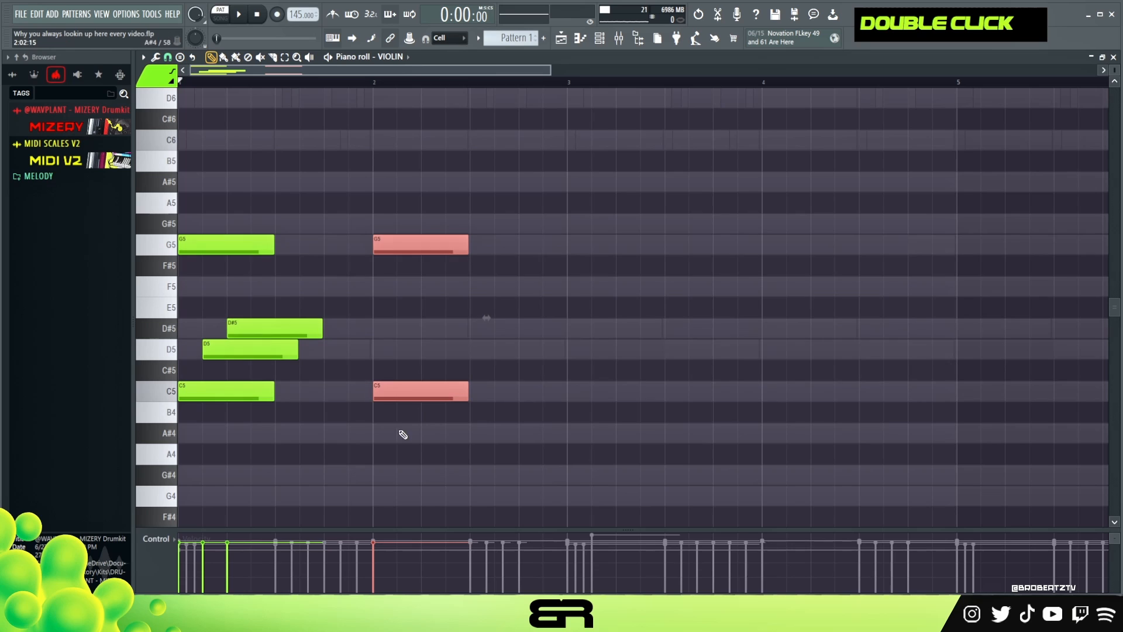
{"action": "right_click", "coordinate": [398, 392]}
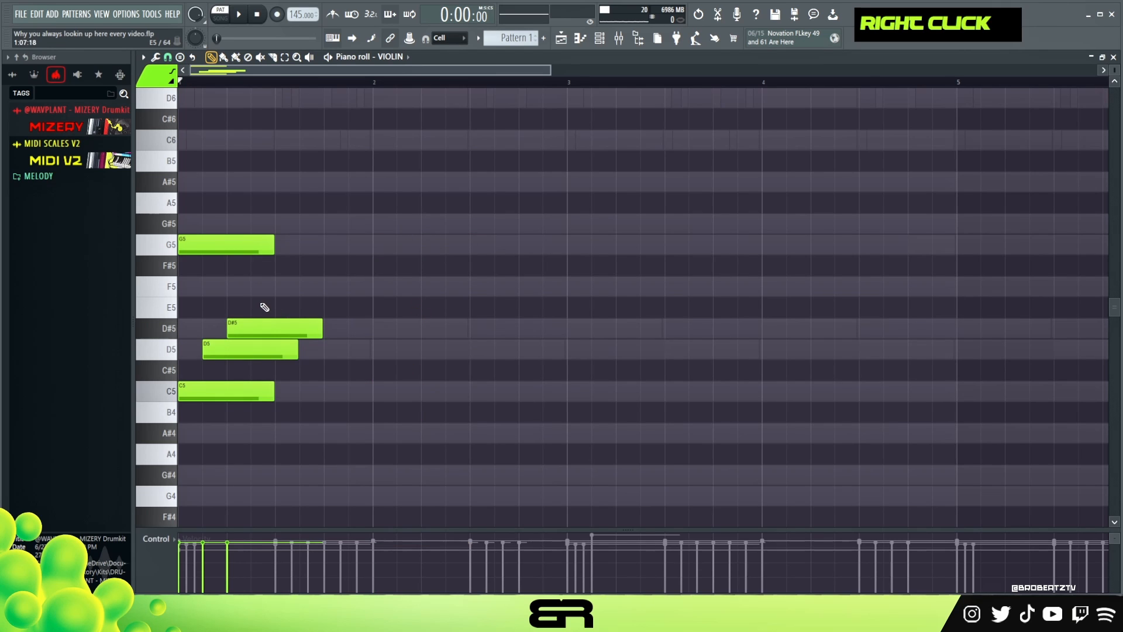
Shorten the G5, D5 and D#5 notes to half a beat and shift G5 half a beat into bar 1.
{"action": "left_click_drag", "start_coordinate": [260, 224], "coordinate": [223, 349], "text": "ctrl"}
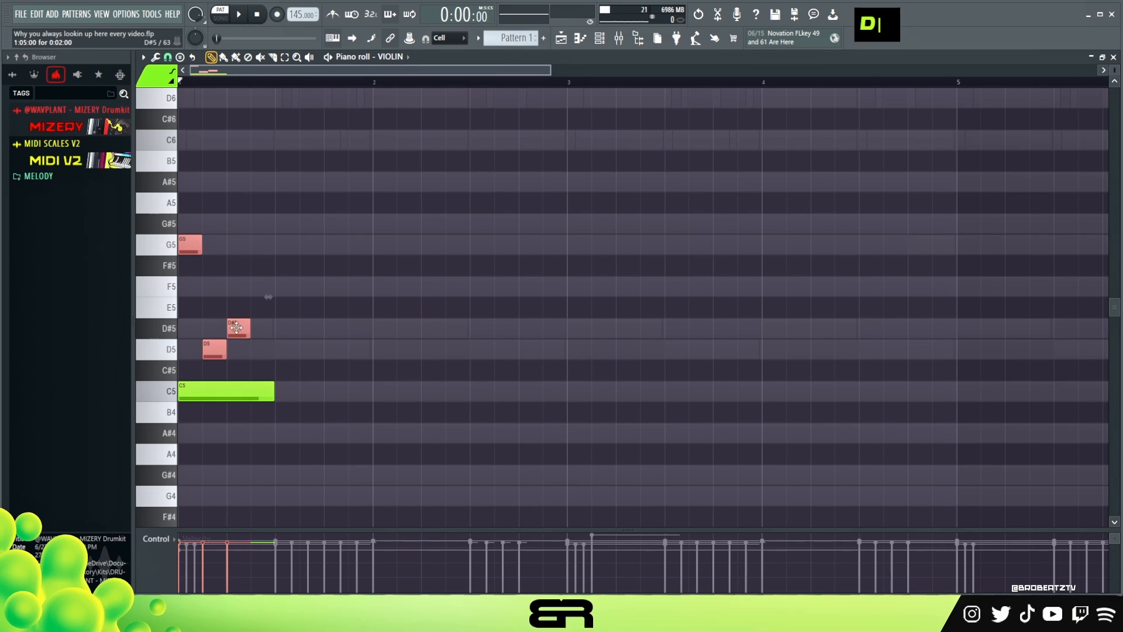
{"action": "right_click", "coordinate": [214, 293]}
{"action": "left_click_drag", "start_coordinate": [194, 244], "coordinate": [219, 244]}
Raise the D5 and D#5 notes by an octave and shift them half a beat later.
{"action": "left_click_drag", "start_coordinate": [225, 307], "coordinate": [273, 371], "text": "ctrl"}
{"action": "key", "text": "ctrl+Up"}
{"action": "scroll", "coordinate": [252, 175], "scroll_direction": "up", "scroll_amount": 3}
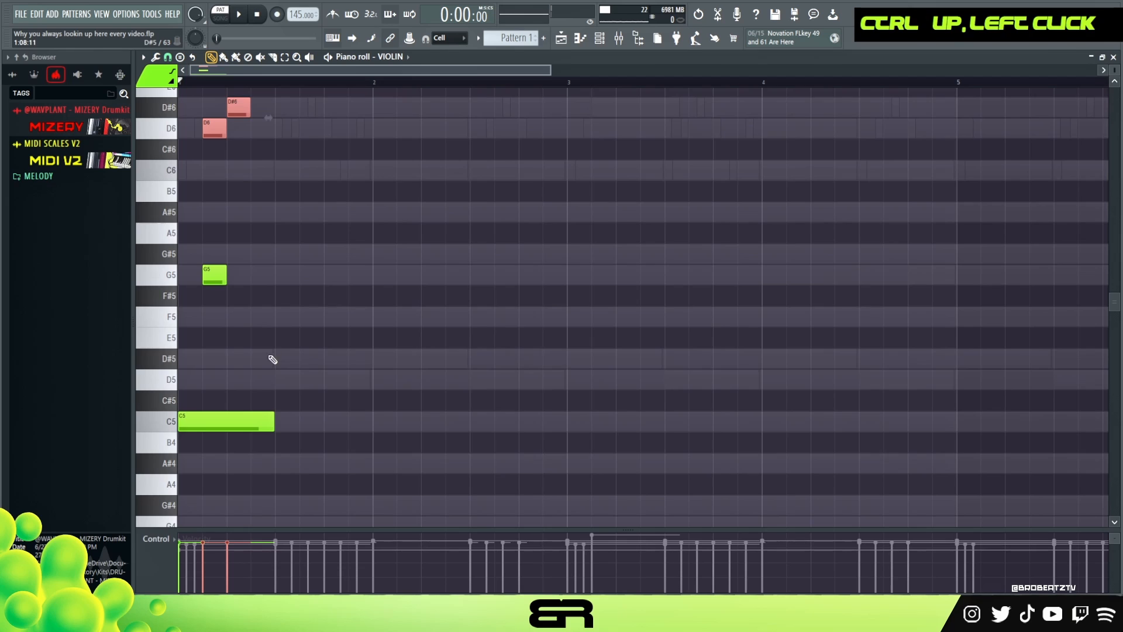
{"action": "left_click_drag", "start_coordinate": [214, 197], "coordinate": [238, 197]}
Lengthen G5 to one beat and D6 to about 0.8 beat, and play back the phrase.
{"action": "left_click", "coordinate": [227, 345], "text": "ctrl"}
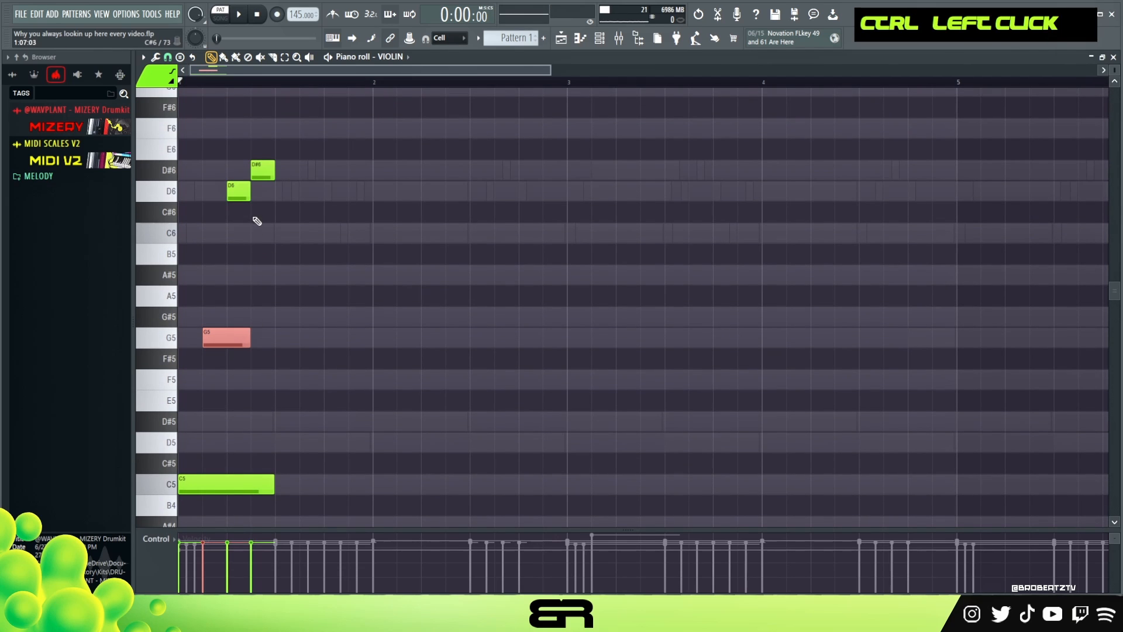
{"action": "left_click_drag", "start_coordinate": [251, 192], "coordinate": [267, 192], "text": "alt"}
{"action": "key", "text": "space"}
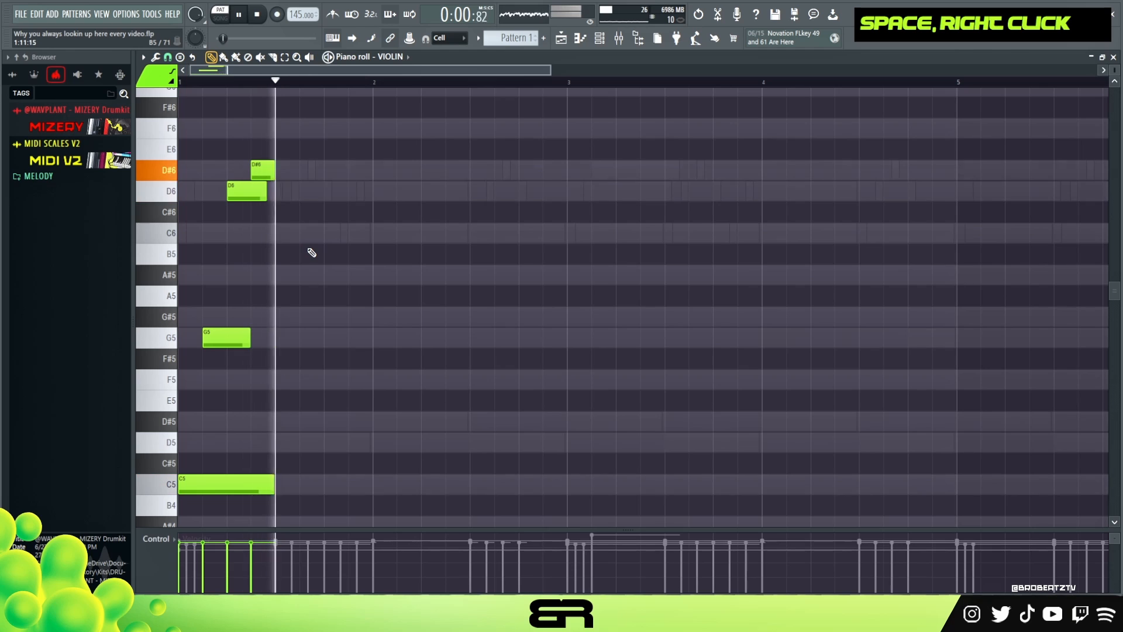
{"action": "key", "text": "space"}
Slightly lower the velocity of all four violin notes while auditioning the phrase, and clear the note selection.
{"action": "key", "text": "ctrl+a"}
{"action": "scroll", "coordinate": [321, 257], "scroll_direction": "down", "scroll_amount": 3, "text": "alt"}
{"action": "key", "text": "space"}
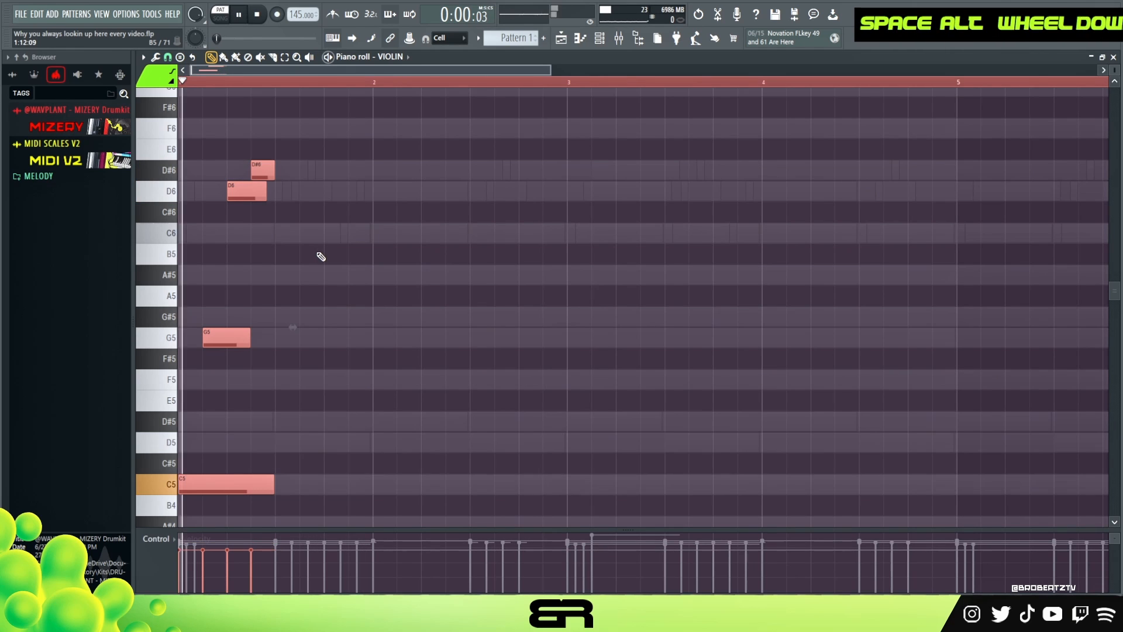
{"action": "scroll", "coordinate": [321, 257], "scroll_direction": "up", "scroll_amount": 1, "text": "alt"}
{"action": "key", "text": "space"}
{"action": "key", "text": "space"}
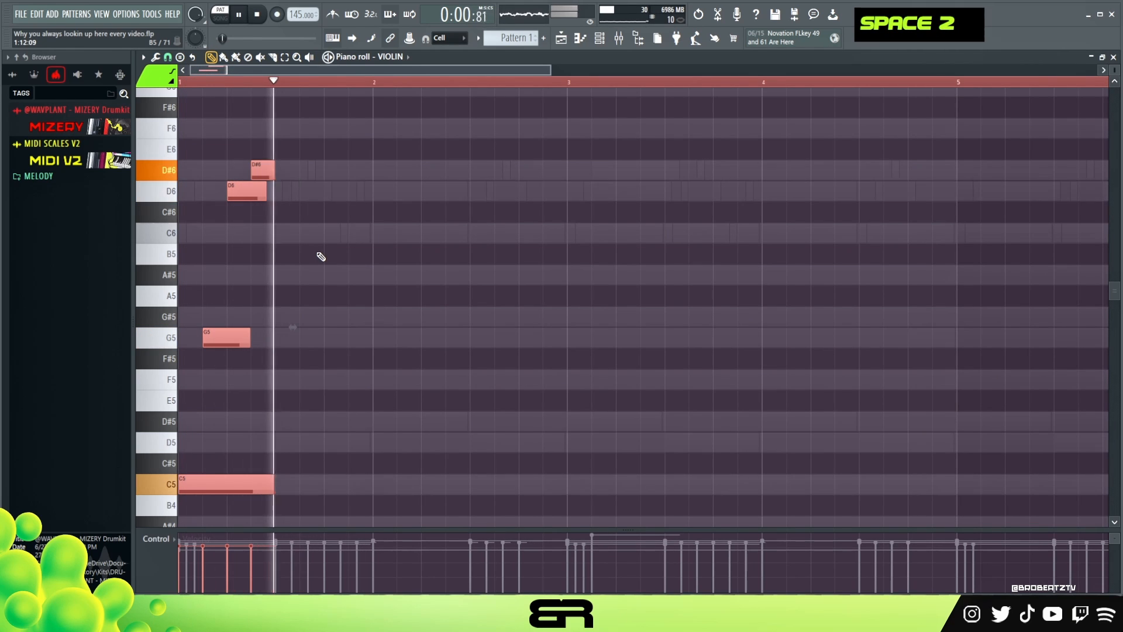
{"action": "key", "text": "space"}
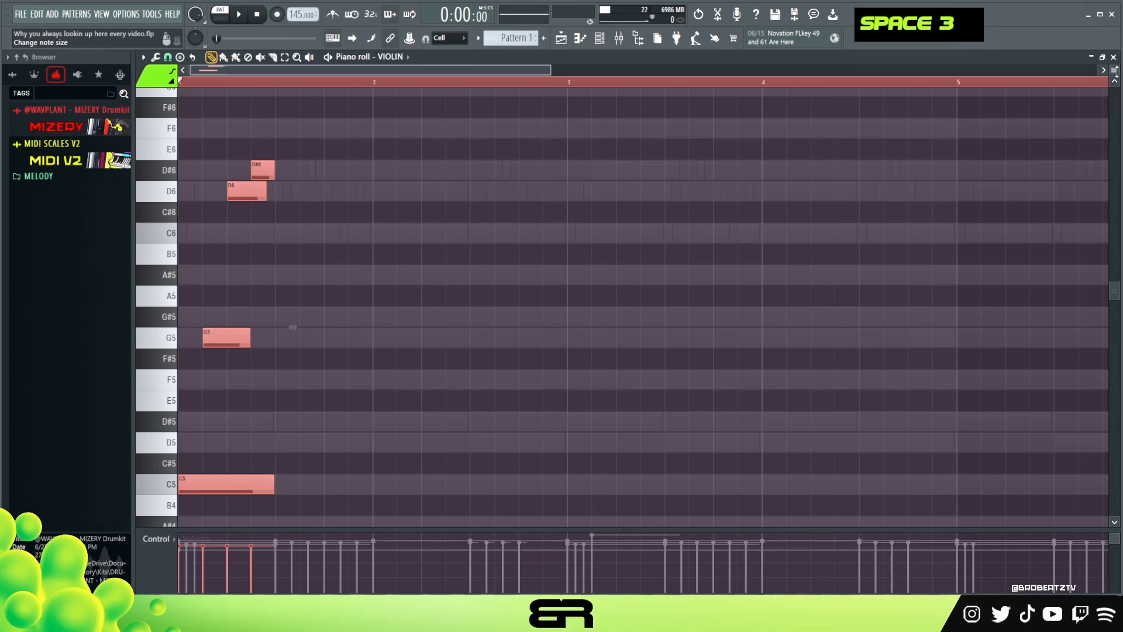
{"action": "left_click_drag", "start_coordinate": [1118, 71], "coordinate": [1118, 68]}
{"action": "right_click", "coordinate": [392, 288]}
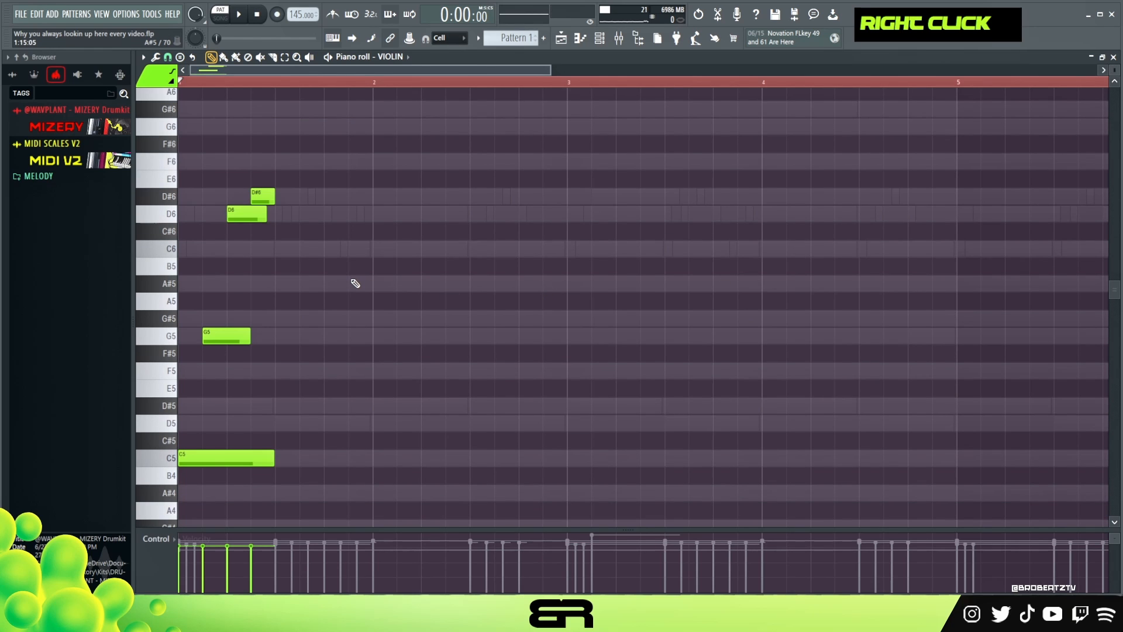
Add a G#6 note on the last beat of bar 1, slightly longer than one beat.
{"action": "left_click", "coordinate": [280, 321]}
{"action": "left_click", "coordinate": [289, 322], "text": "ctrl"}
{"action": "key", "text": "ctrl+Up"}
{"action": "scroll", "coordinate": [327, 218], "scroll_direction": "up", "scroll_amount": 1}
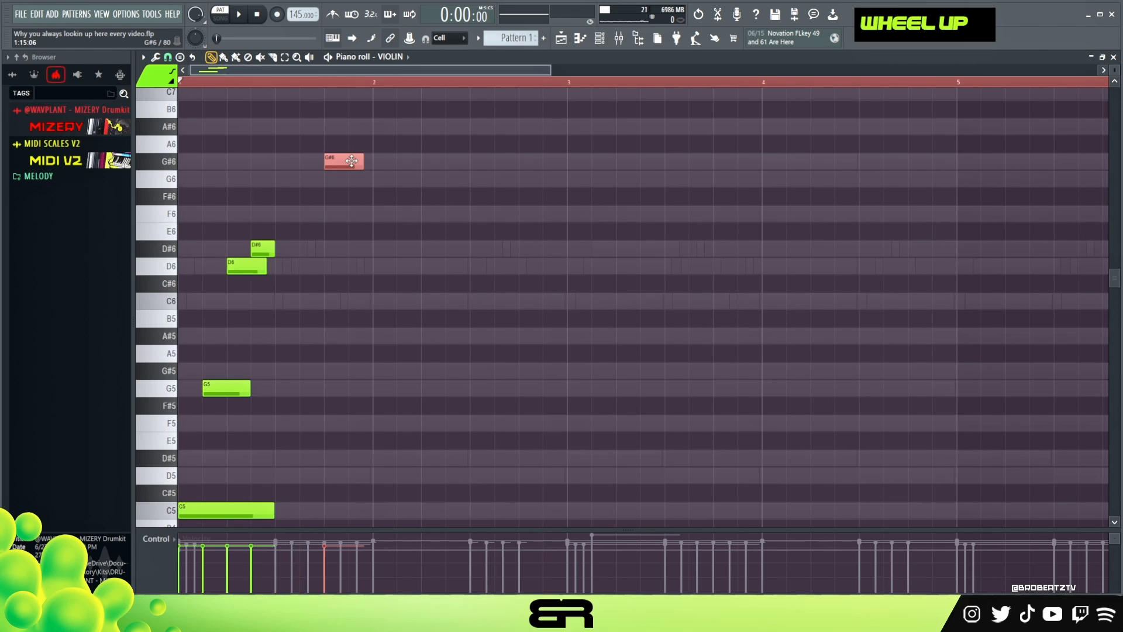
{"action": "left_click_drag", "start_coordinate": [363, 162], "coordinate": [372, 163]}
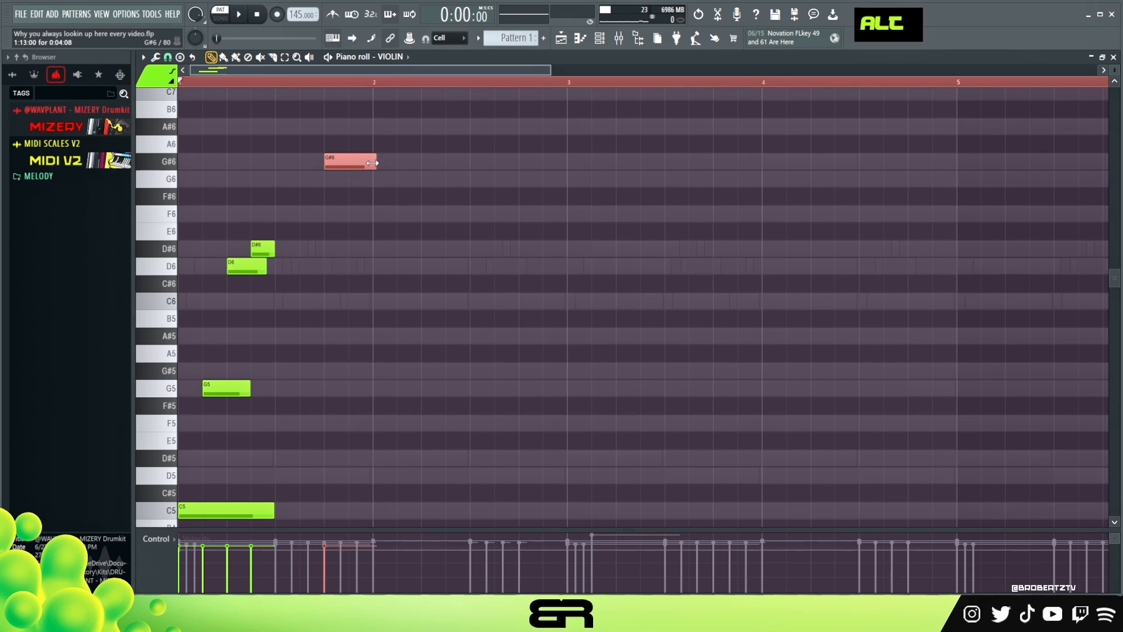
{"action": "right_click", "coordinate": [361, 193]}
Add an F6 note of the same length half a beat after G#6 and play back the line.
{"action": "double_click", "coordinate": [357, 214]}
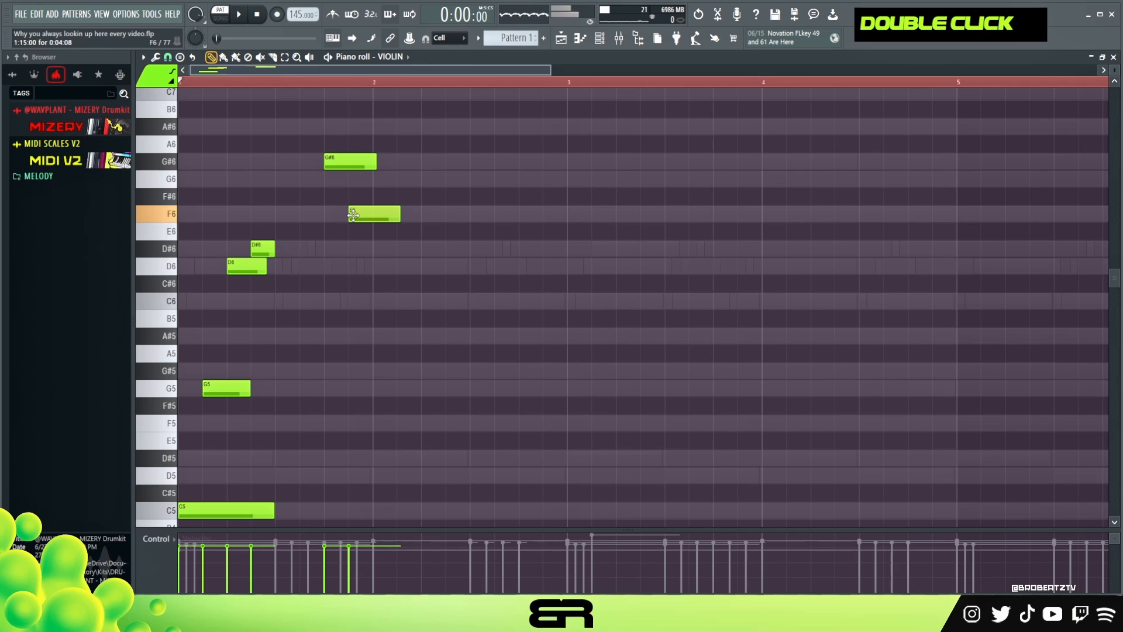
{"action": "key", "text": "space"}
{"action": "key", "text": "space"}
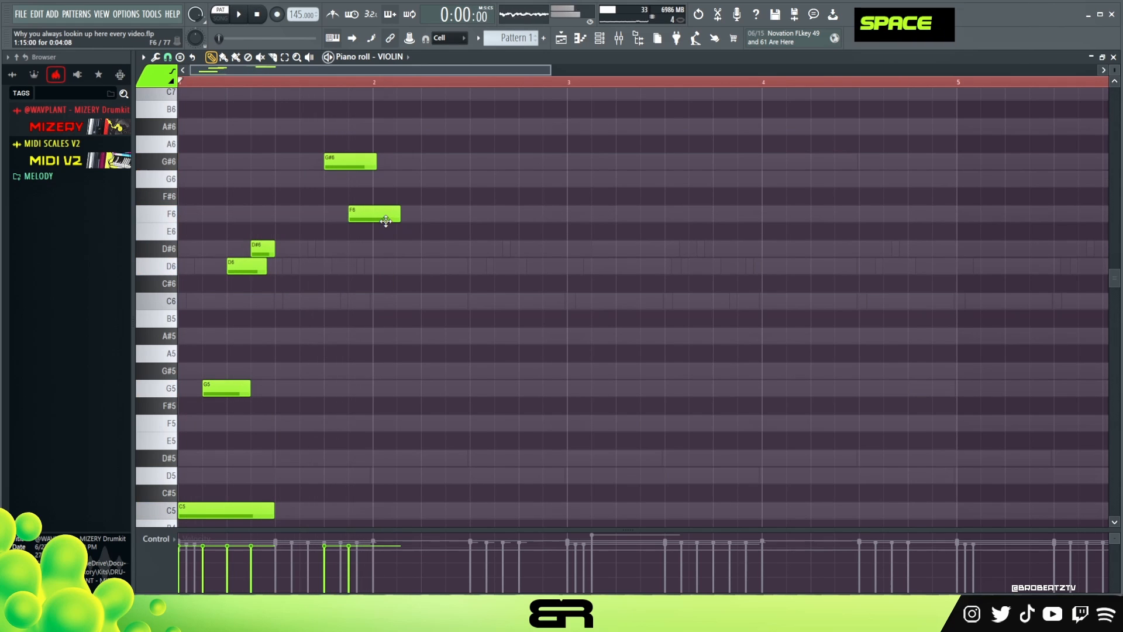
Duplicate the C5, G5, D6 and D#6 phrase from bar 1 into bars 2, 3 and 4 and play it back.
{"action": "scroll", "coordinate": [379, 213], "scroll_direction": "down", "scroll_amount": 1}
{"action": "left_click_drag", "start_coordinate": [278, 157], "coordinate": [785, 477]}
{"action": "left_click", "coordinate": [211, 458], "text": "ctrl+shift"}
{"action": "left_click", "coordinate": [682, 382]}
{"action": "key", "text": "space"}
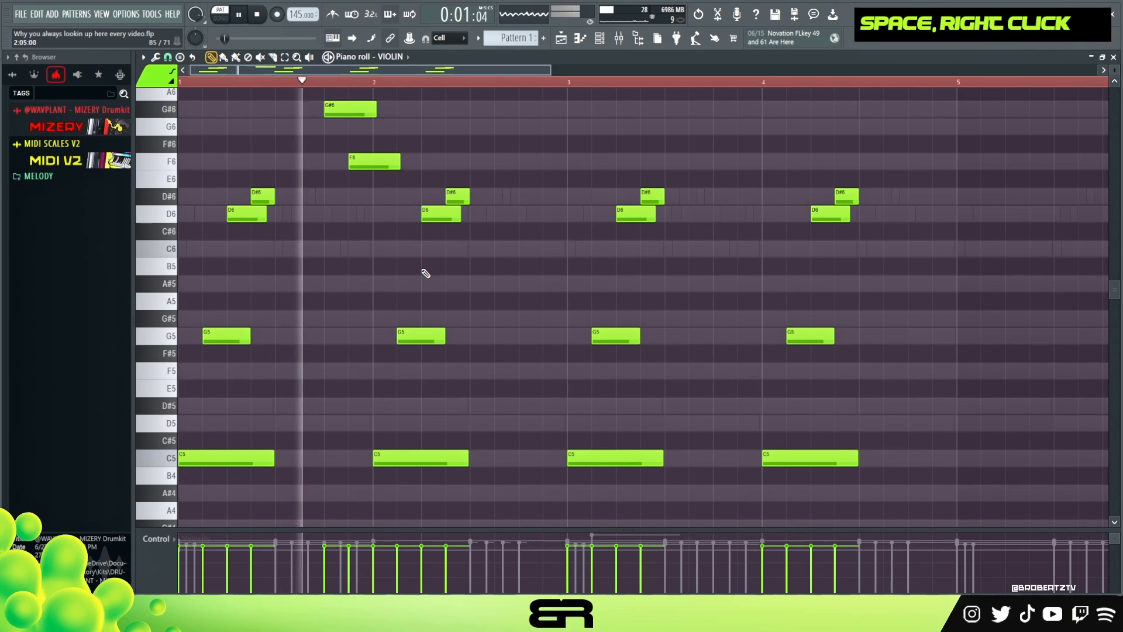
{"action": "key", "text": "space"}
Shorten the G#6 note in bar 1 to about three quarters of a beat and audition the violin line.
{"action": "left_click", "coordinate": [370, 111], "text": "alt"}
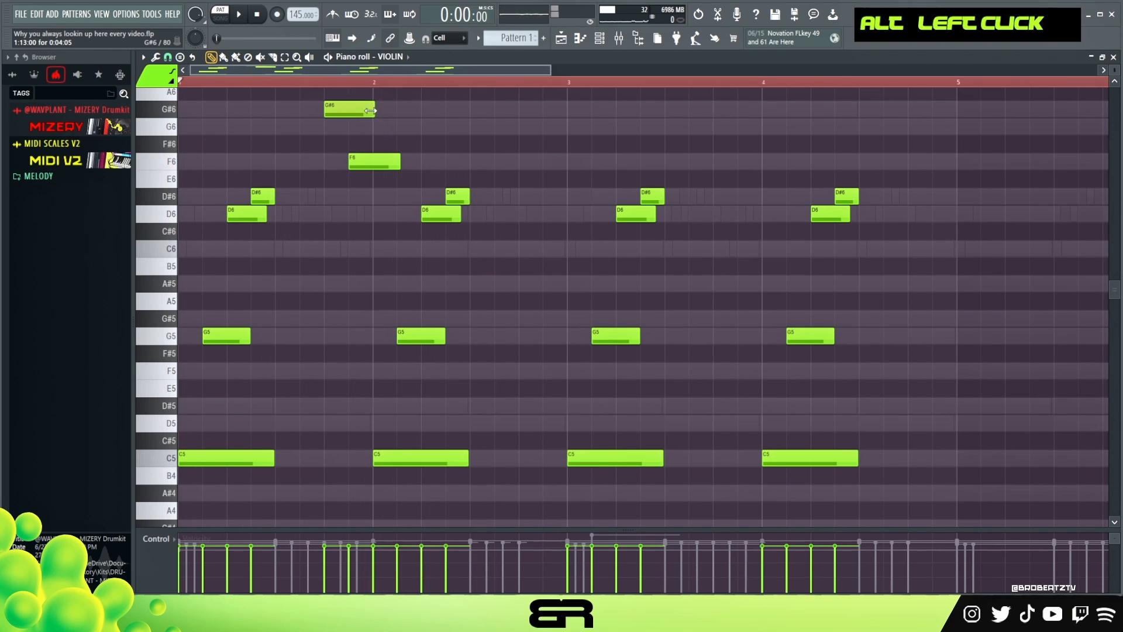
{"action": "left_click_drag", "start_coordinate": [357, 116], "coordinate": [360, 117]}
{"action": "key", "text": "space"}
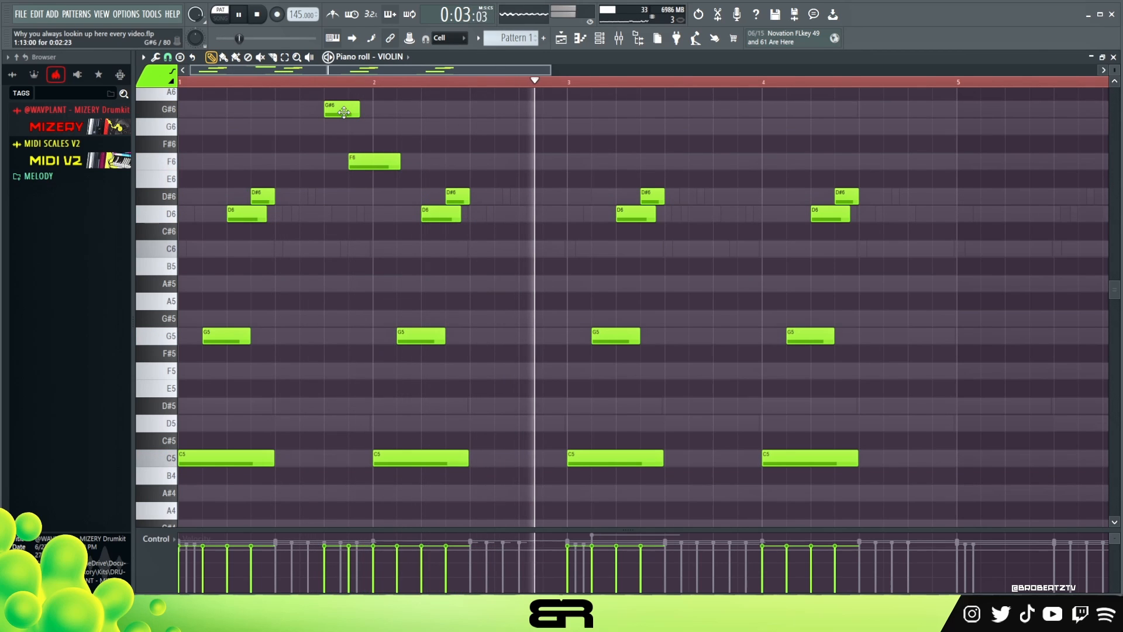
{"action": "key", "text": "space"}
{"action": "key", "text": "space"}
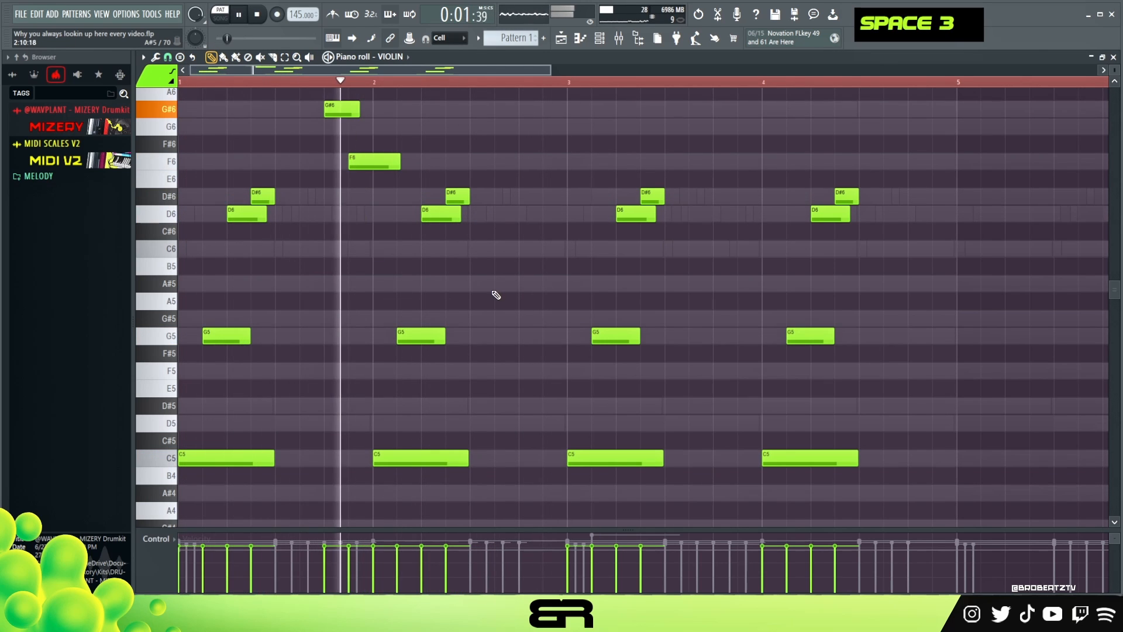
{"action": "key", "text": "space"}
{"action": "key", "text": "space"}
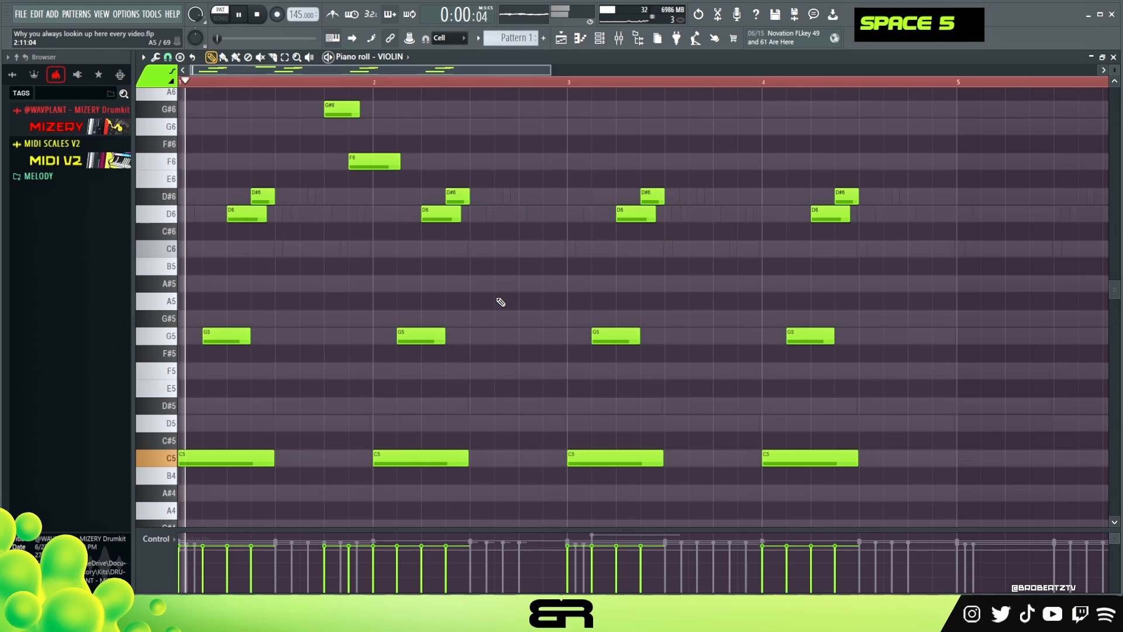
Duplicate the G#6 and F6 notes to the end of bar 3, lower the G#6 copy to G6, and play back.
{"action": "scroll", "coordinate": [466, 259], "scroll_direction": "up", "scroll_amount": 3}
{"action": "left_click_drag", "start_coordinate": [319, 146], "coordinate": [770, 223]}
{"action": "right_click", "coordinate": [765, 244]}
{"action": "key", "text": "space"}
{"action": "left_click_drag", "start_coordinate": [743, 163], "coordinate": [731, 178]}
{"action": "key", "text": "space"}
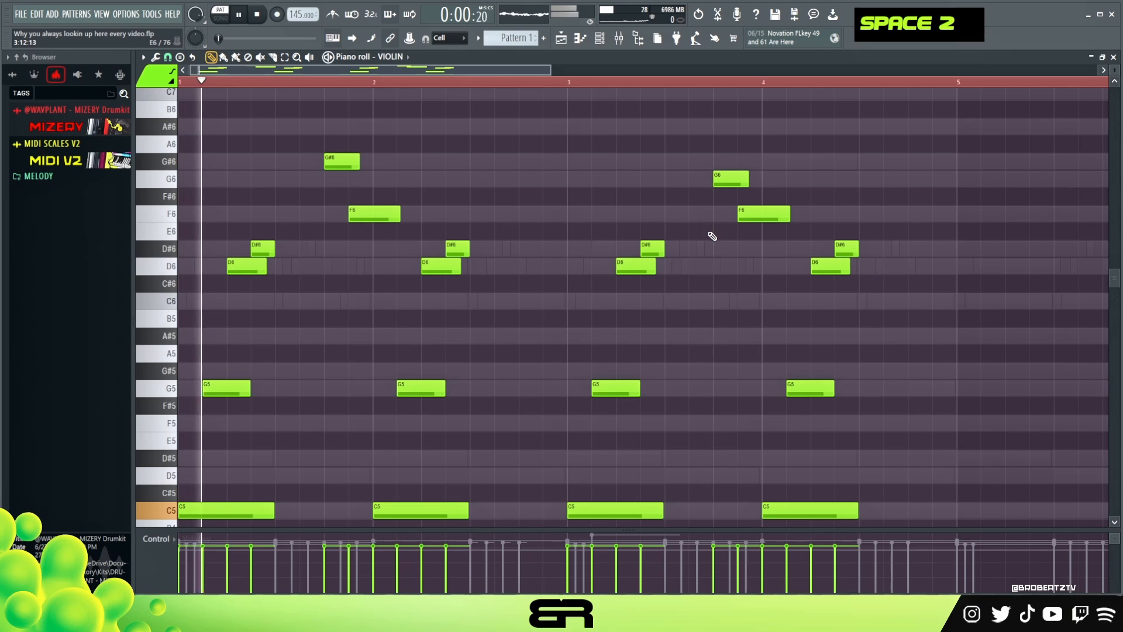
{"action": "right_click", "coordinate": [707, 288]}
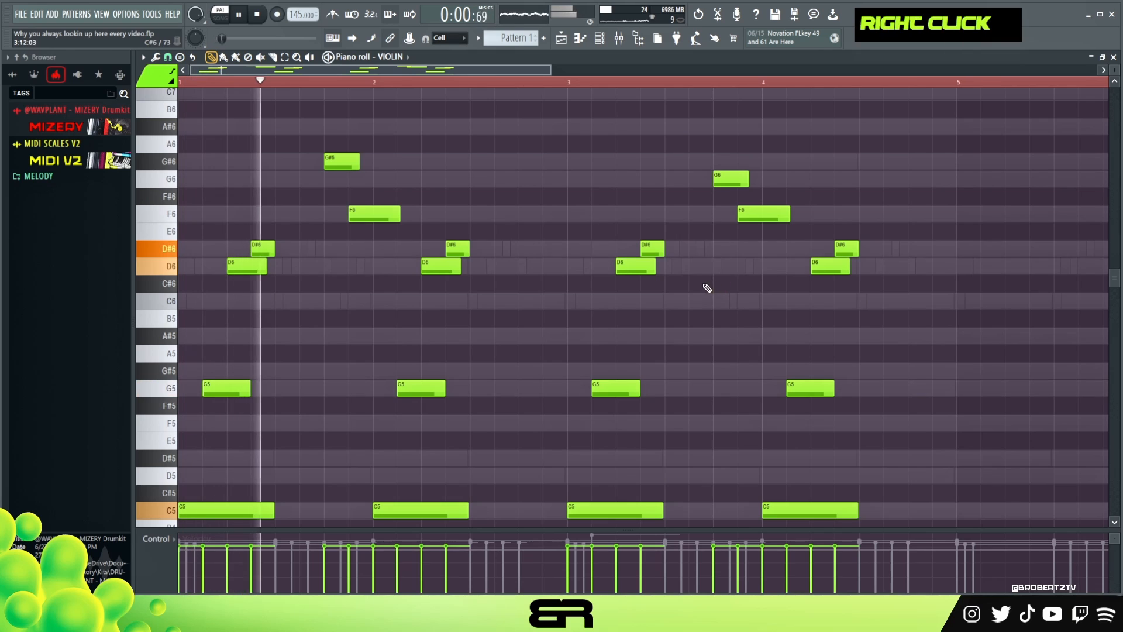
Add a C6 note slightly longer than one beat on the last beat of bar 2 and play back the line.
{"action": "left_click", "coordinate": [523, 302]}
{"action": "key", "text": "space"}
{"action": "left_click_drag", "start_coordinate": [555, 304], "coordinate": [574, 306]}
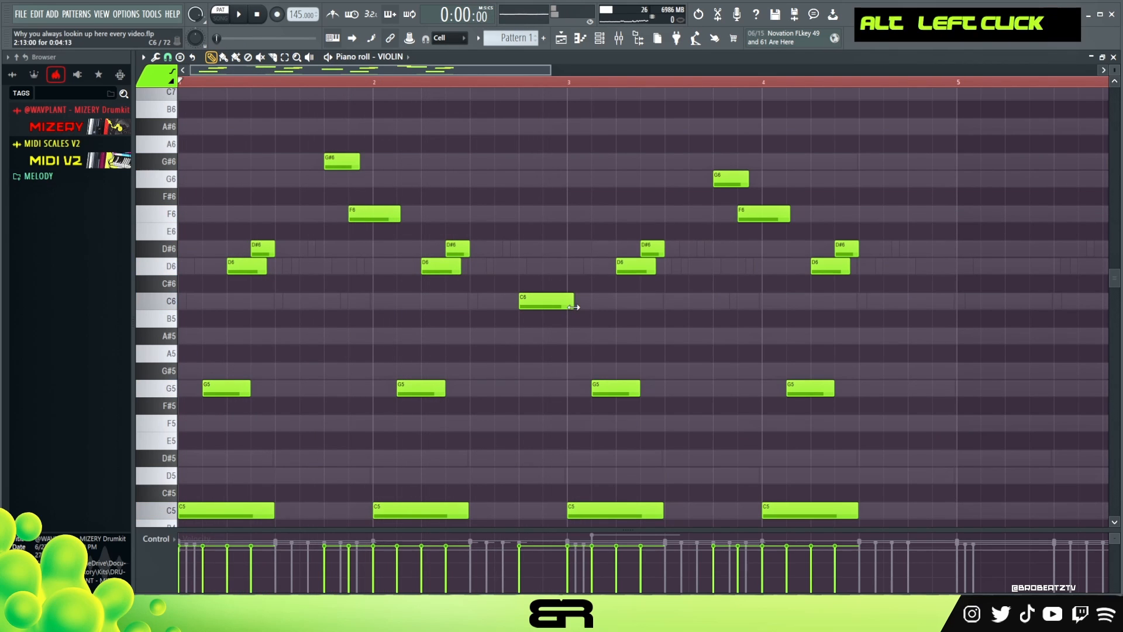
{"action": "key", "text": "space"}
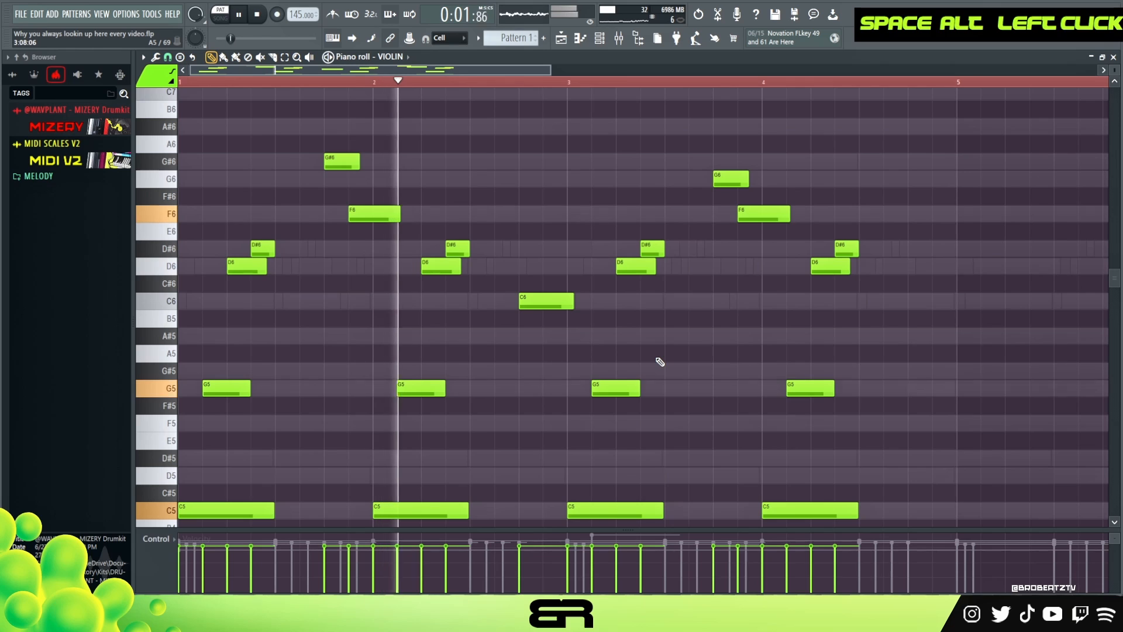
Add a C6 note slightly longer than one beat on the last beat of bar 4 and play back the line.
{"action": "left_click", "coordinate": [912, 302]}
{"action": "left_click_drag", "start_coordinate": [962, 303], "coordinate": [960, 303]}
{"action": "right_click", "coordinate": [935, 267]}
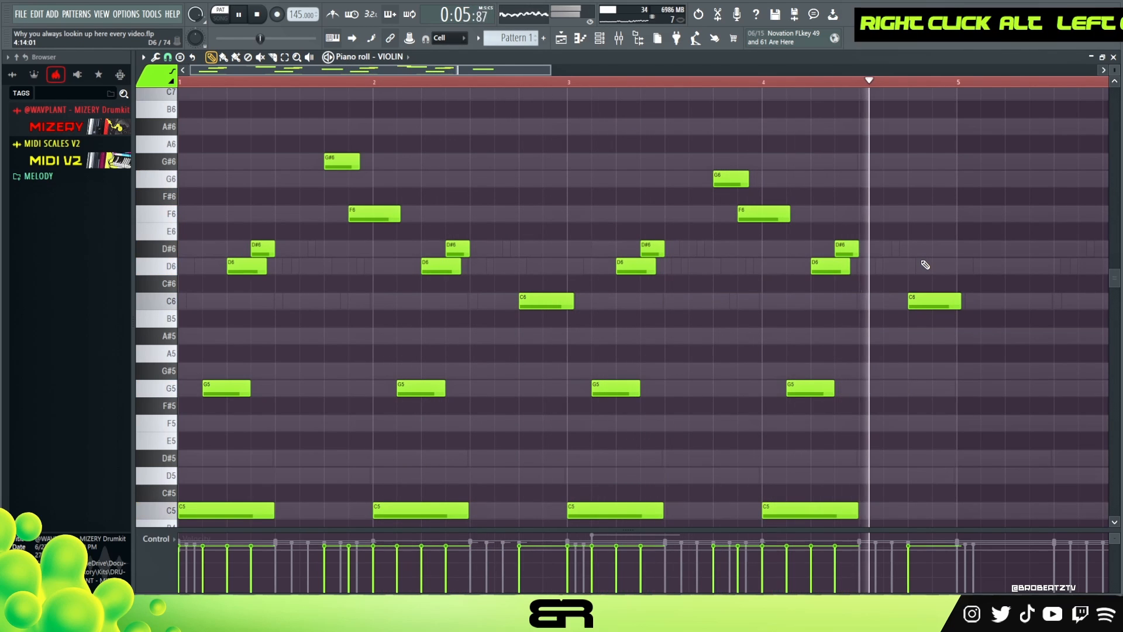
{"action": "key", "text": "space"}
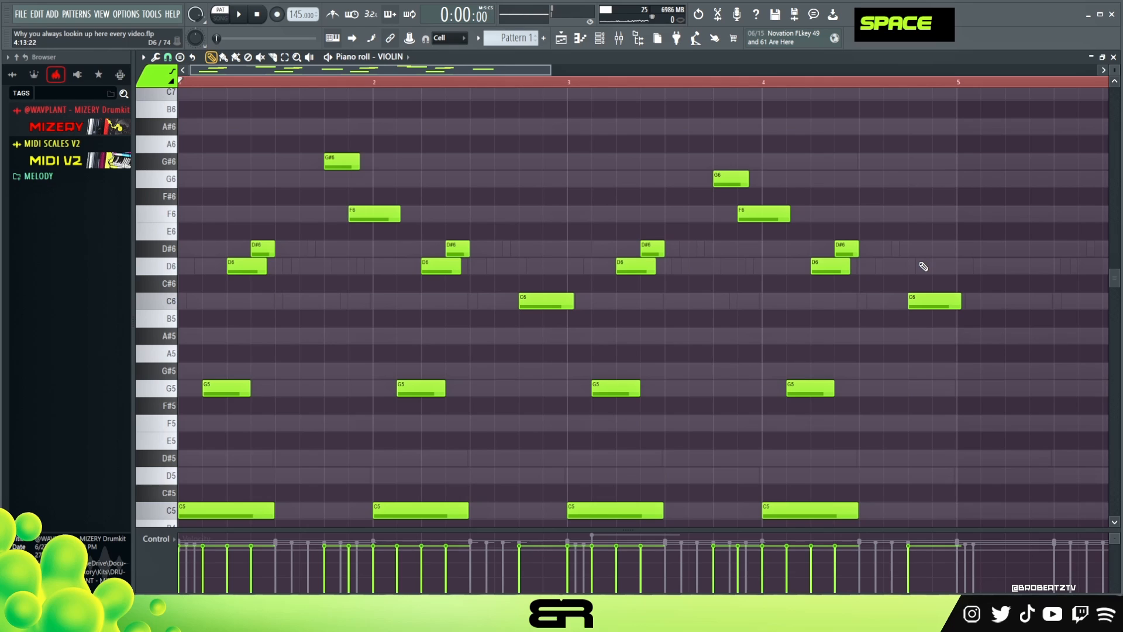
Try raising the whole violin line by one octave and revert it.
{"action": "key", "text": "ctrl+a"}
{"action": "key", "text": "ctrl+Up"}
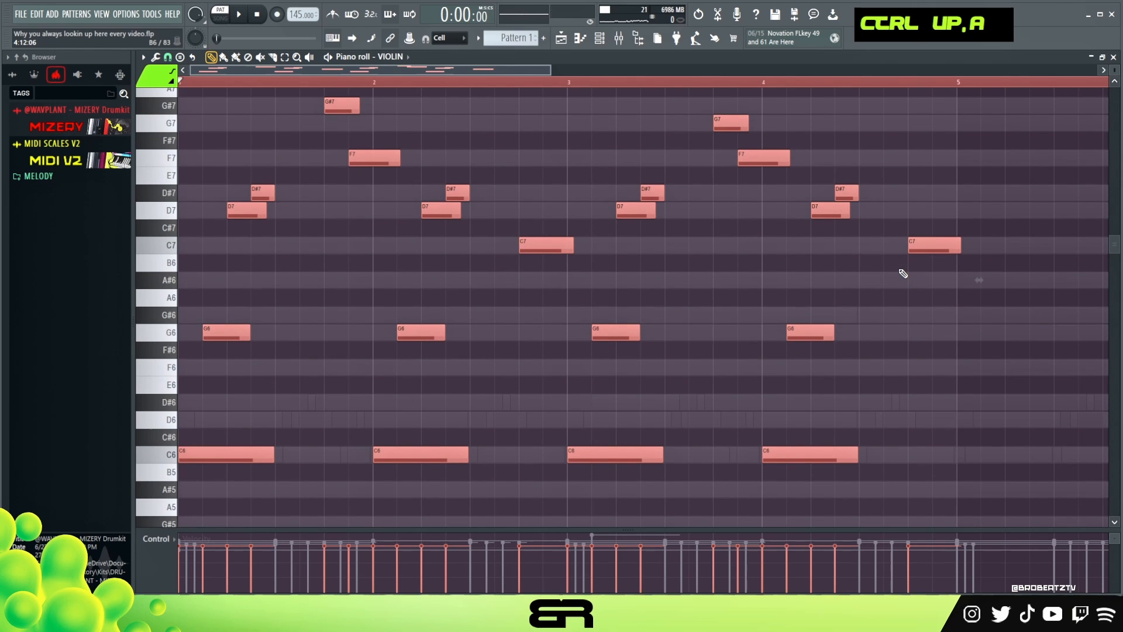
{"action": "key", "text": "ctrl+Down"}
{"action": "right_click", "coordinate": [825, 324]}
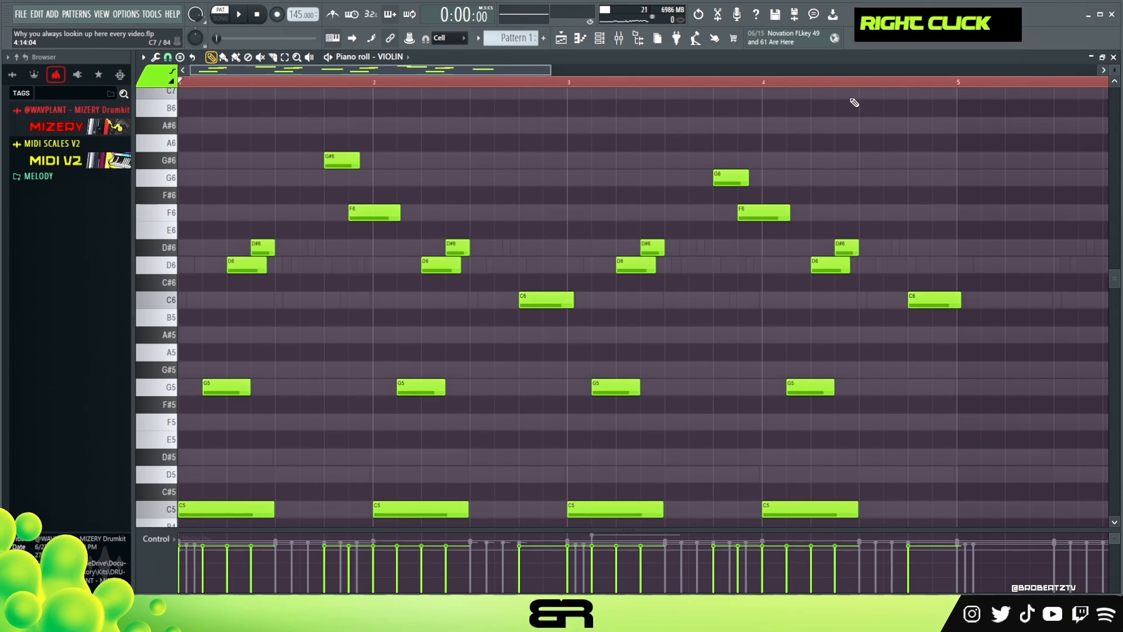
Duplicate the C5, G5, D6 and D#6 phrase from bar 4 into bar 5.
{"action": "scroll", "coordinate": [893, 155], "scroll_direction": "down", "scroll_amount": 2}
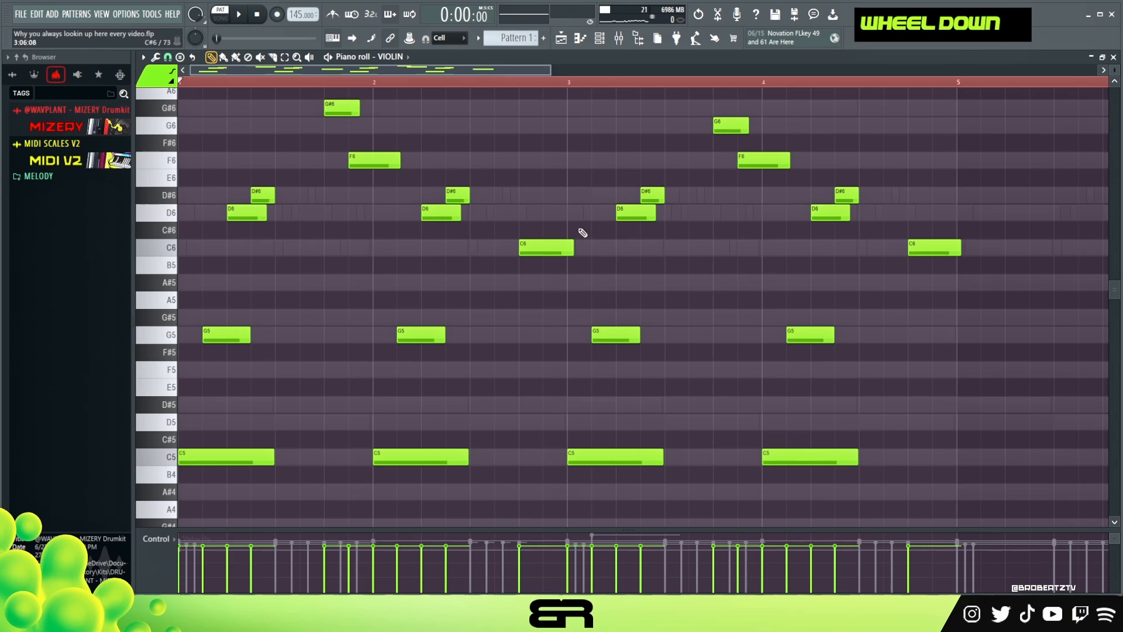
{"action": "key", "text": "ctrl+a"}
{"action": "right_click", "coordinate": [295, 248]}
{"action": "left_click_drag", "start_coordinate": [288, 170], "coordinate": [977, 421]}
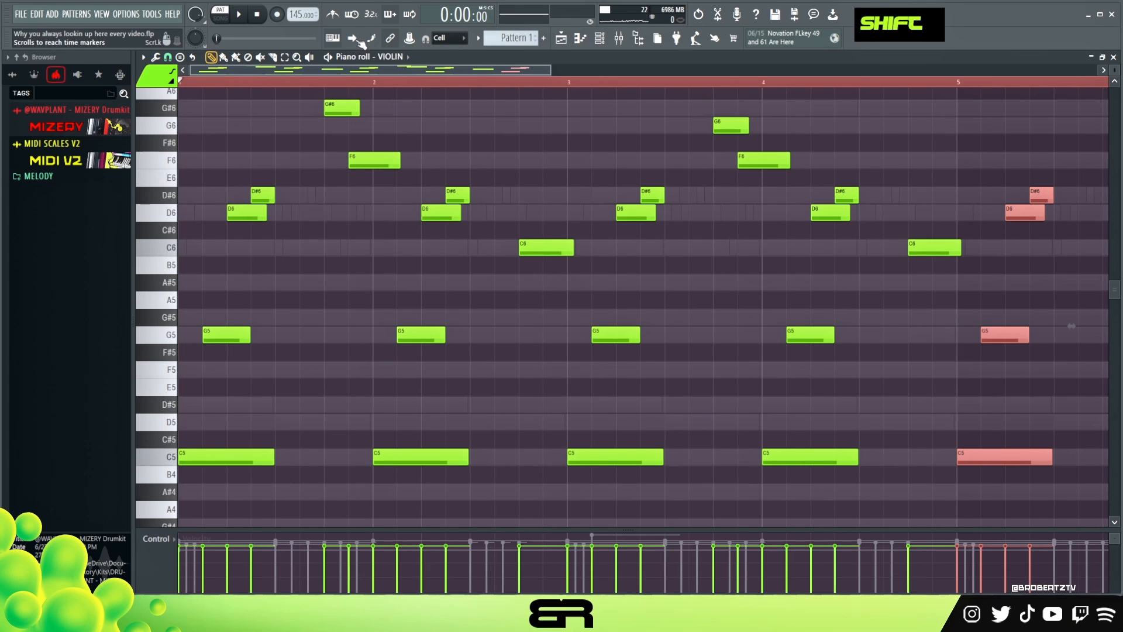
{"action": "left_click_drag", "start_coordinate": [355, 73], "coordinate": [570, 106]}
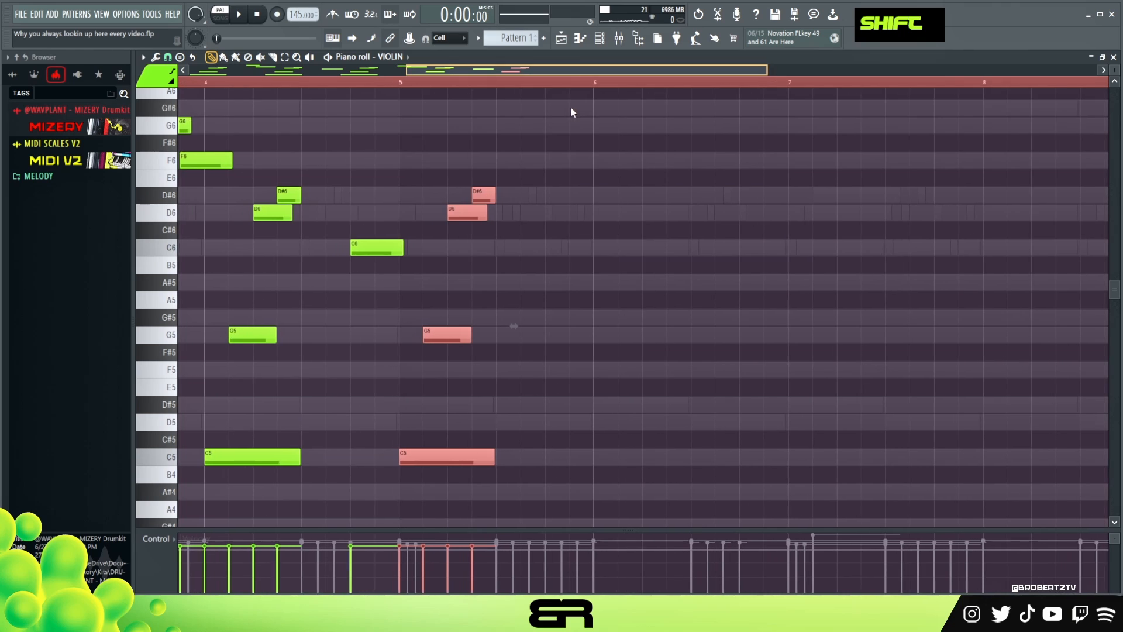
{"action": "right_click", "coordinate": [616, 274]}
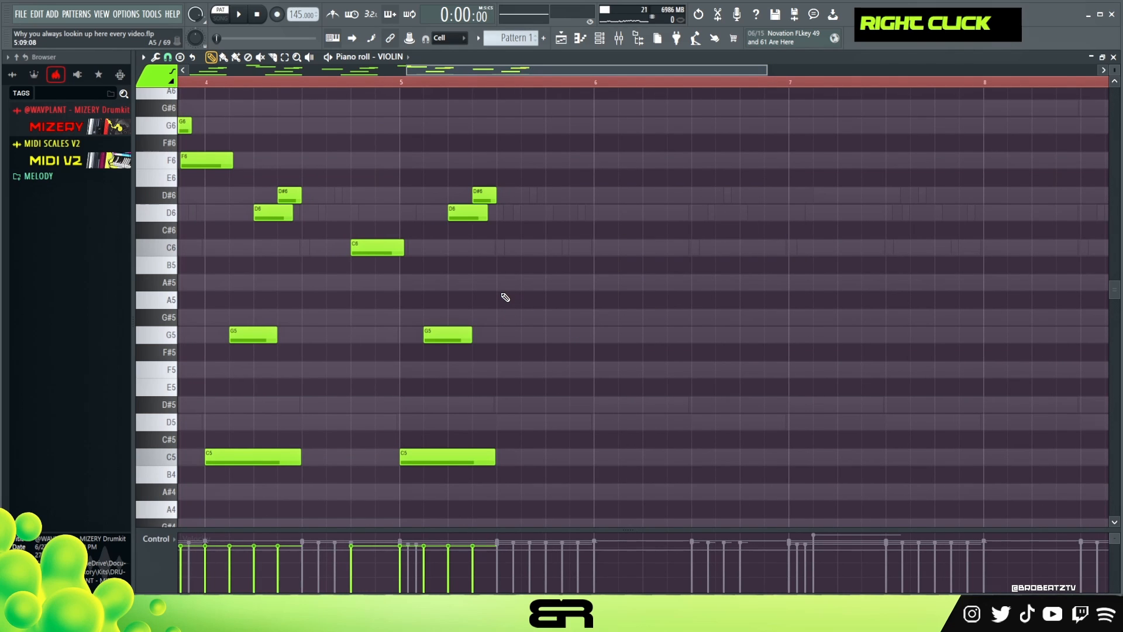
Shift the G5, D6 and D#6 notes earlier to begin at the start of bar 5 and shorten its C5 note to about 1.5 beats.
{"action": "left_click_drag", "start_coordinate": [475, 200], "coordinate": [440, 217]}
{"action": "right_click", "coordinate": [487, 284]}
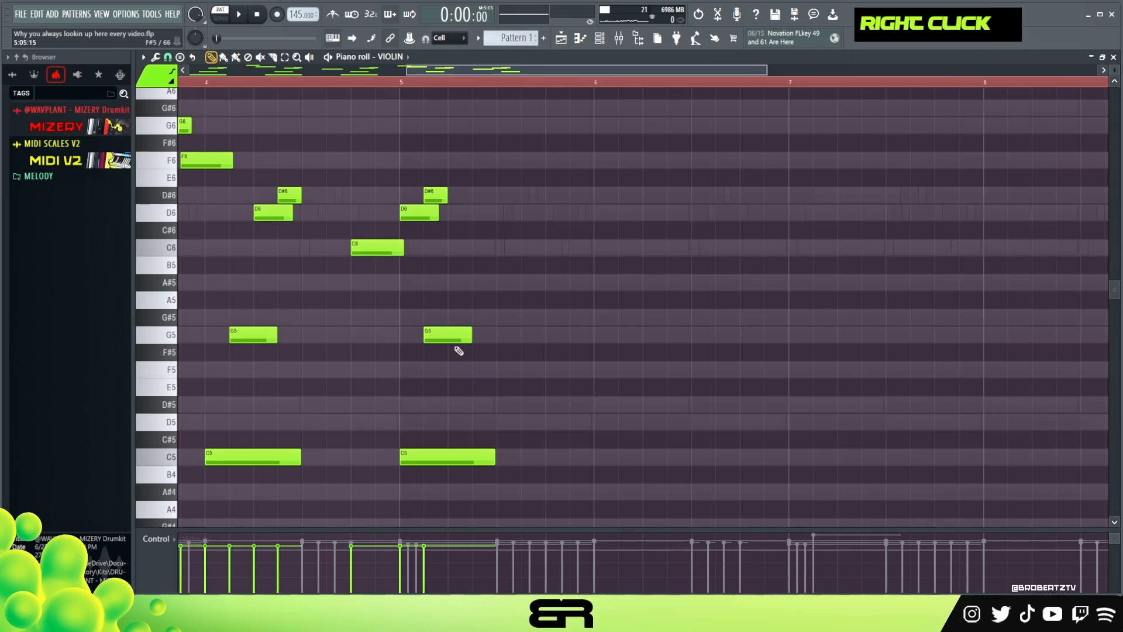
{"action": "left_click_drag", "start_coordinate": [494, 457], "coordinate": [471, 458]}
Add a D5 note about 1.2 beats long on beat two of bar 5, trim bar 4's C6 to under one beat, and play back.
{"action": "left_click", "coordinate": [466, 427]}
{"action": "right_click", "coordinate": [406, 306], "text": "alt"}
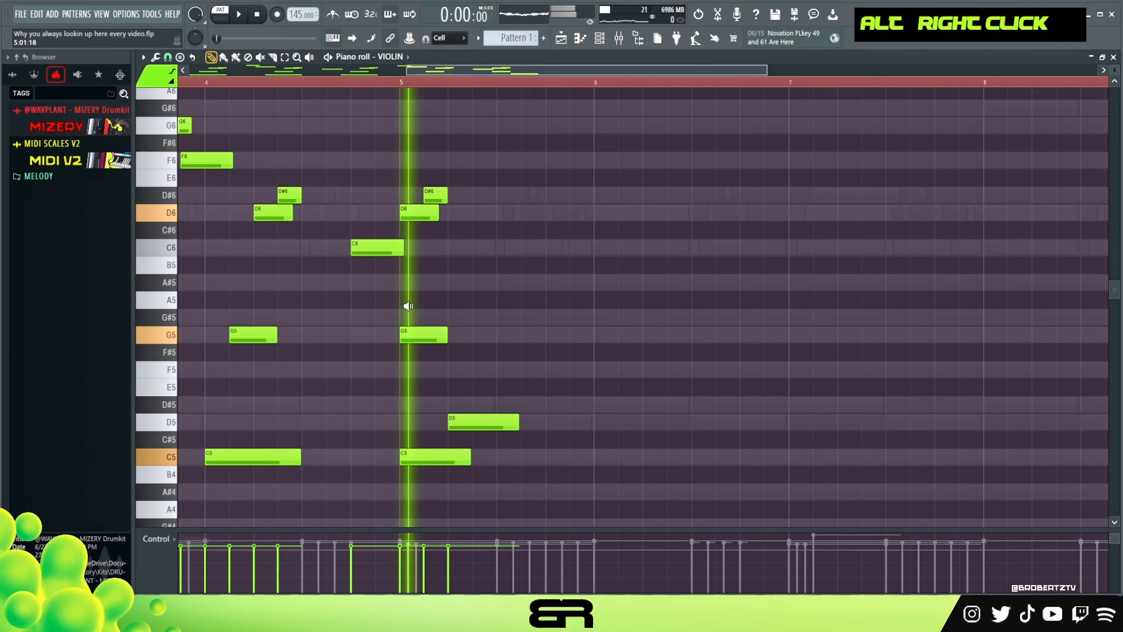
{"action": "left_click_drag", "start_coordinate": [518, 422], "coordinate": [506, 423]}
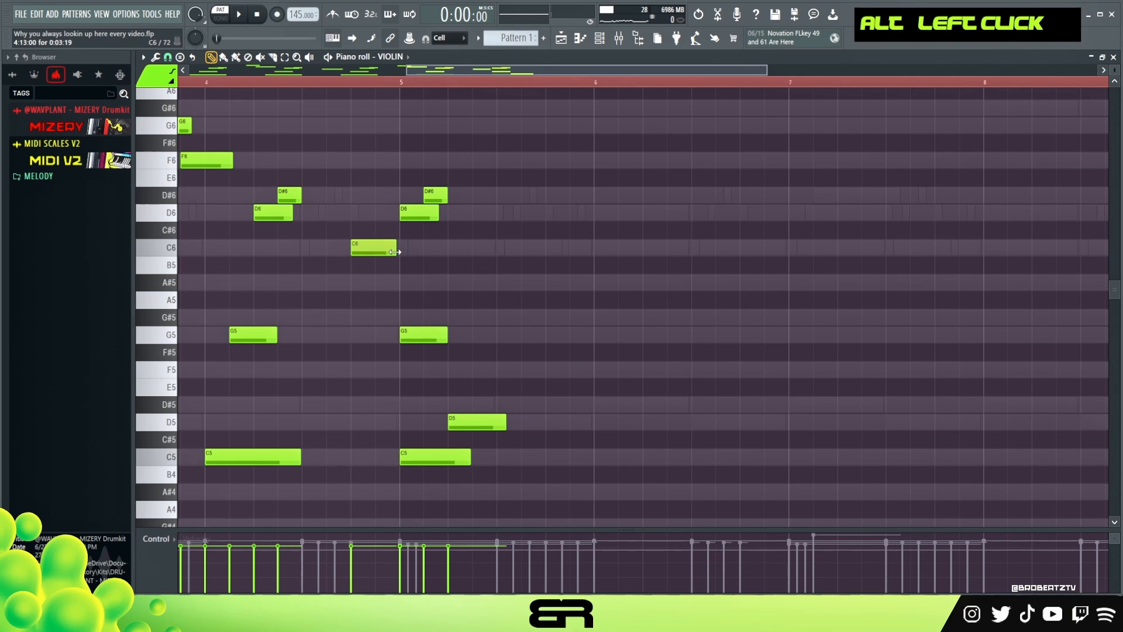
{"action": "double_click", "coordinate": [272, 83]}
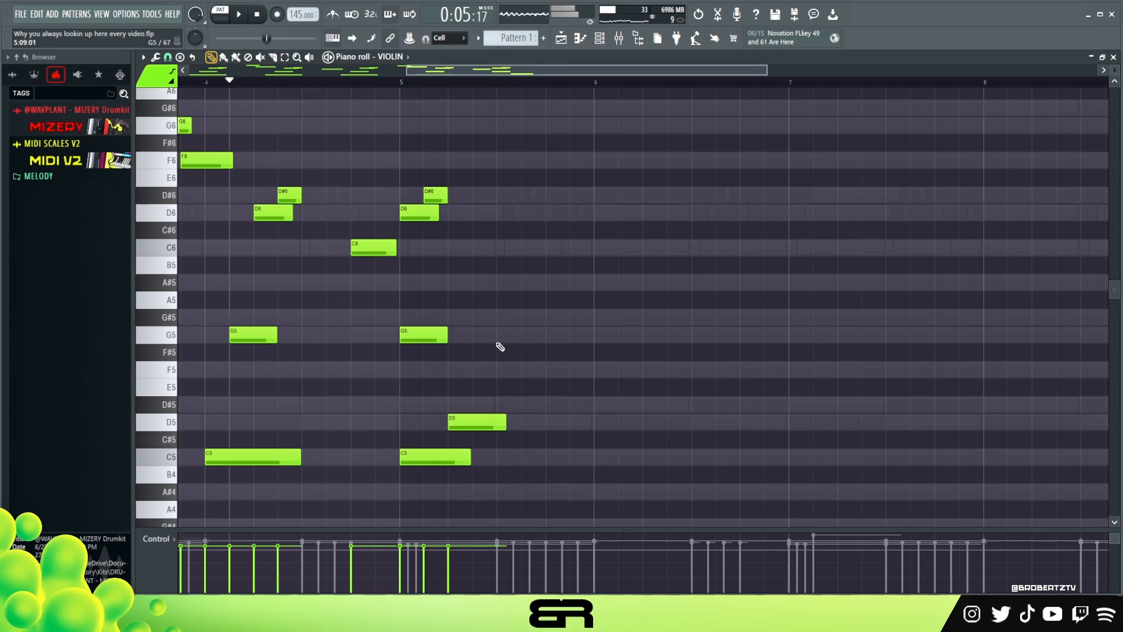
{"action": "key", "text": "space"}
{"action": "key", "text": "space"}
Shorten bar 5's D5 note to about one beat and its C5 note to about 1.25 beats, and play back from bar 4.
{"action": "left_click_drag", "start_coordinate": [506, 423], "coordinate": [461, 462], "text": "alt"}
{"action": "key", "text": "space"}
{"action": "key", "text": "space"}
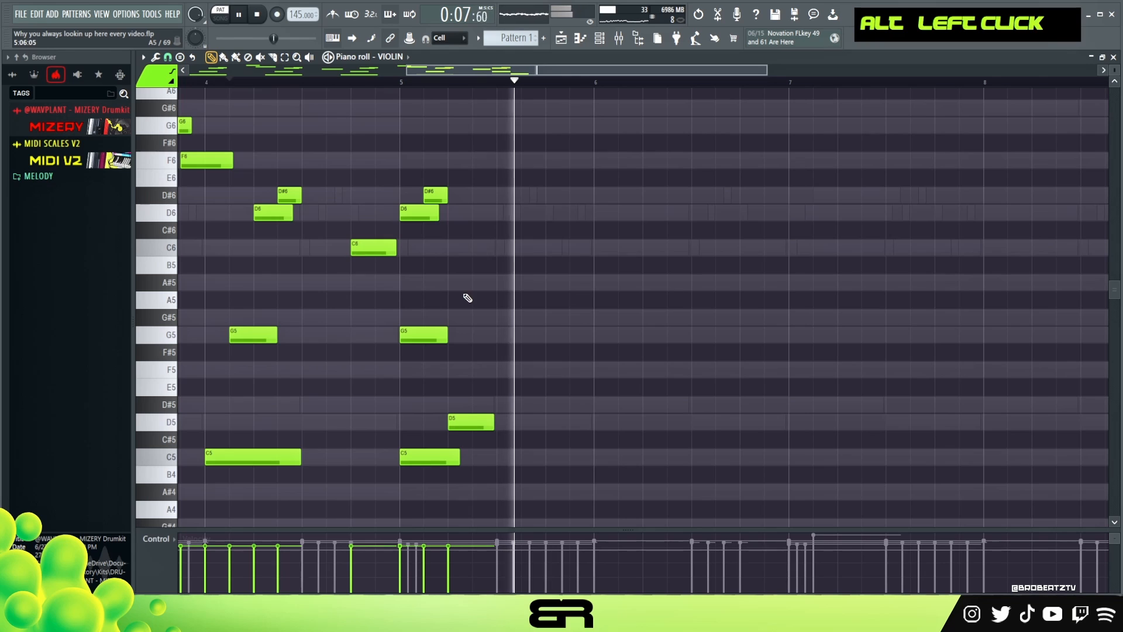
{"action": "key", "text": "space"}
Lengthen the D6 note at the start of bar 5 to about 0.9 beat and audition the phrase.
{"action": "key", "text": "space"}
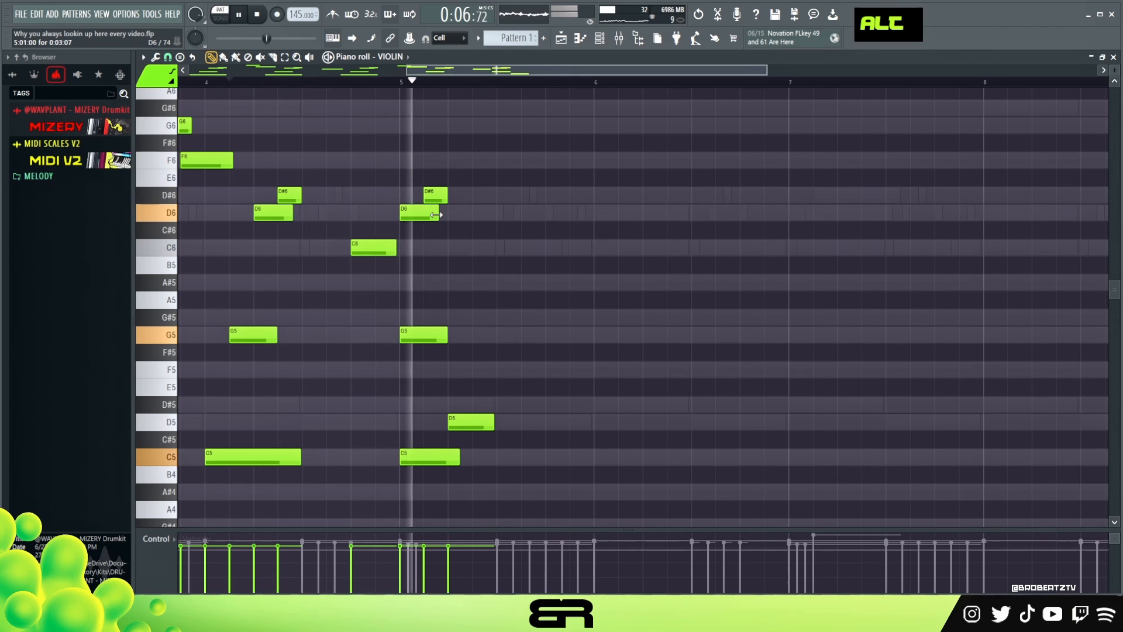
{"action": "left_click_drag", "start_coordinate": [437, 215], "coordinate": [441, 215], "text": "alt"}
{"action": "key", "text": "space"}
{"action": "key", "text": "space"}
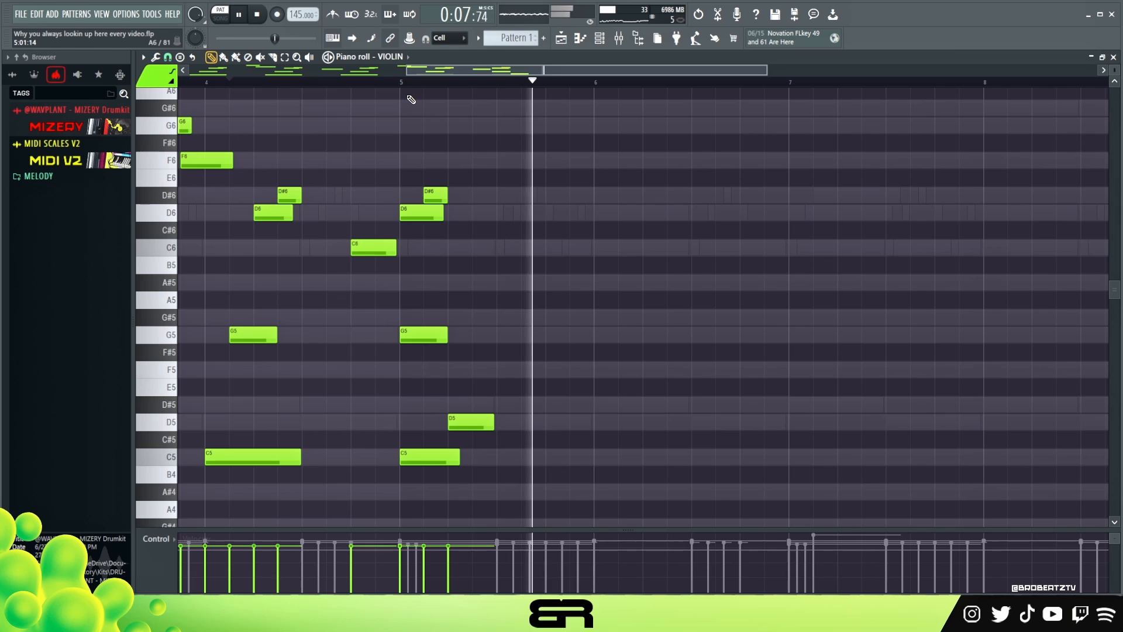
{"action": "key", "text": "space"}
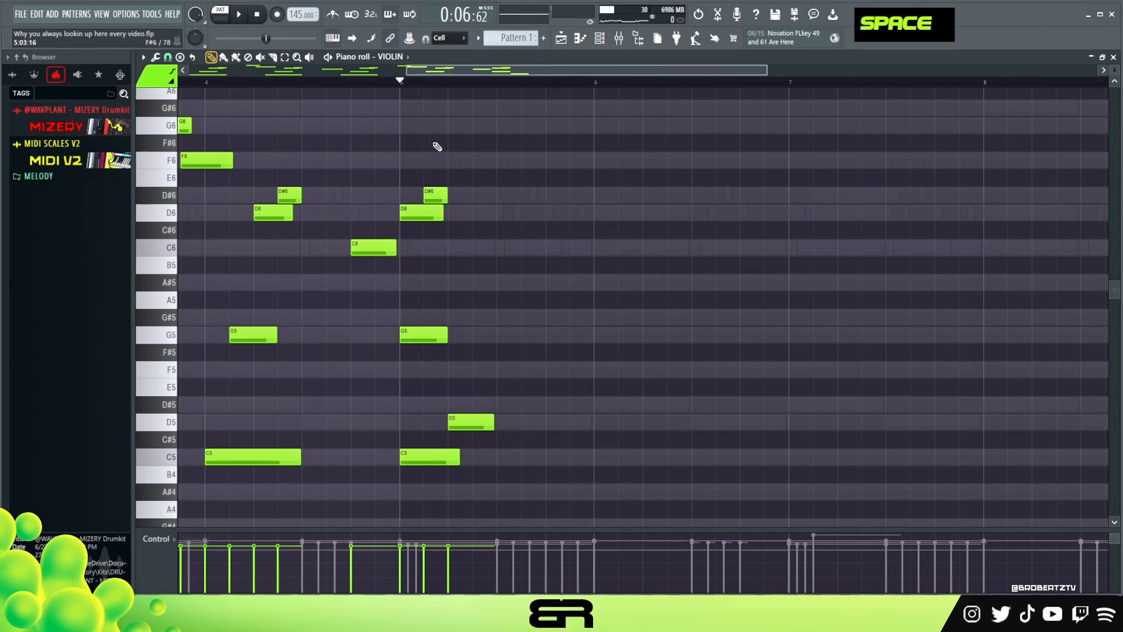
Duplicate the bar 5 phrase into bar 6, and copy both bars into bars 7 and 8.
{"action": "left_click_drag", "start_coordinate": [400, 135], "coordinate": [533, 498], "text": "ctrl"}
{"action": "left_click_drag", "start_coordinate": [420, 453], "coordinate": [623, 455], "text": "shift"}
{"action": "left_click_drag", "start_coordinate": [718, 499], "coordinate": [417, 152], "text": "ctrl"}
{"action": "left_click_drag", "start_coordinate": [422, 216], "coordinate": [815, 251], "text": "shift"}
{"action": "right_click", "coordinate": [436, 96], "text": "shift"}
{"action": "scroll", "coordinate": [432, 88], "scroll_direction": "down", "scroll_amount": 2}
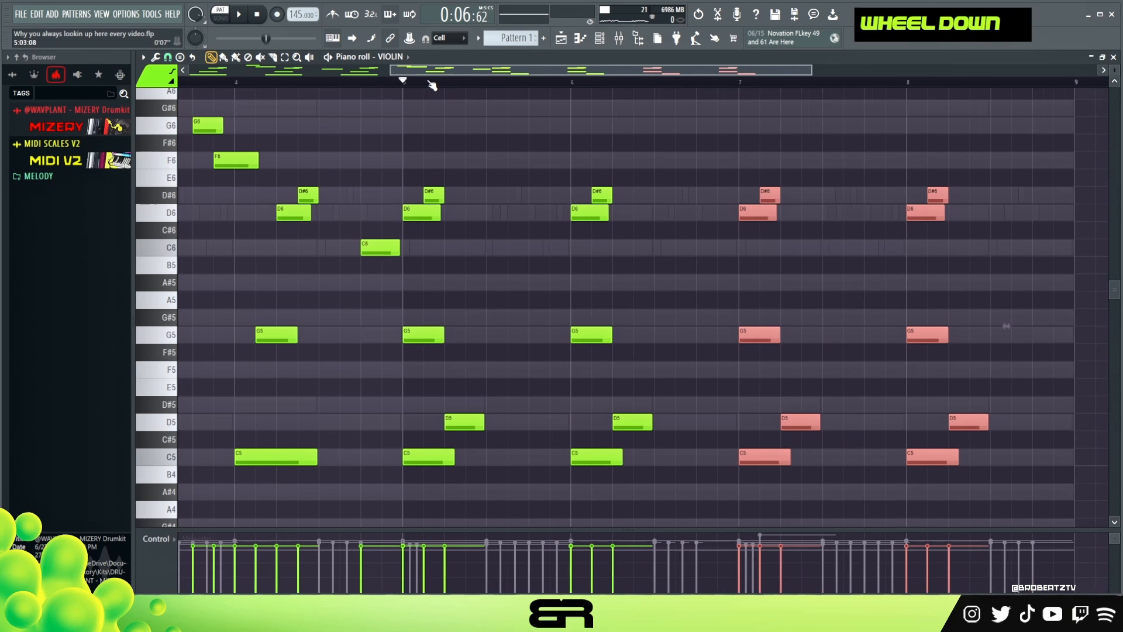
Raise the D5 notes in bars 6 and 8 to D#5 and play back the line.
{"action": "left_click", "coordinate": [641, 423], "text": "ctrl"}
{"action": "left_click", "coordinate": [963, 427], "text": "ctrl+shift"}
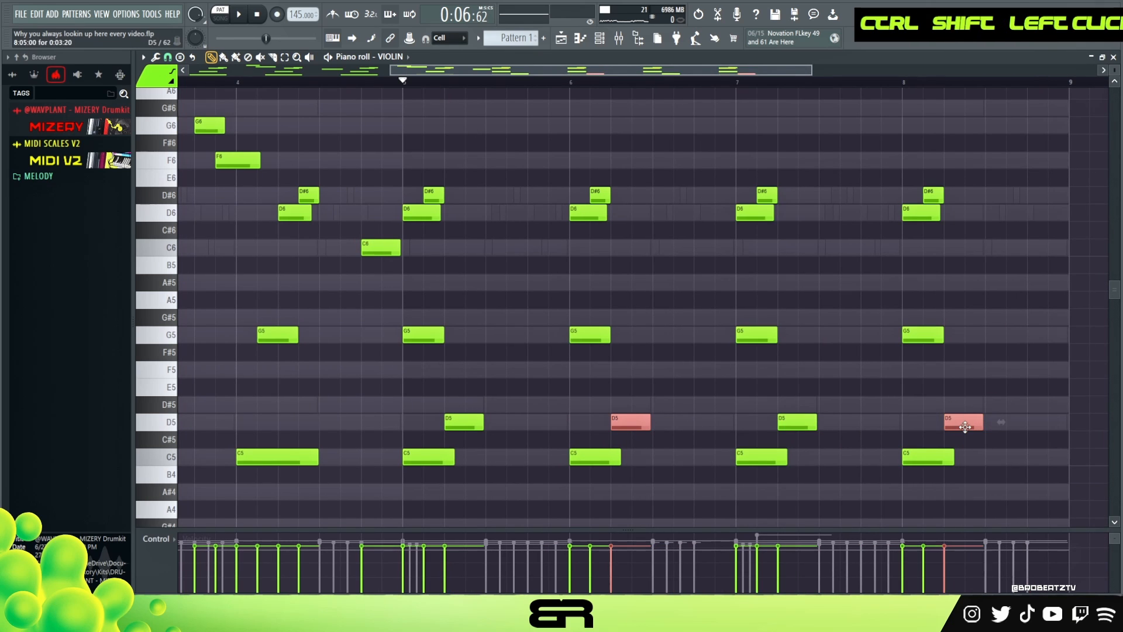
{"action": "left_click_drag", "start_coordinate": [963, 427], "coordinate": [966, 408]}
{"action": "right_click", "coordinate": [1025, 341]}
{"action": "key", "text": "space"}
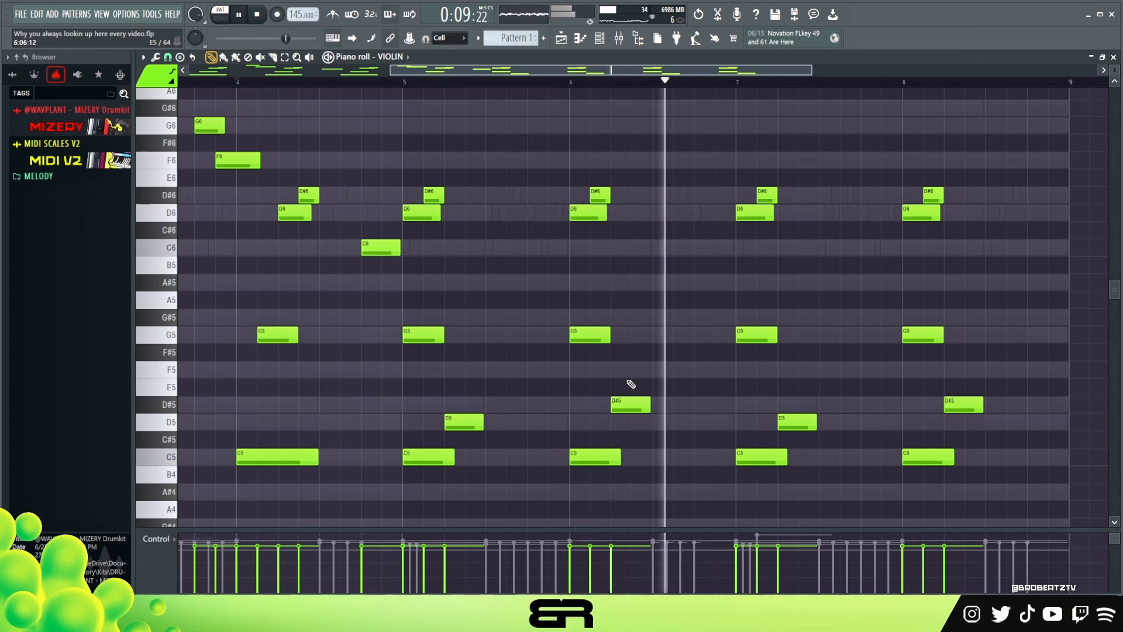
Lengthen the D5 and D#5 notes in bars 5 to 8 to slightly over one beat each and play back.
{"action": "left_click_drag", "start_coordinate": [440, 416], "coordinate": [490, 430]}
{"action": "left_click_drag", "start_coordinate": [606, 389], "coordinate": [662, 428]}
{"action": "left_click_drag", "start_coordinate": [772, 411], "coordinate": [824, 432]}
{"action": "left_click_drag", "start_coordinate": [939, 388], "coordinate": [990, 405]}
{"action": "right_click", "coordinate": [987, 470]}
{"action": "key", "text": "space"}
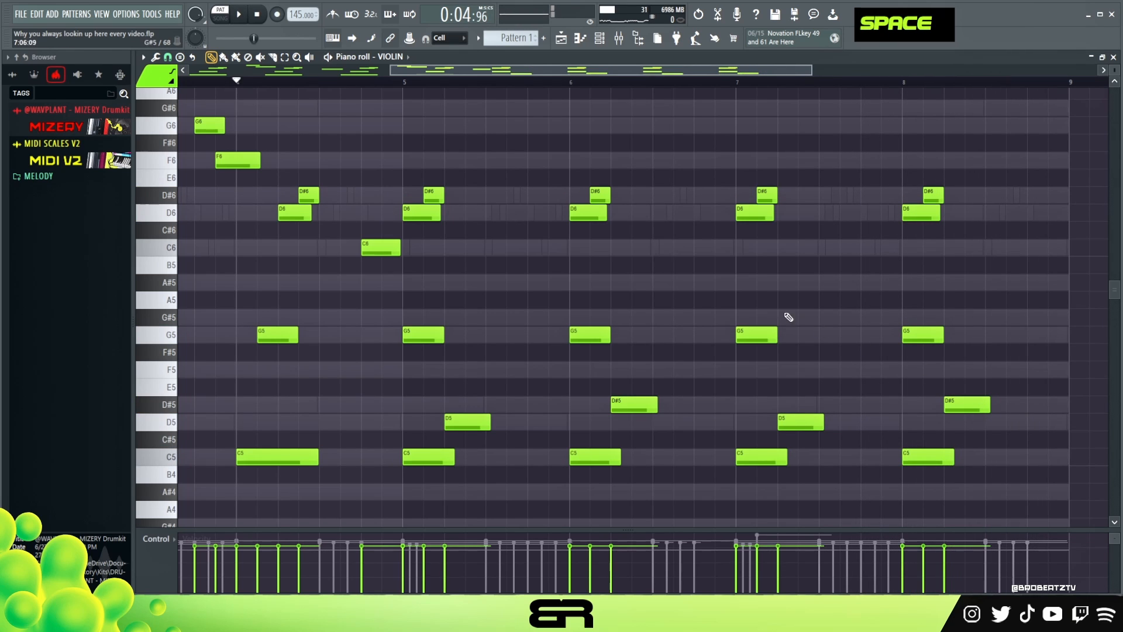
{"action": "right_click", "coordinate": [693, 270], "text": "ctrl"}
{"action": "left_click_drag", "start_coordinate": [459, 89], "coordinate": [143, 89]}
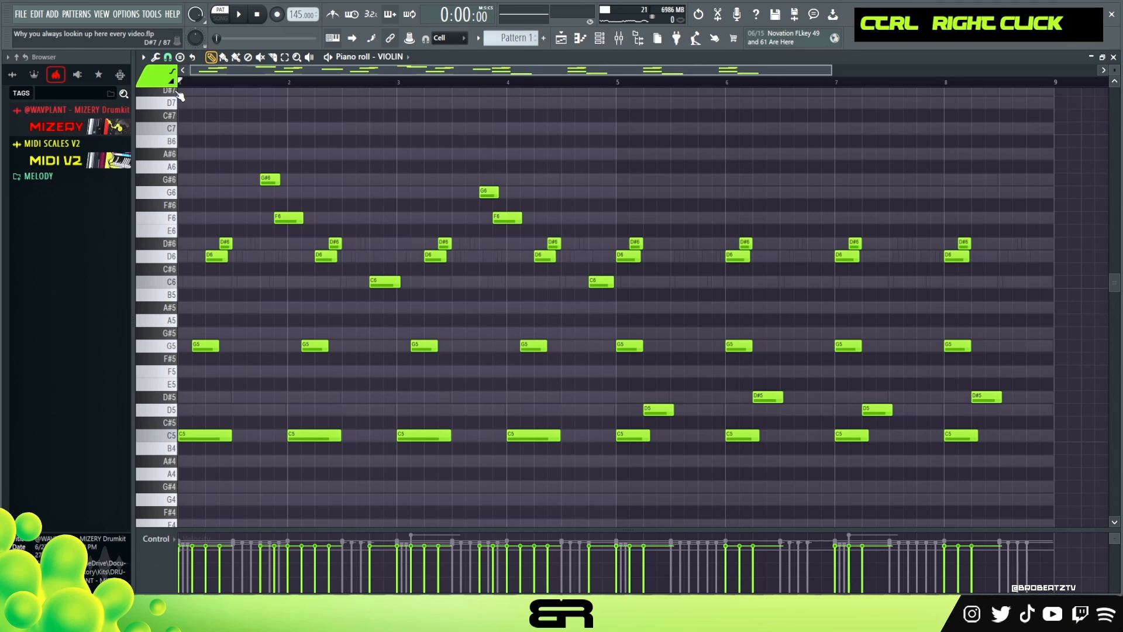
{"action": "right_click", "coordinate": [581, 190]}
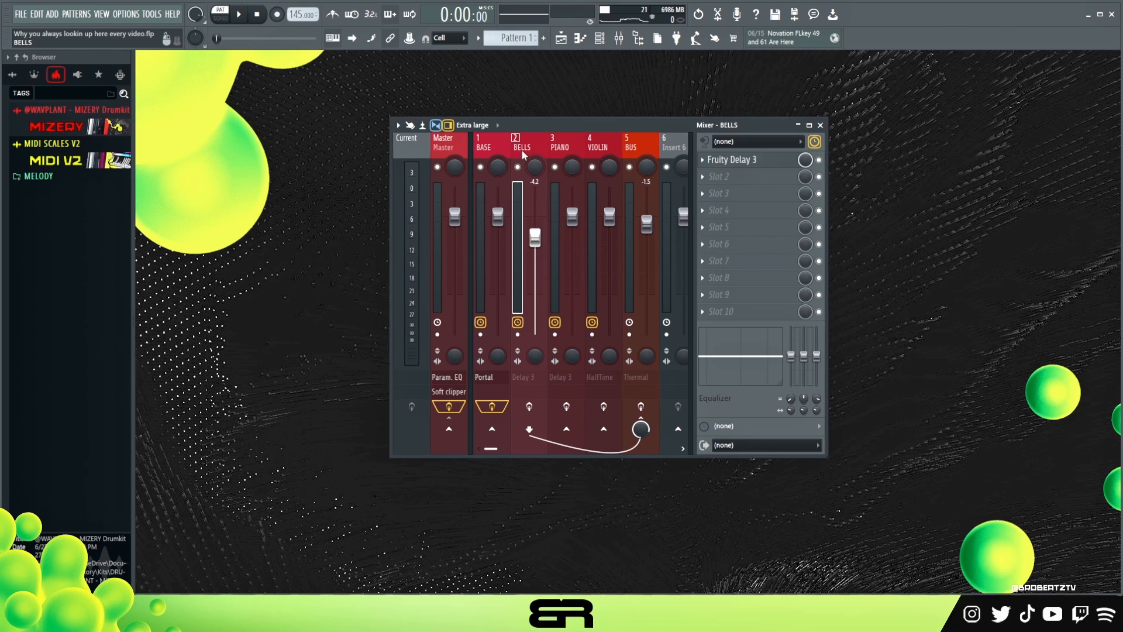
Review the Fruity Delay 3 settings on the BELLS mixer track, enable the track's effects, and start playback.
{"action": "left_click", "coordinate": [751, 161]}
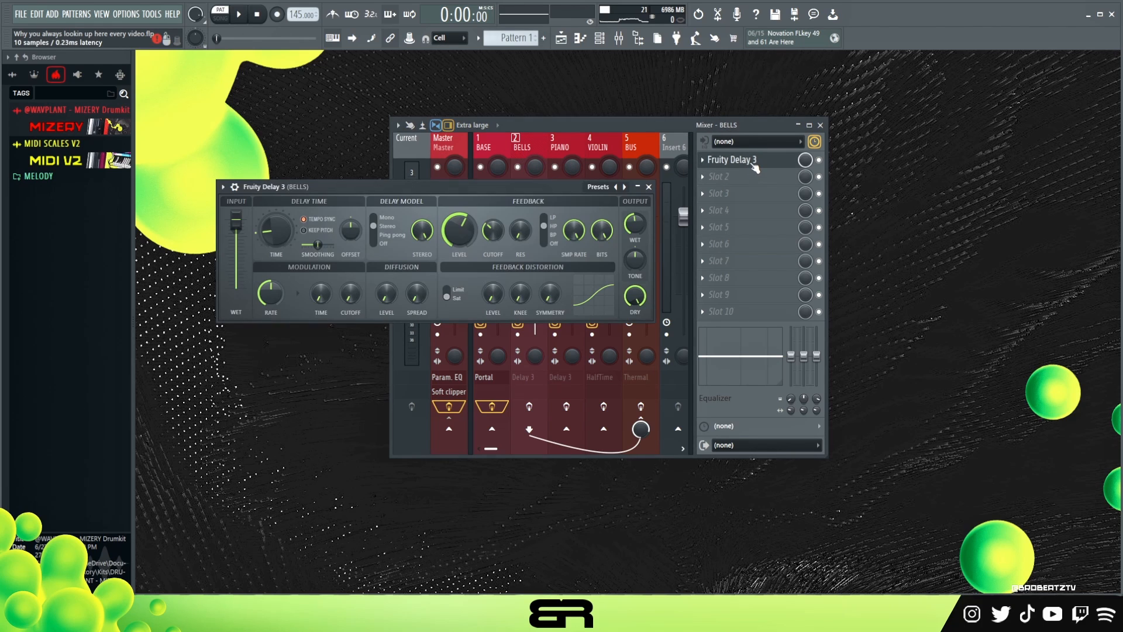
{"action": "left_click_drag", "start_coordinate": [514, 188], "coordinate": [601, 188]}
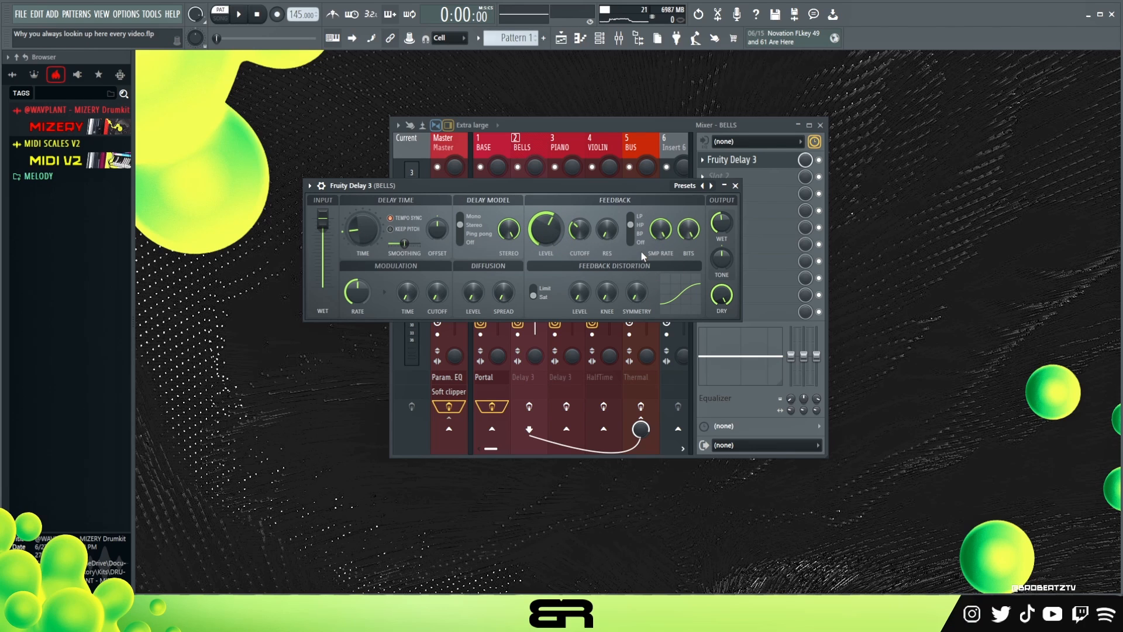
{"action": "left_click", "coordinate": [735, 185]}
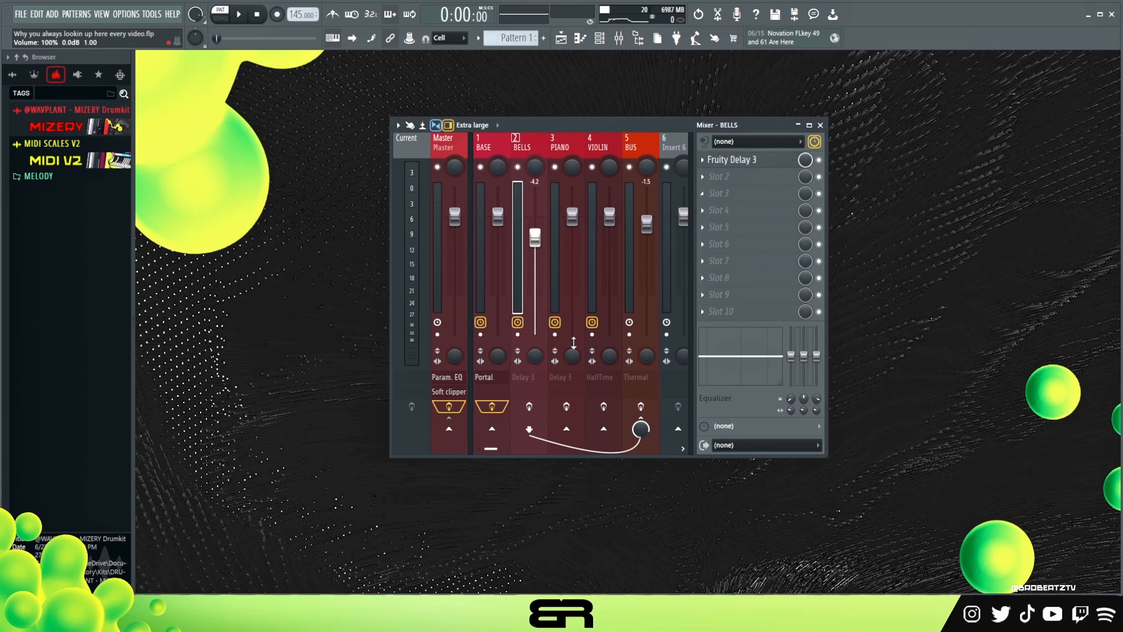
{"action": "left_click", "coordinate": [529, 406]}
{"action": "key", "text": "space"}
{"action": "key", "text": "space"}
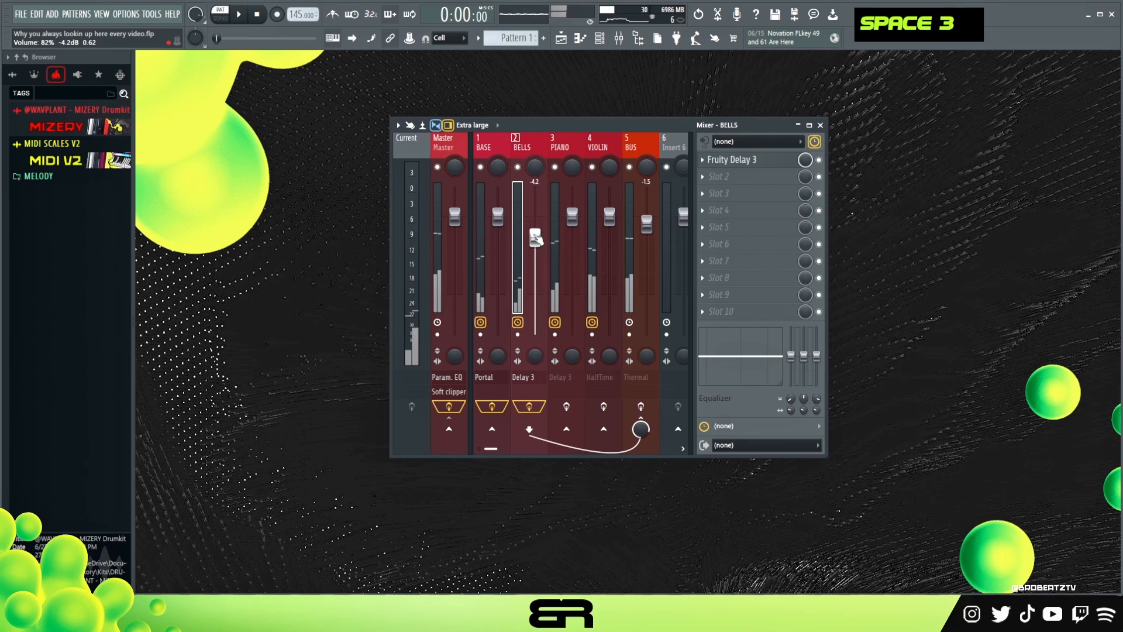
Mute the PIANO and VIOLIN mixer tracks, audition the bells, and set the BELLS volume to -5.0 dB.
{"action": "left_click_drag", "start_coordinate": [535, 238], "coordinate": [535, 216]}
{"action": "left_click", "coordinate": [592, 167]}
{"action": "left_click", "coordinate": [555, 167]}
{"action": "key", "text": "space"}
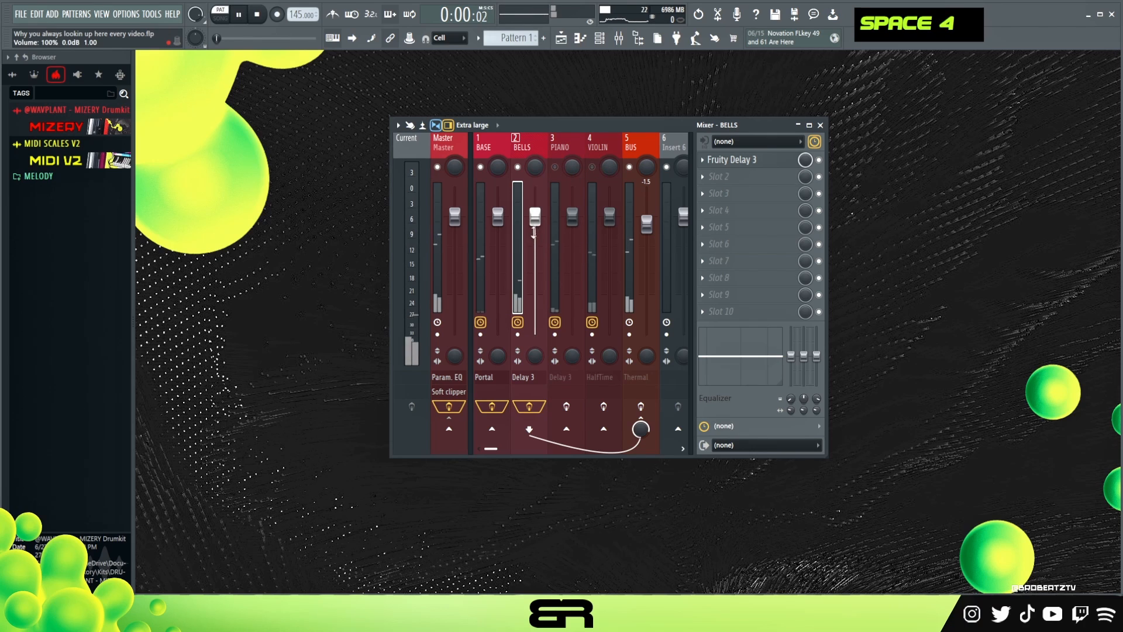
{"action": "key", "text": "space"}
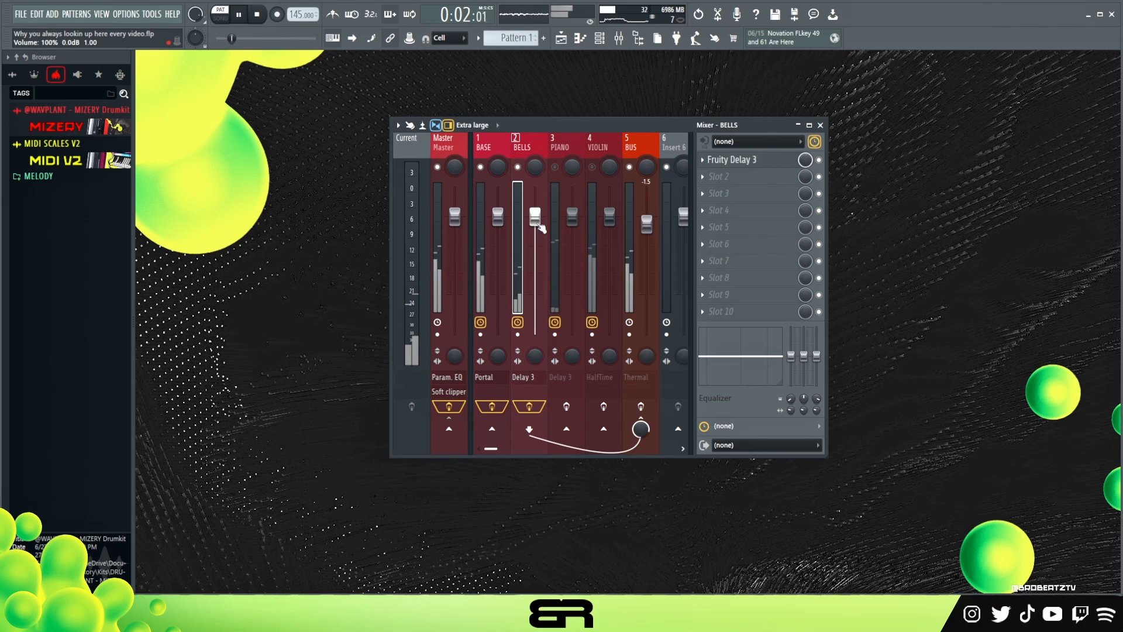
{"action": "left_click_drag", "start_coordinate": [535, 216], "coordinate": [534, 236]}
Unmute the PIANO mixer track, review its Fruity Delay 3 settings, enable its effects, and play back.
{"action": "double_click", "coordinate": [576, 165]}
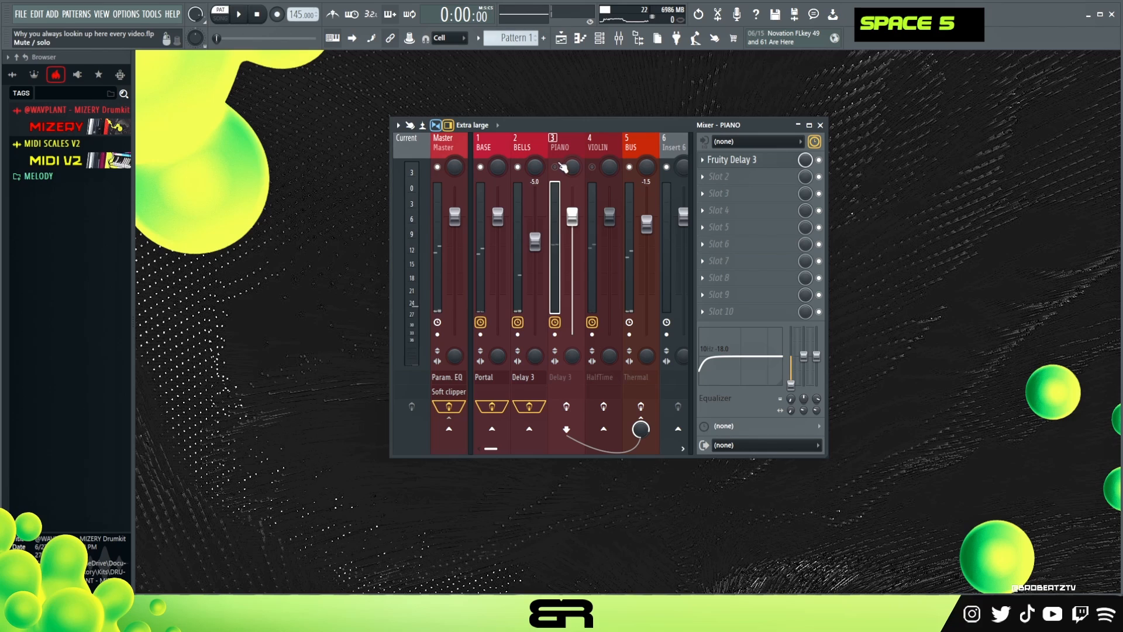
{"action": "left_click", "coordinate": [731, 160]}
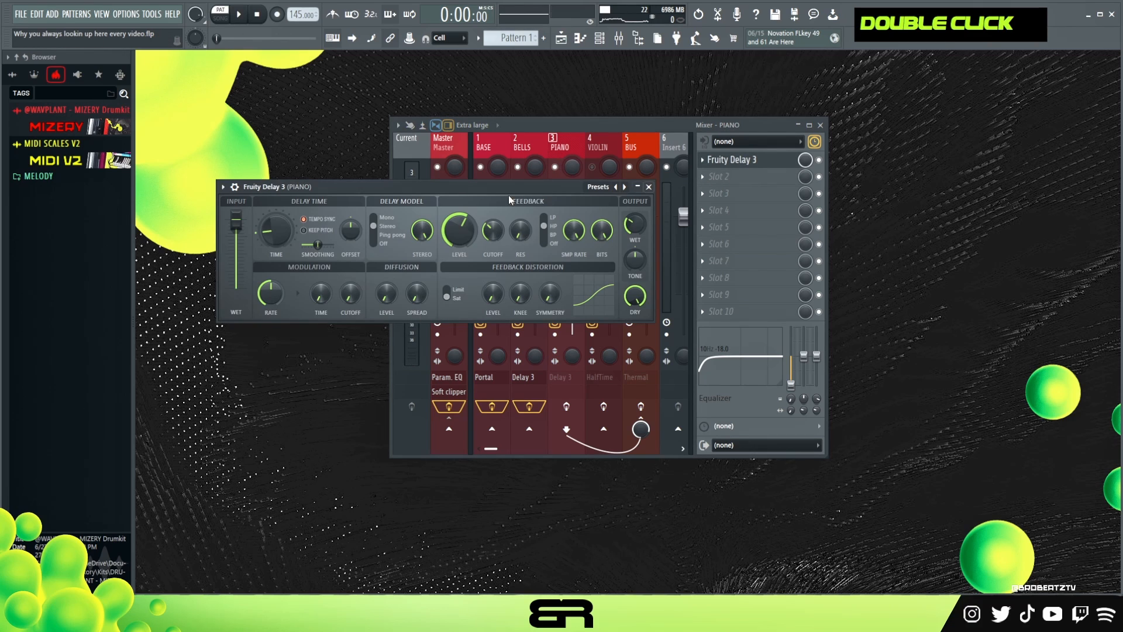
{"action": "left_click_drag", "start_coordinate": [408, 197], "coordinate": [539, 196]}
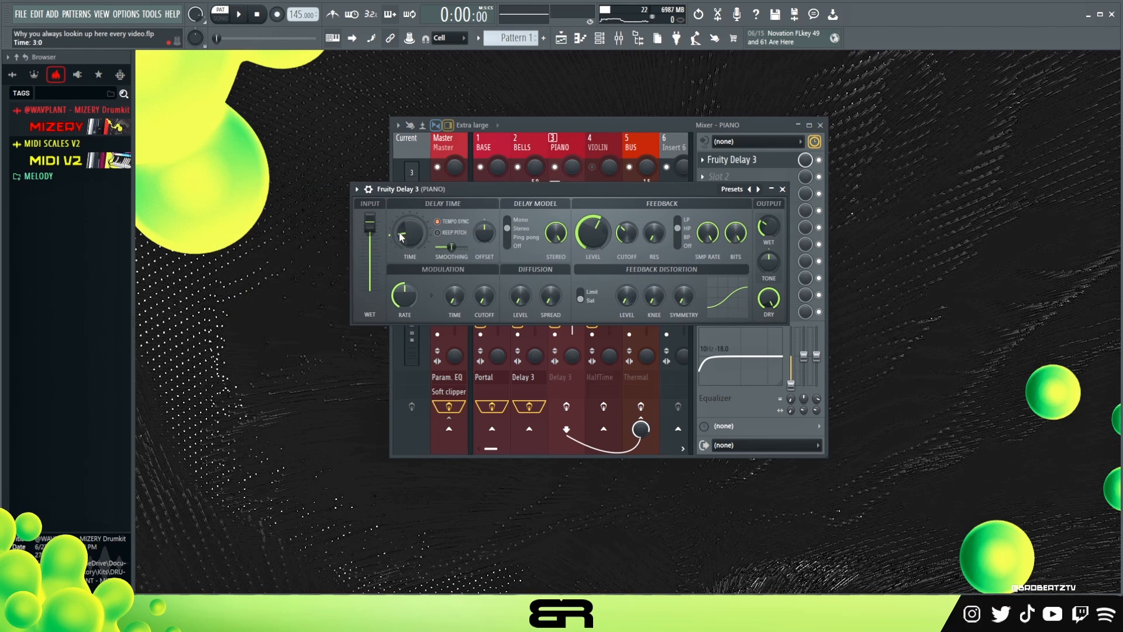
{"action": "left_click", "coordinate": [783, 190]}
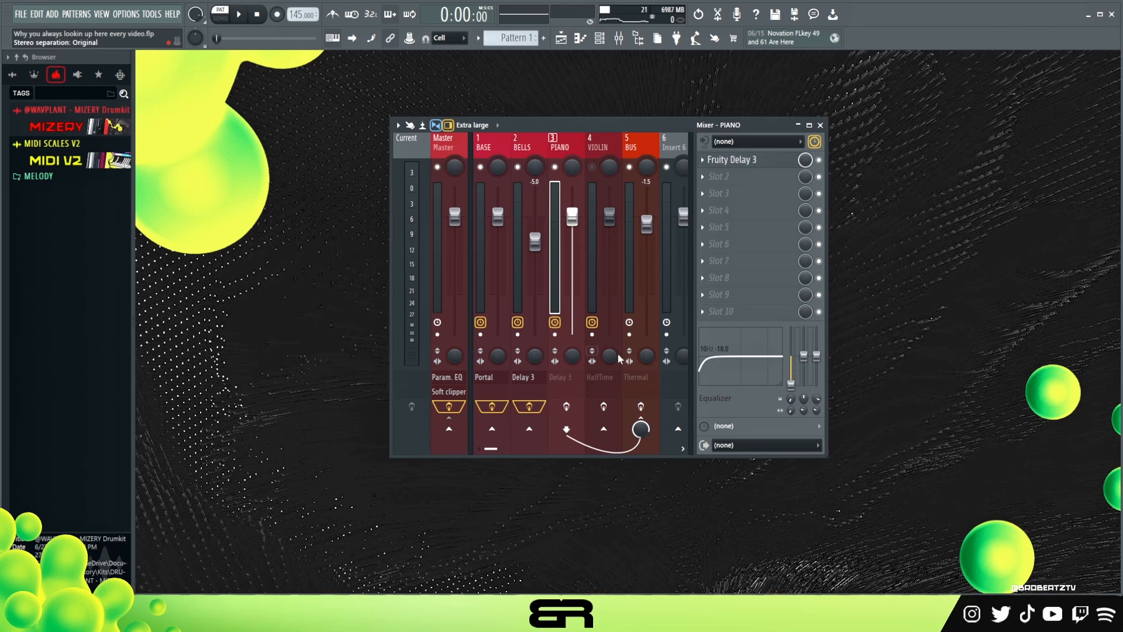
{"action": "left_click", "coordinate": [567, 407]}
{"action": "key", "text": "space"}
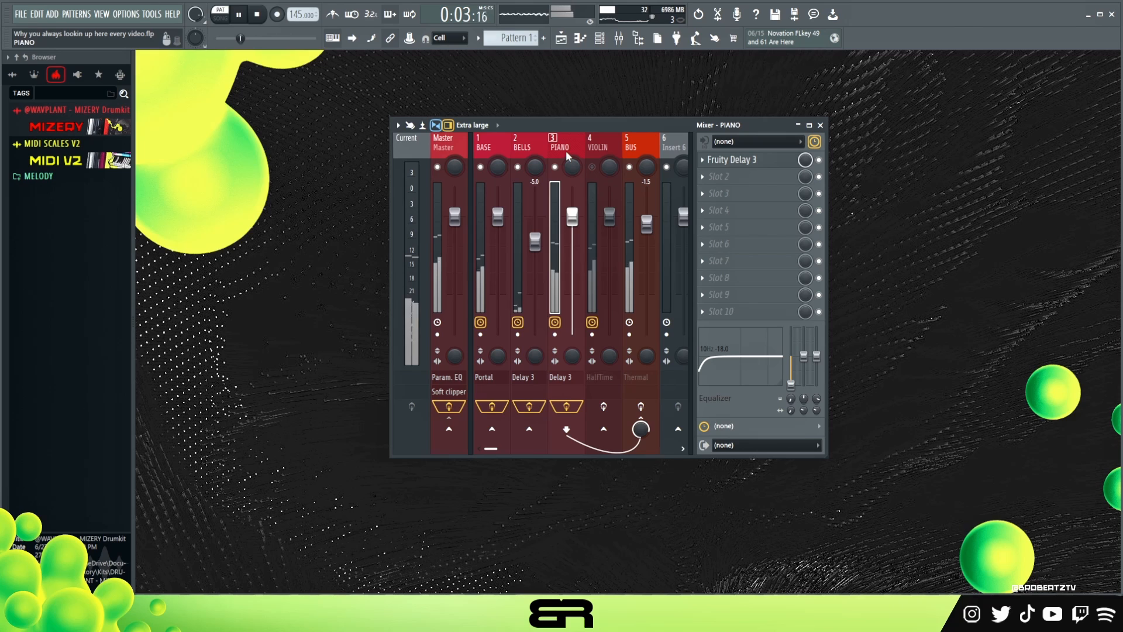
Recheck the output wet level of Fruity Delay 3 on the PIANO track and resume playback.
{"action": "left_click", "coordinate": [740, 160]}
{"action": "key", "text": "space"}
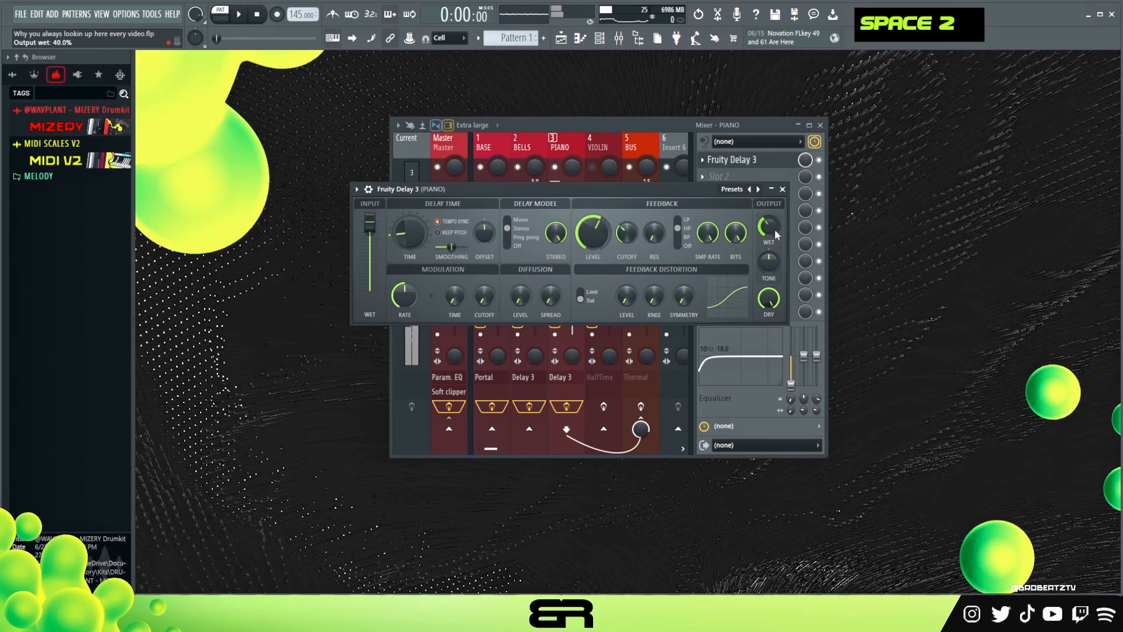
{"action": "left_click", "coordinate": [783, 189]}
{"action": "key", "text": "space"}
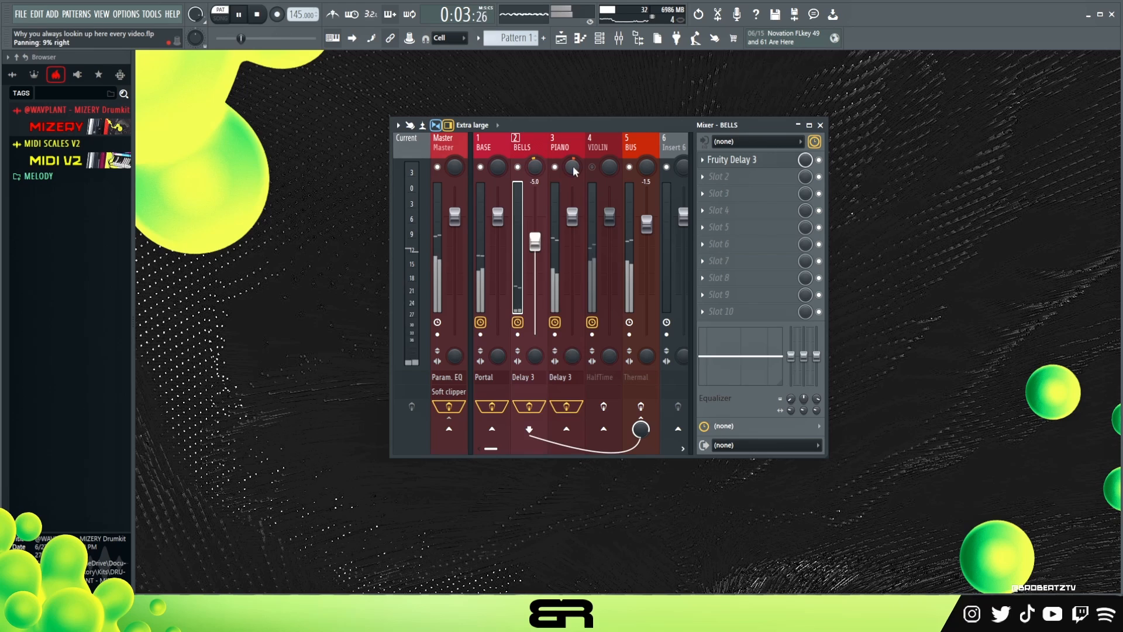
Pan the BELLS mixer track slightly left, set its stereo separation to 9% separated, and stop playback.
{"action": "left_click_drag", "start_coordinate": [535, 167], "coordinate": [535, 175]}
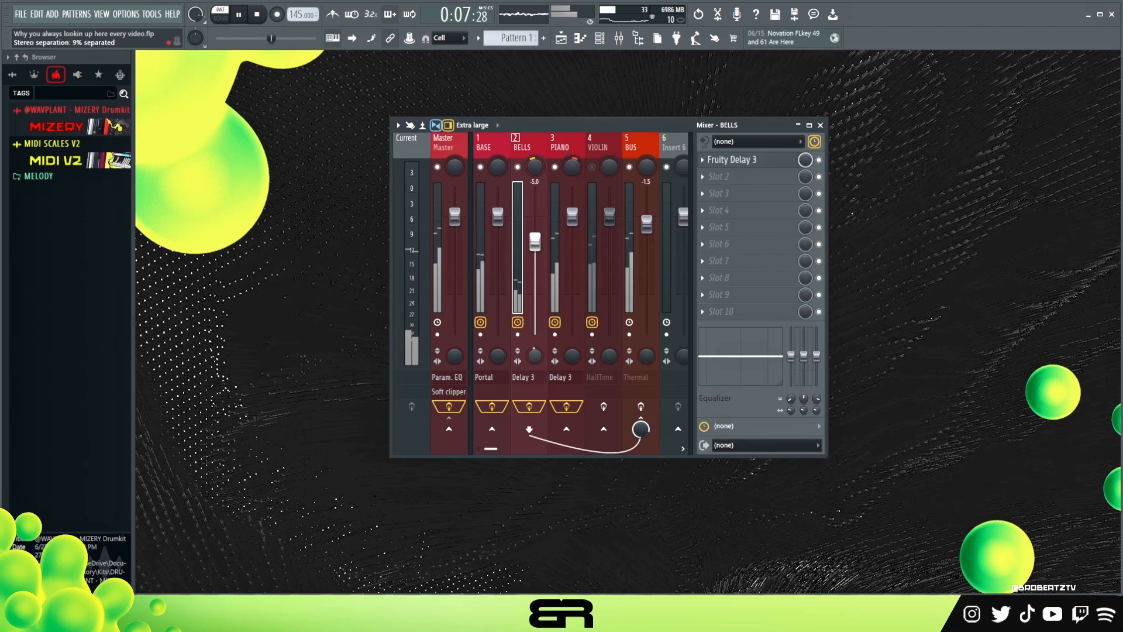
{"action": "key", "text": "space"}
Review the HalfTime settings on the VIOLIN mixer track, enable the track's effects, and start playback.
{"action": "double_click", "coordinate": [584, 148]}
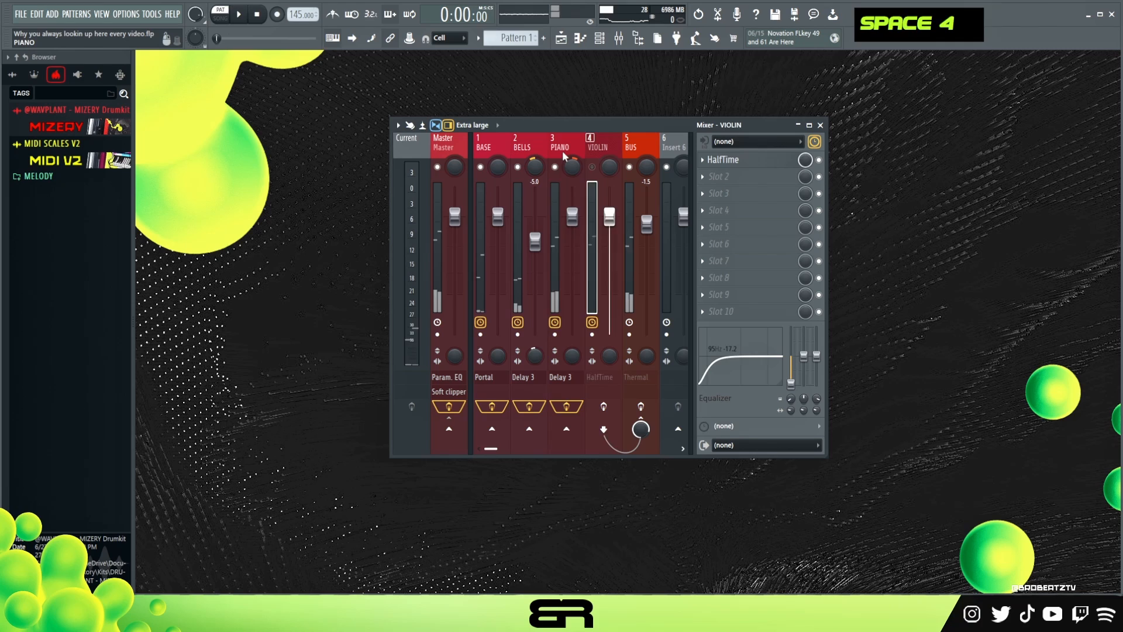
{"action": "left_click", "coordinate": [588, 151]}
{"action": "left_click", "coordinate": [732, 159]}
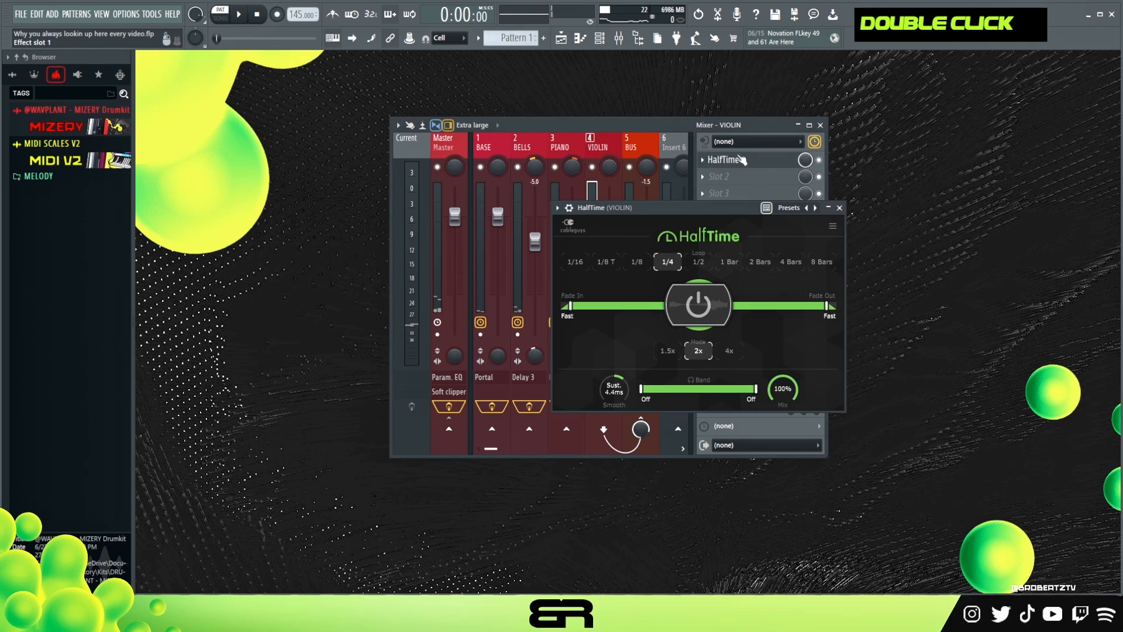
{"action": "left_click", "coordinate": [839, 208]}
{"action": "left_click", "coordinate": [606, 406]}
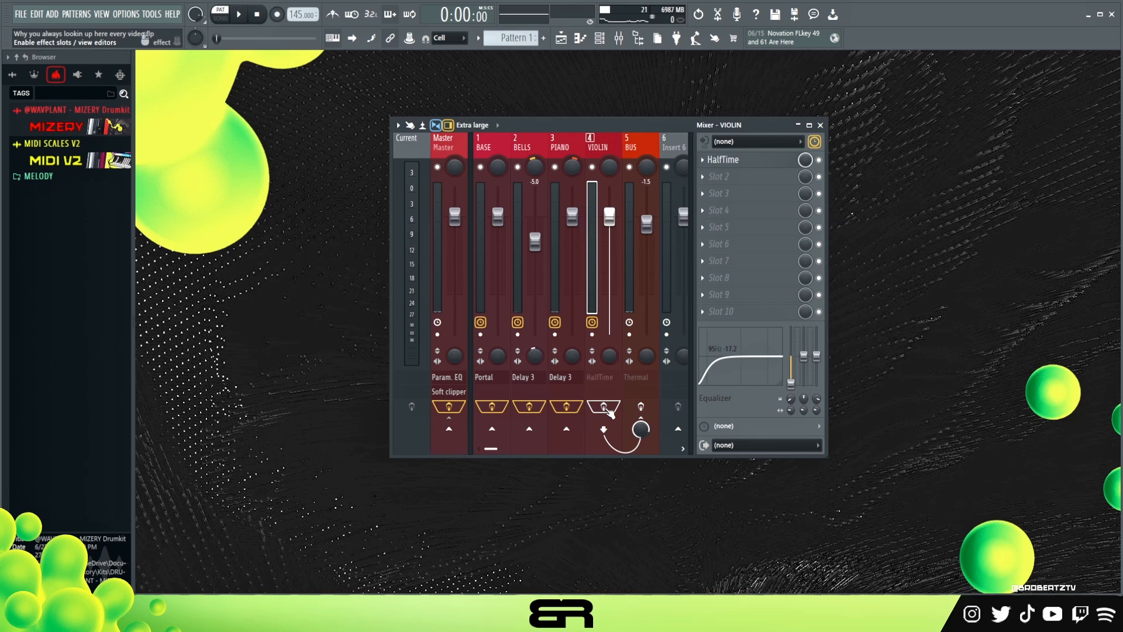
{"action": "key", "text": "space"}
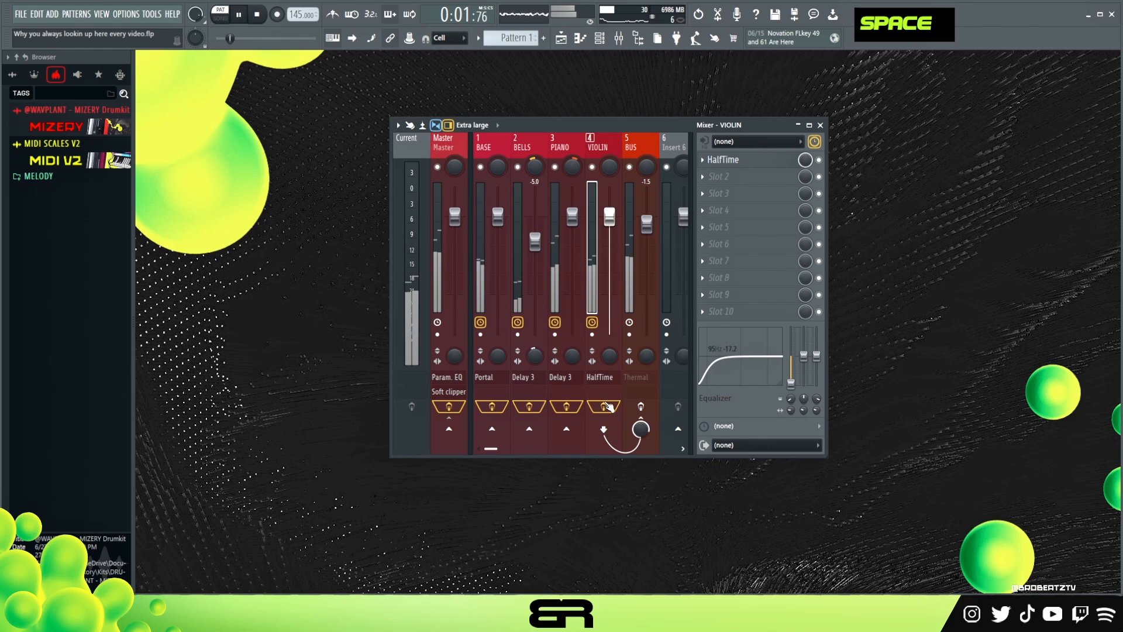
Mute the PIANO and BELLS mixer tracks to audition the violin with the base chords.
{"action": "left_click", "coordinate": [555, 168]}
{"action": "left_click", "coordinate": [518, 167]}
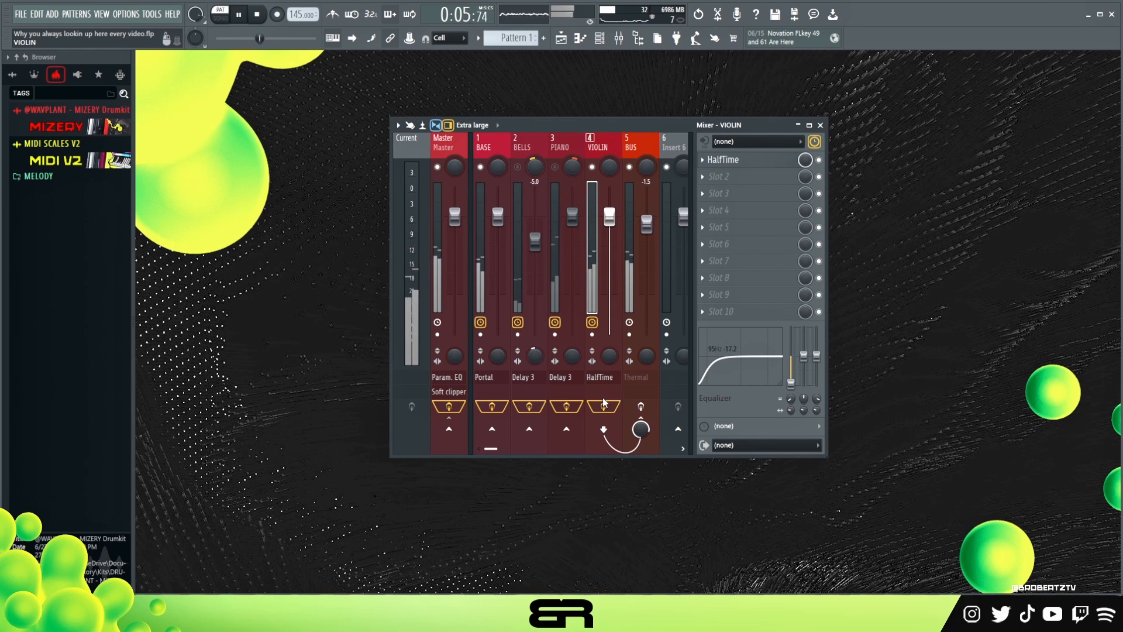
{"action": "key", "text": "space"}
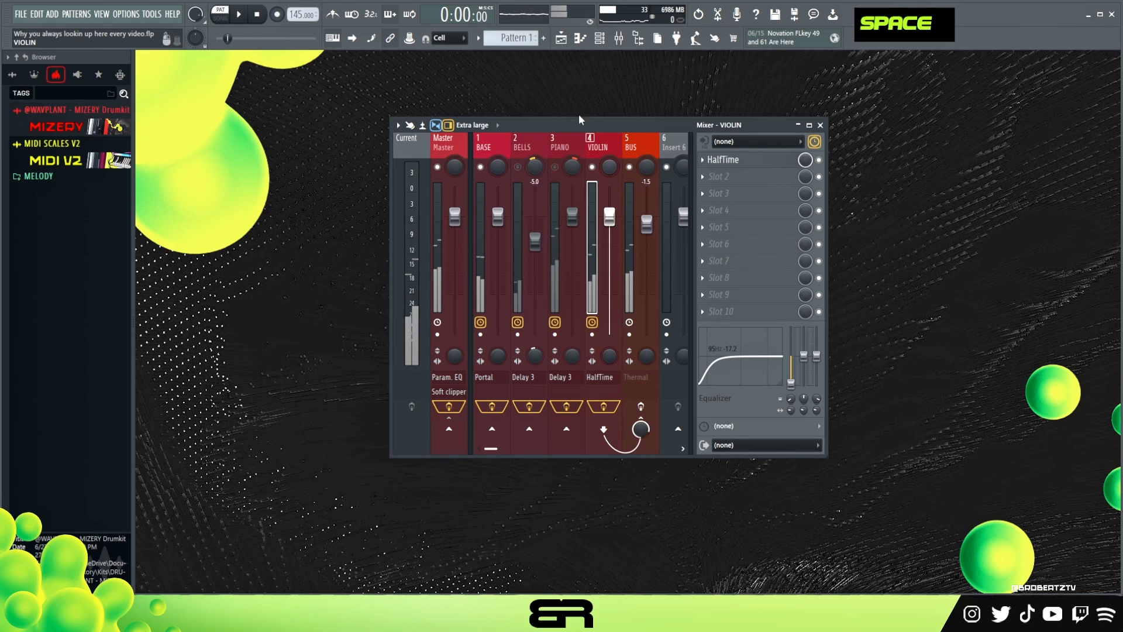
Transpose all the VIOLIN notes up one octave in the channel's piano roll.
{"action": "key", "text": "F6"}
{"action": "left_click", "coordinate": [423, 231]}
{"action": "key", "text": "ctrl+a"}
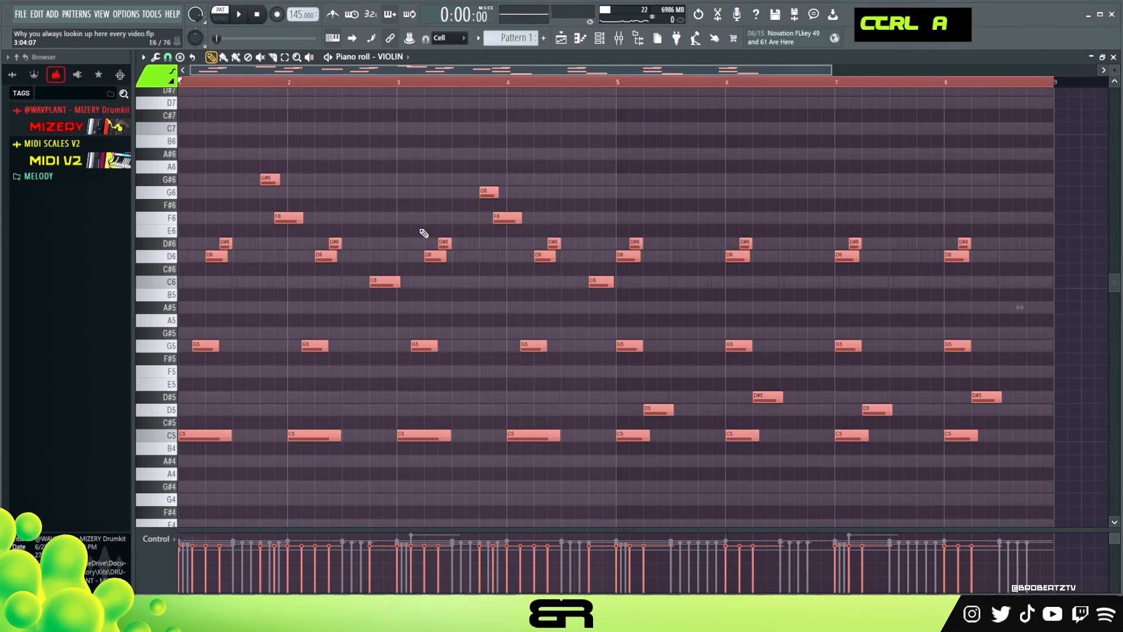
{"action": "scroll", "coordinate": [183, 220], "scroll_direction": "up", "scroll_amount": 3}
{"action": "double_click", "coordinate": [204, 229]}
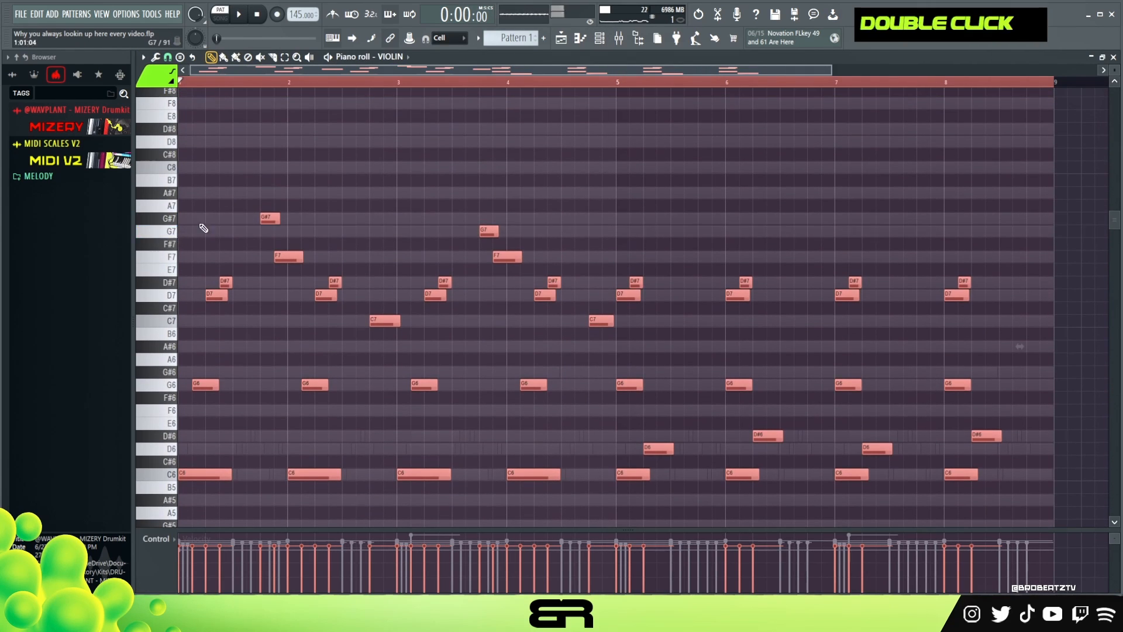
Set the VIOLIN mixer track's volume to -1.7 dB during playback, and unmute the BELLS and PIANO tracks.
{"action": "left_click", "coordinate": [619, 38]}
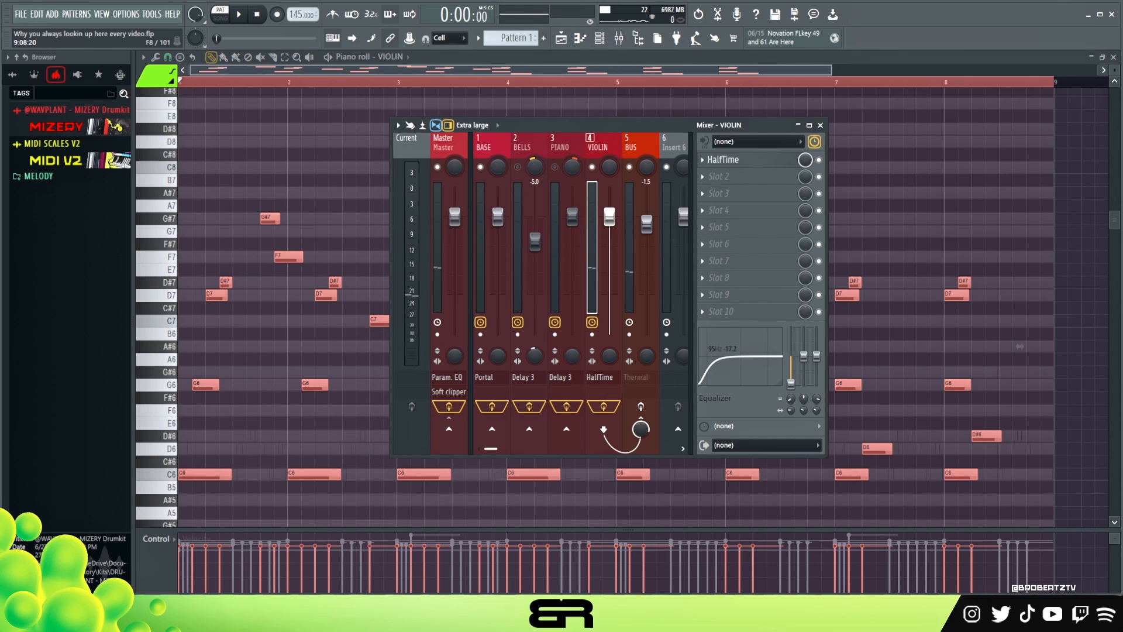
{"action": "left_click", "coordinate": [1113, 57]}
{"action": "left_click_drag", "start_coordinate": [717, 126], "coordinate": [696, 118]}
{"action": "key", "text": "space"}
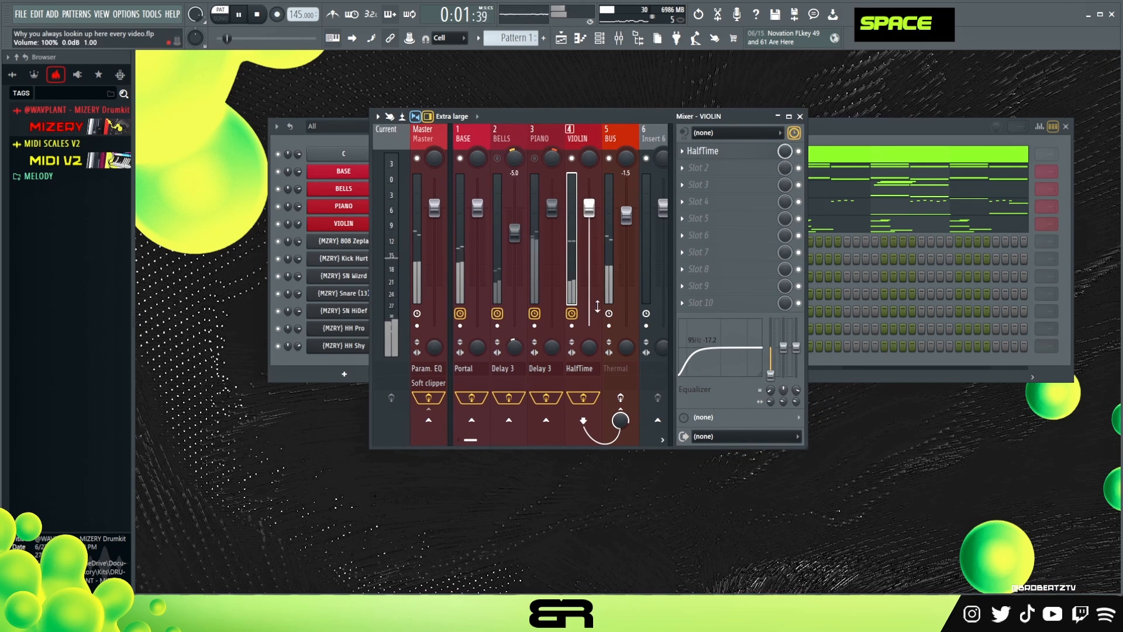
{"action": "left_click_drag", "start_coordinate": [589, 208], "coordinate": [589, 216]}
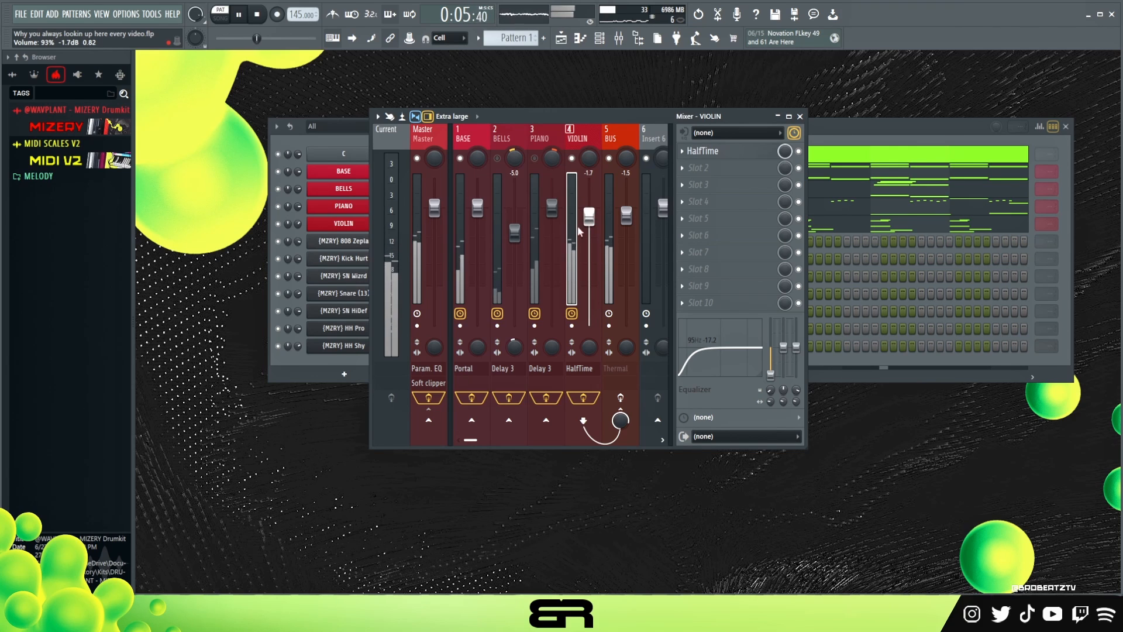
{"action": "key", "text": "space"}
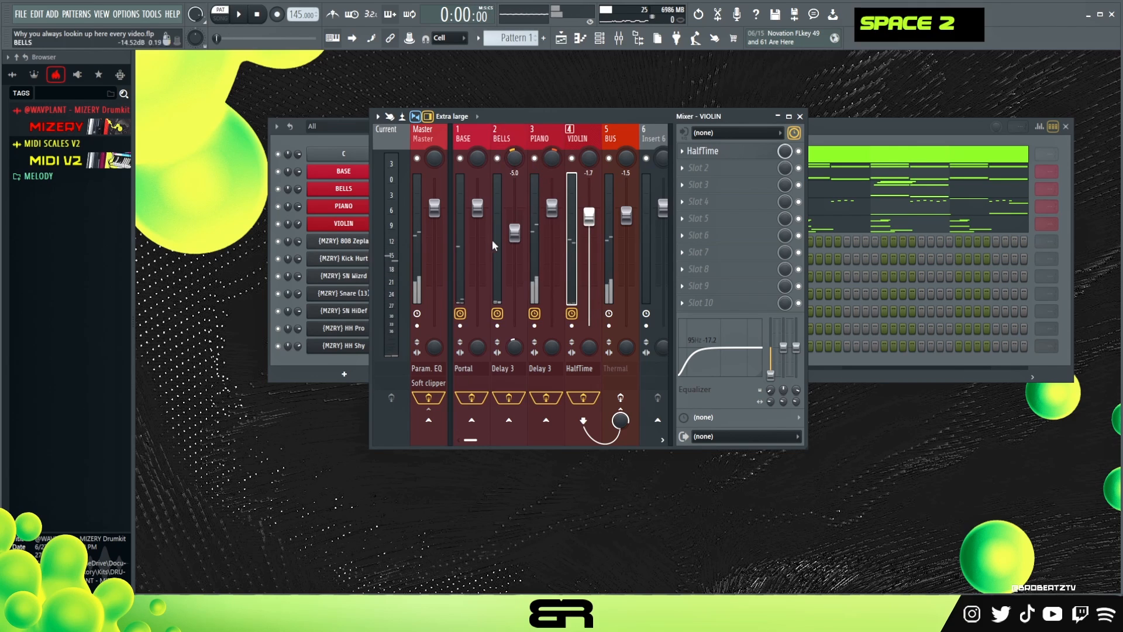
Review the melody tracks from BASE through BUS in the mixer, and enable the BUS track's effects.
{"action": "left_click", "coordinate": [621, 368]}
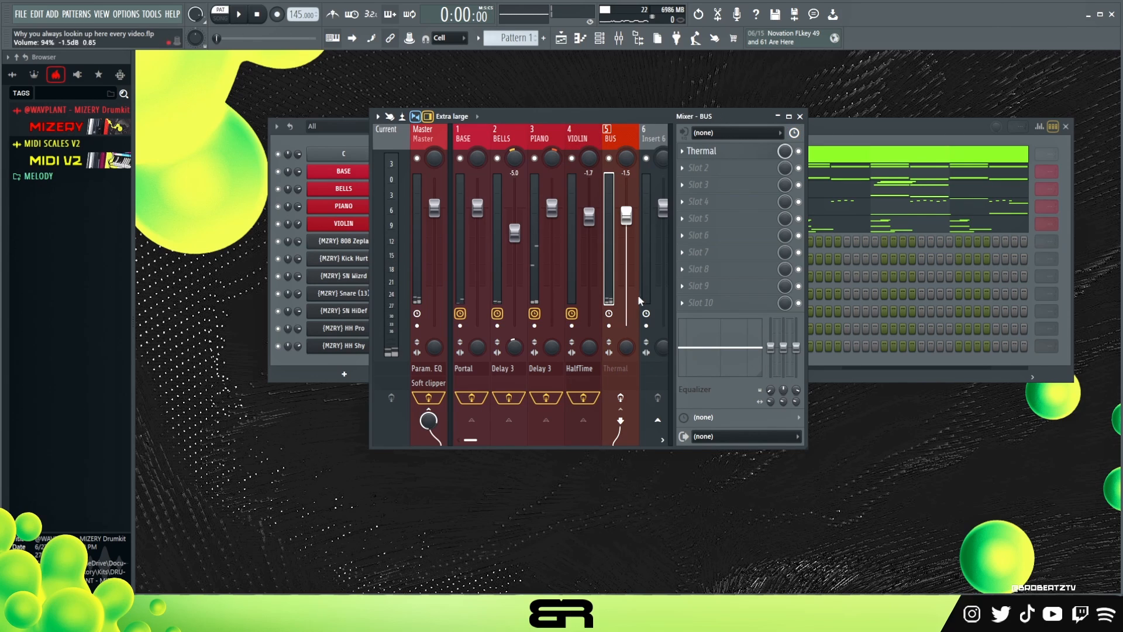
{"action": "left_click_drag", "start_coordinate": [461, 146], "coordinate": [623, 144]}
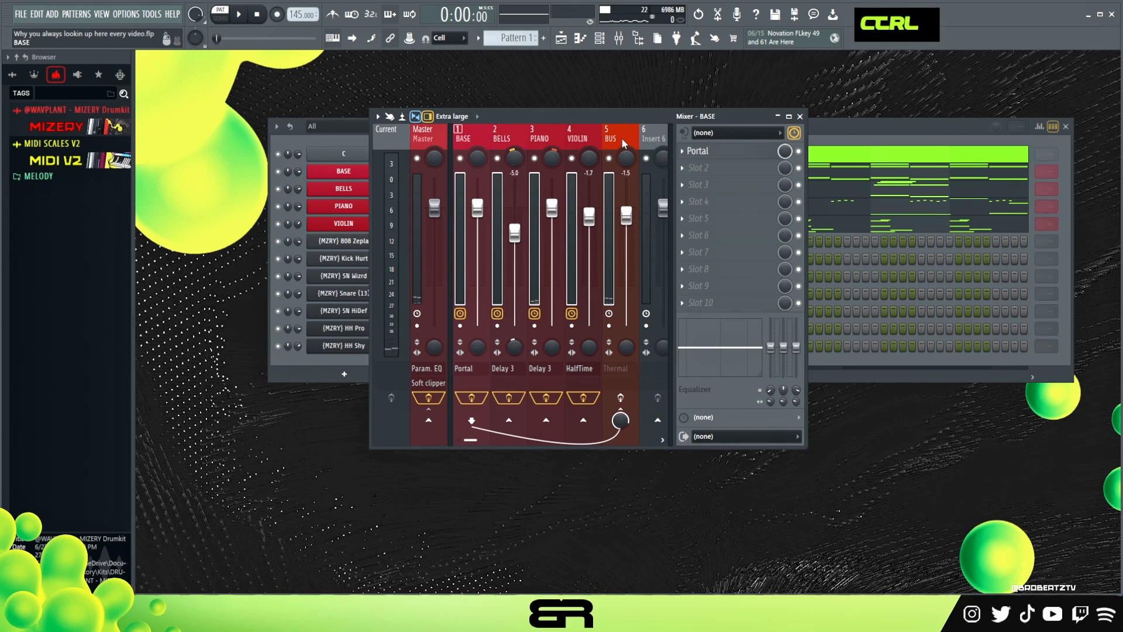
{"action": "left_click", "coordinate": [624, 143]}
{"action": "left_click", "coordinate": [621, 398]}
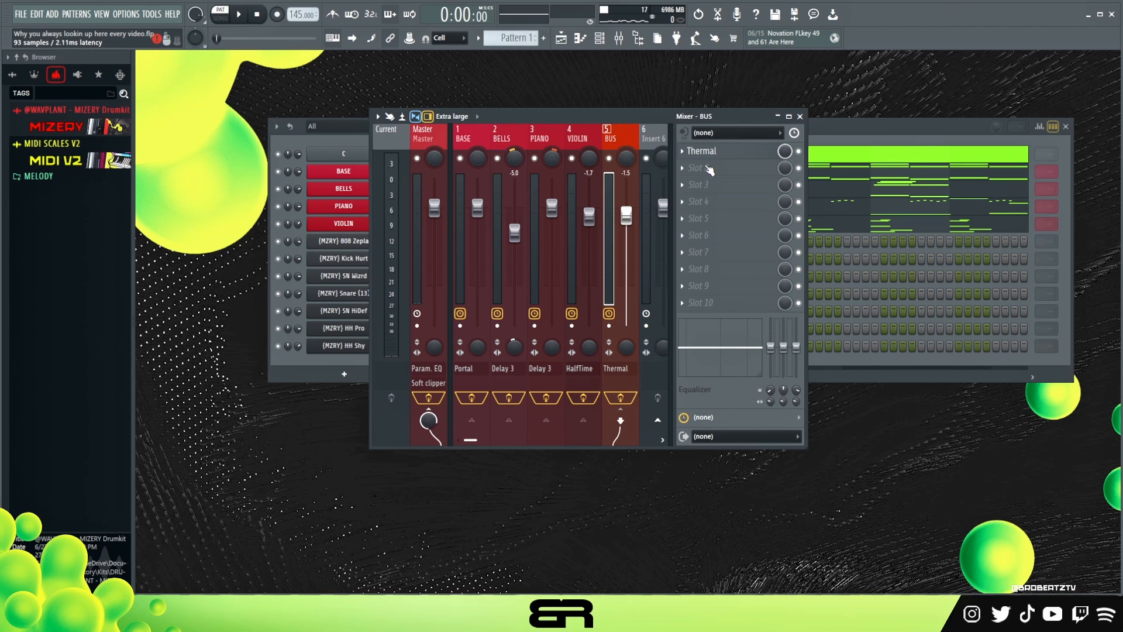
Open the Thermal effect with the LOOP MASTER THIN preset on the BUS track and play back the melody.
{"action": "left_click", "coordinate": [706, 154]}
{"action": "mouse_move", "coordinate": [747, 88]}
{"action": "left_mouse_down"}
{"action": "mouse_move", "coordinate": [732, 97]}
{"action": "mouse_move", "coordinate": [745, 88]}
{"action": "mouse_move", "coordinate": [746, 99]}
{"action": "left_mouse_up"}
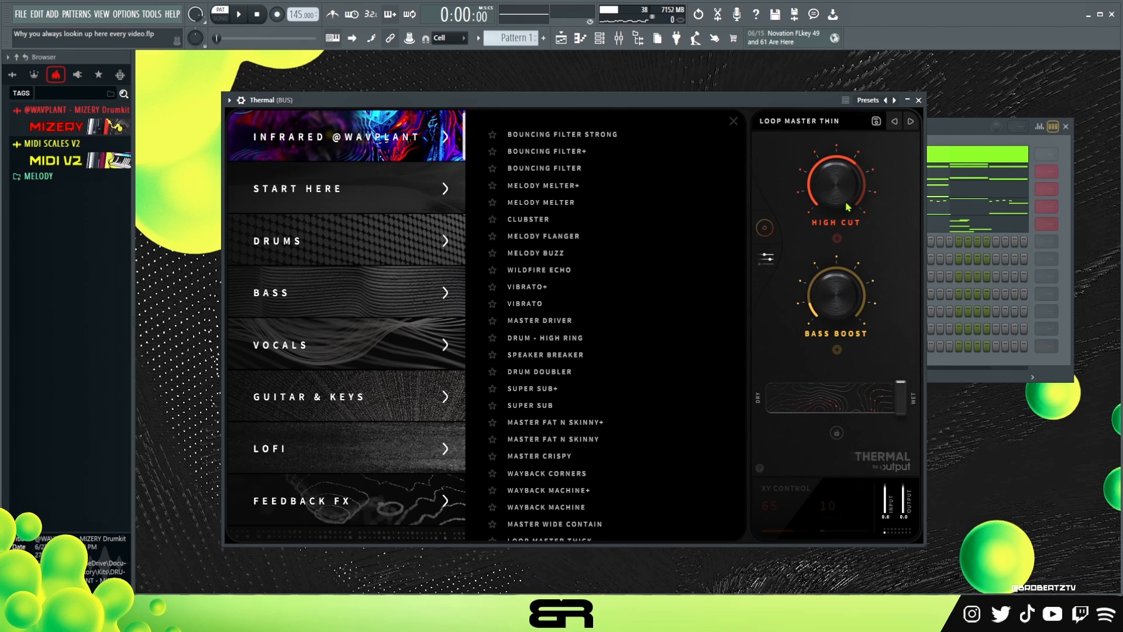
{"action": "left_click_drag", "start_coordinate": [763, 105], "coordinate": [837, 92]}
{"action": "key", "text": "space"}
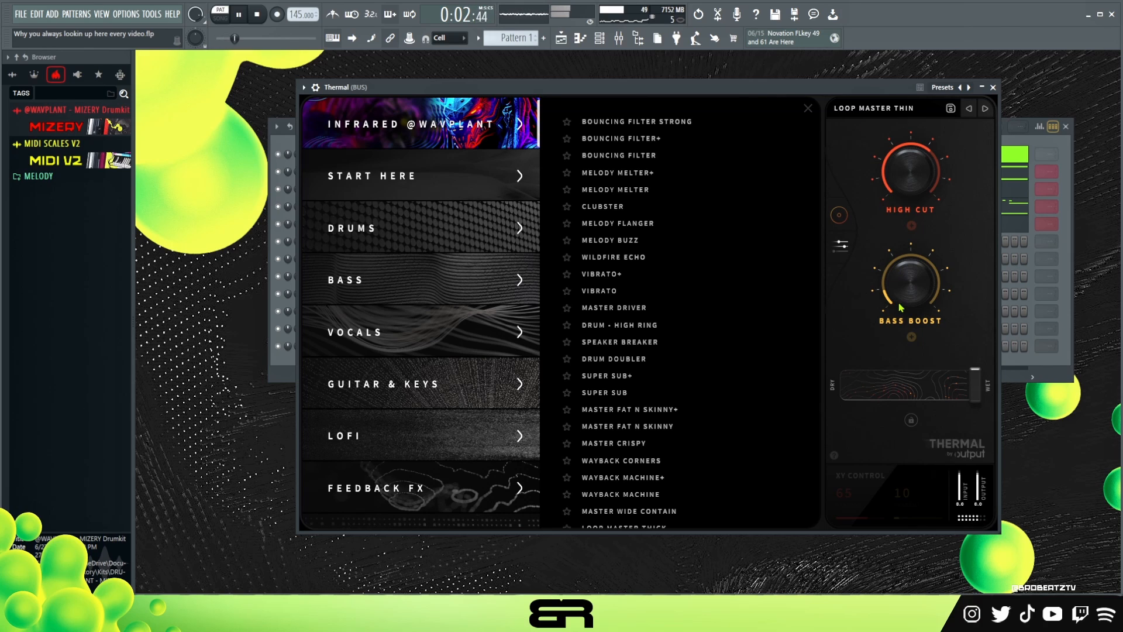
Audition Thermal with Bass Boost at 100%, High Cut at 56%, and Bass Boost at 18%.
{"action": "key", "text": "space"}
{"action": "left_click_drag", "start_coordinate": [905, 297], "coordinate": [932, 187]}
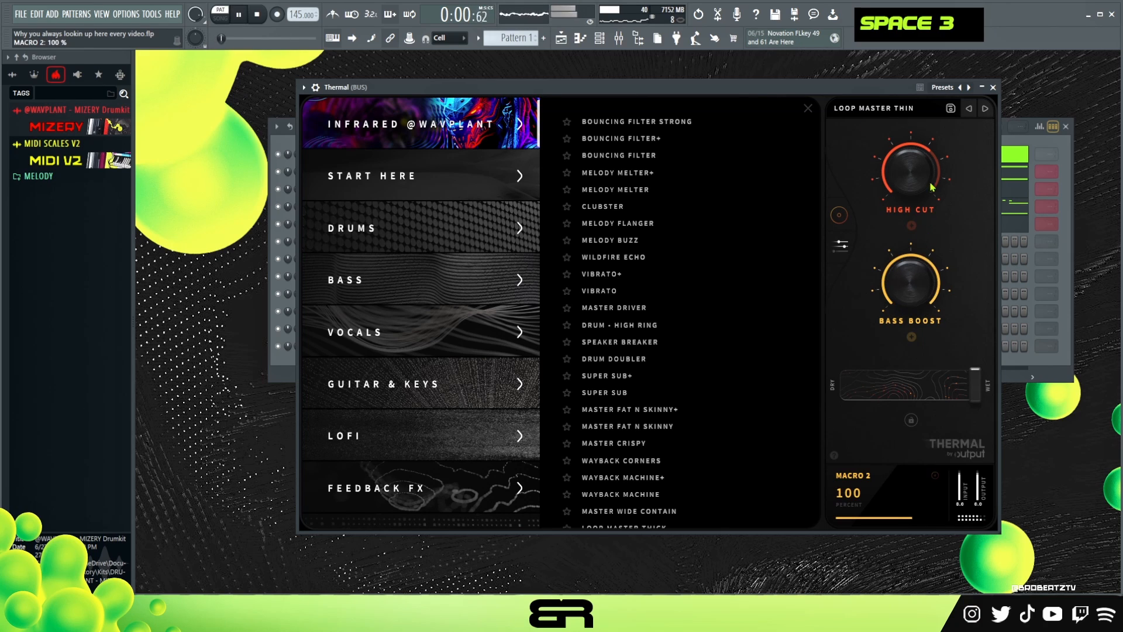
{"action": "left_click_drag", "start_coordinate": [924, 281], "coordinate": [924, 409]}
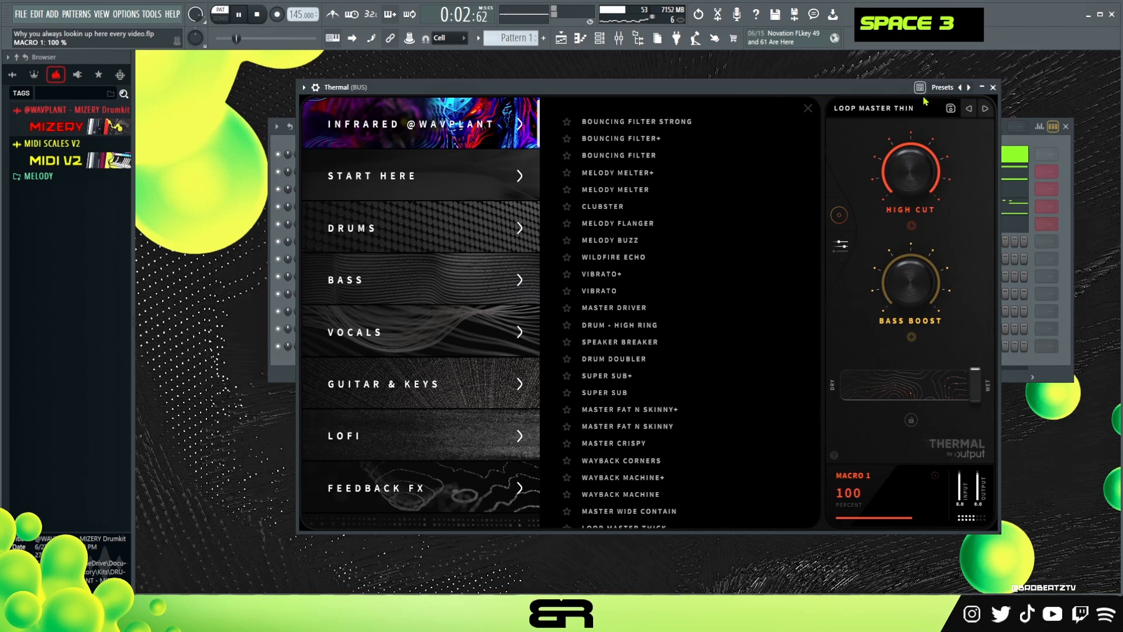
{"action": "left_click_drag", "start_coordinate": [926, 174], "coordinate": [920, 136]}
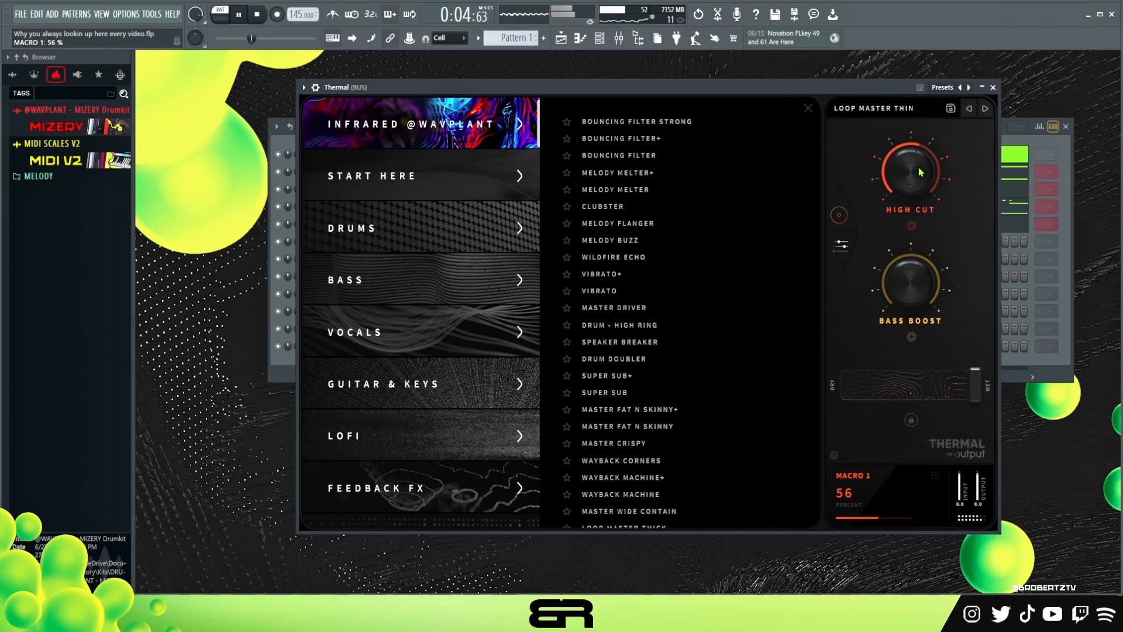
{"action": "left_click_drag", "start_coordinate": [912, 281], "coordinate": [908, 276]}
{"action": "key", "text": "space"}
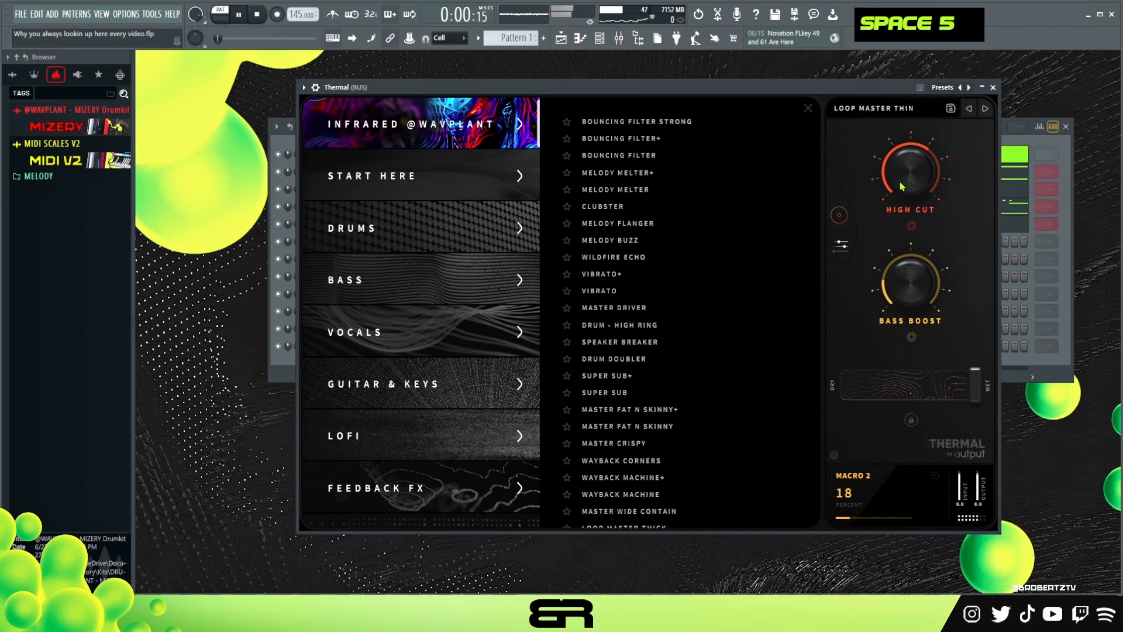
Set Thermal's Bass Boost to 10% and High Cut to 71%, stop playback, and close the effect.
{"action": "left_click_drag", "start_coordinate": [908, 183], "coordinate": [910, 178]}
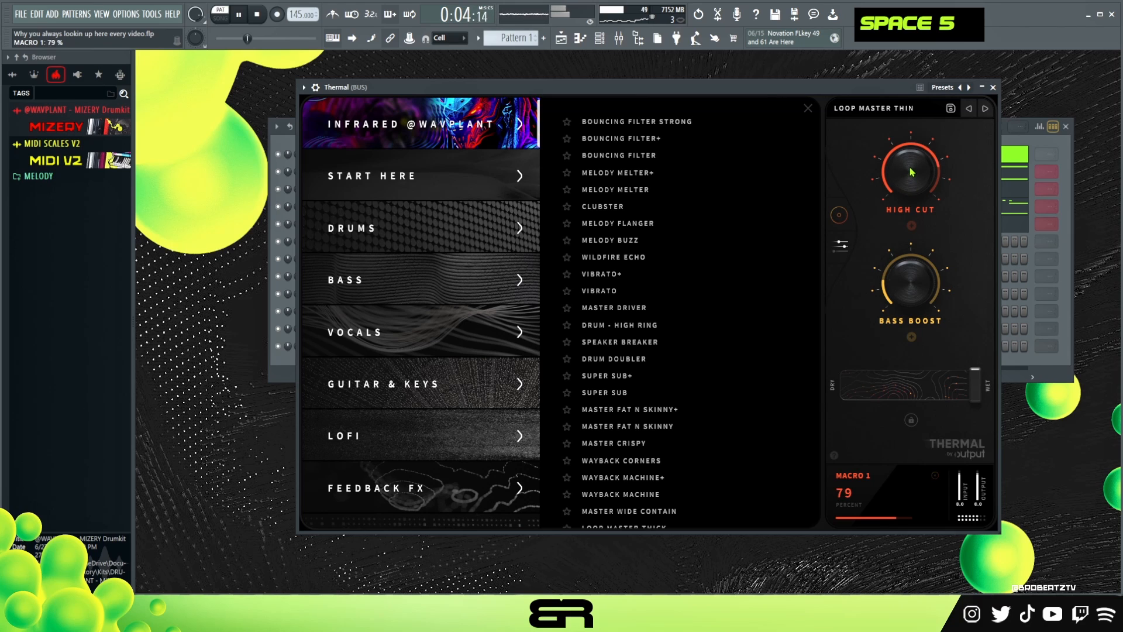
{"action": "double_click", "coordinate": [910, 279]}
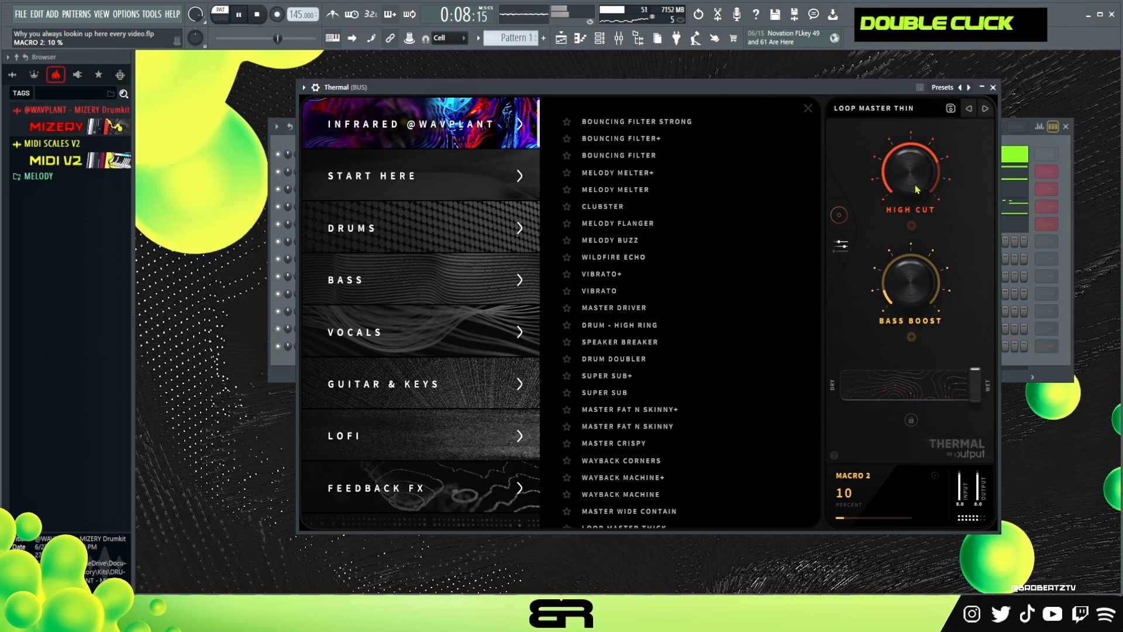
{"action": "key", "text": "space"}
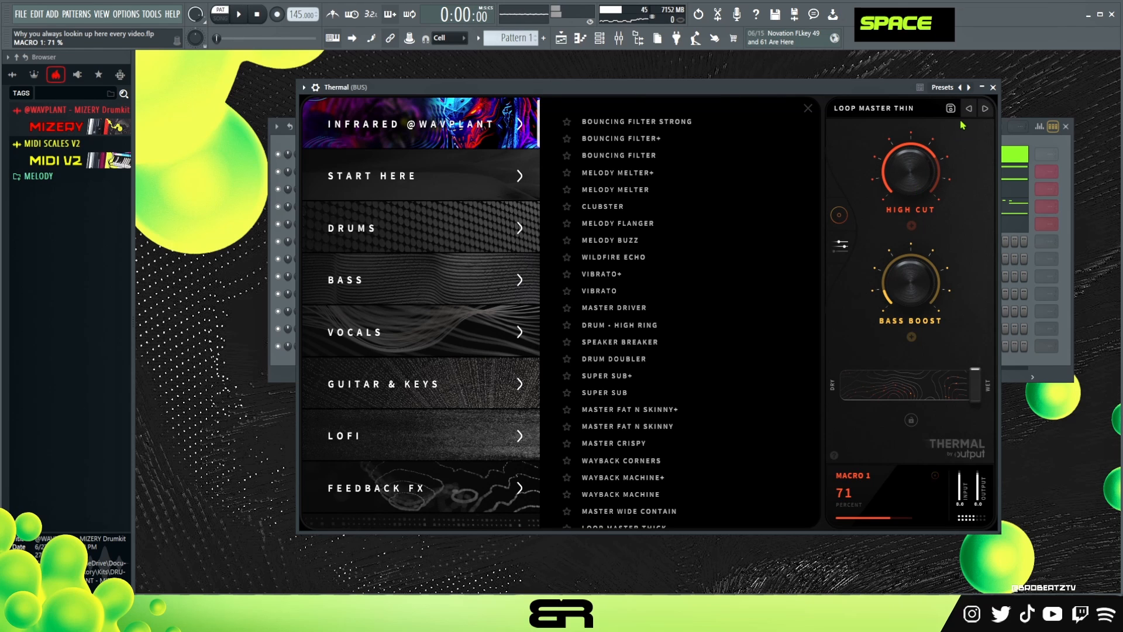
{"action": "left_click", "coordinate": [992, 88]}
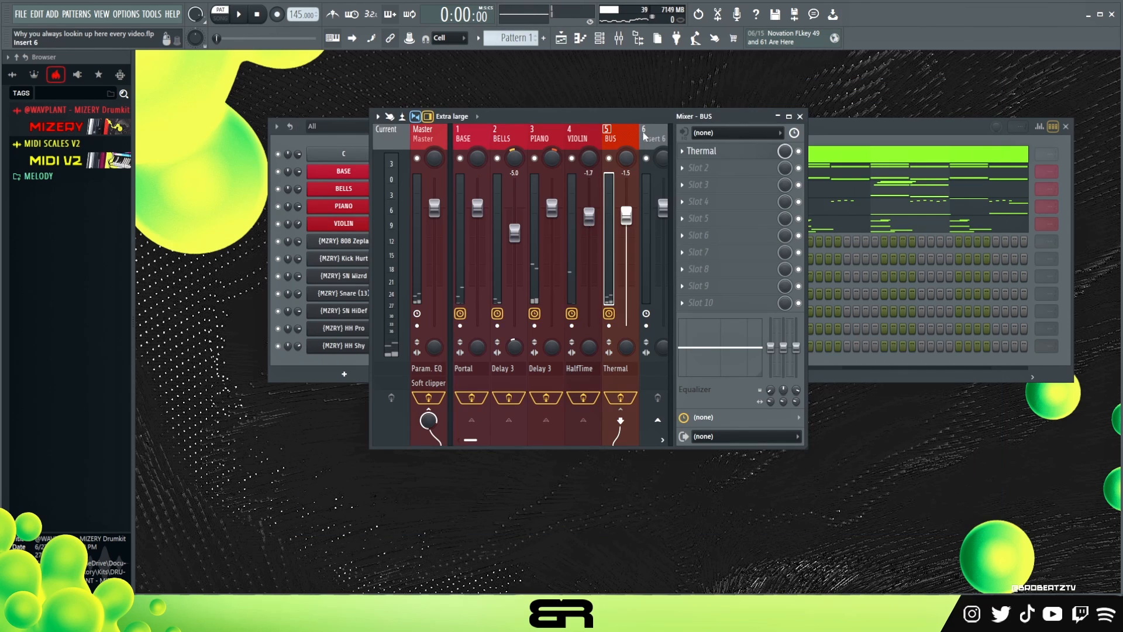
Open the empty (MZRY) 808 Zepla piano roll, and switch to the BASE piano roll to examine its chord notes.
{"action": "left_click_drag", "start_coordinate": [642, 114], "coordinate": [739, 117]}
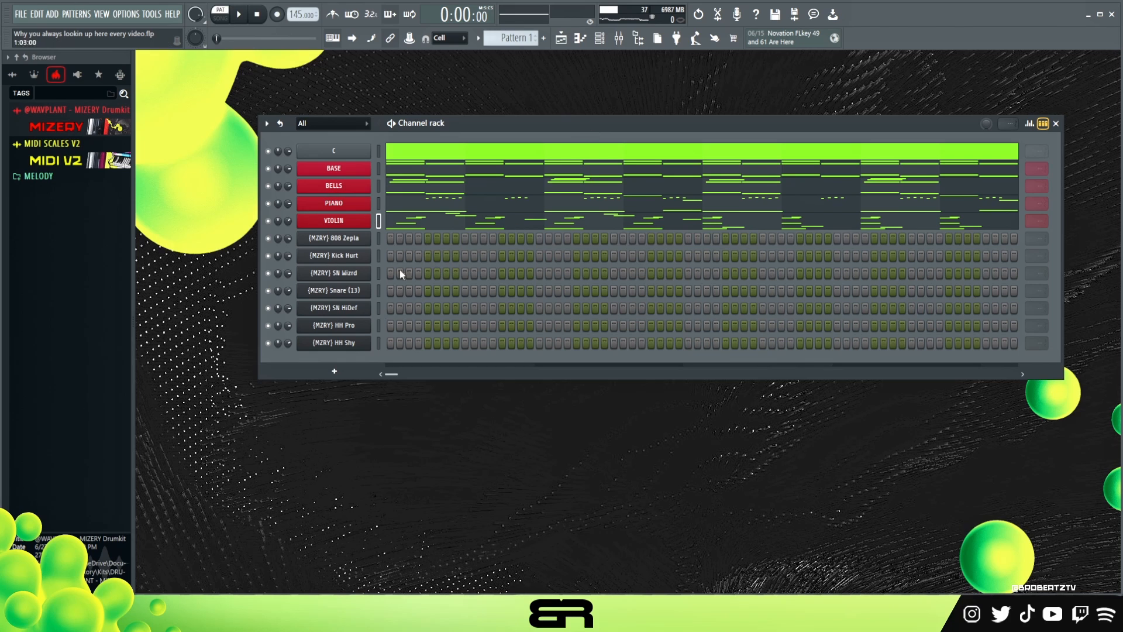
{"action": "right_click", "coordinate": [369, 236]}
{"action": "left_click", "coordinate": [388, 238]}
{"action": "scroll", "coordinate": [304, 283], "scroll_direction": "down", "scroll_amount": 3}
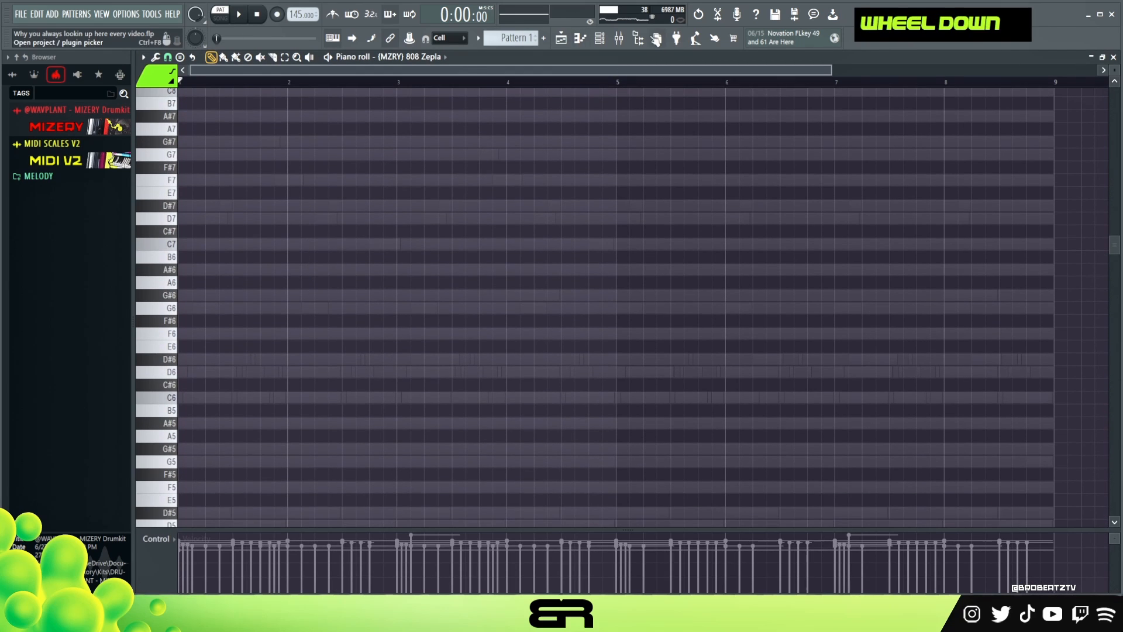
{"action": "left_click", "coordinate": [602, 39]}
{"action": "left_click", "coordinate": [454, 187]}
{"action": "scroll", "coordinate": [387, 220], "scroll_direction": "down", "scroll_amount": 3}
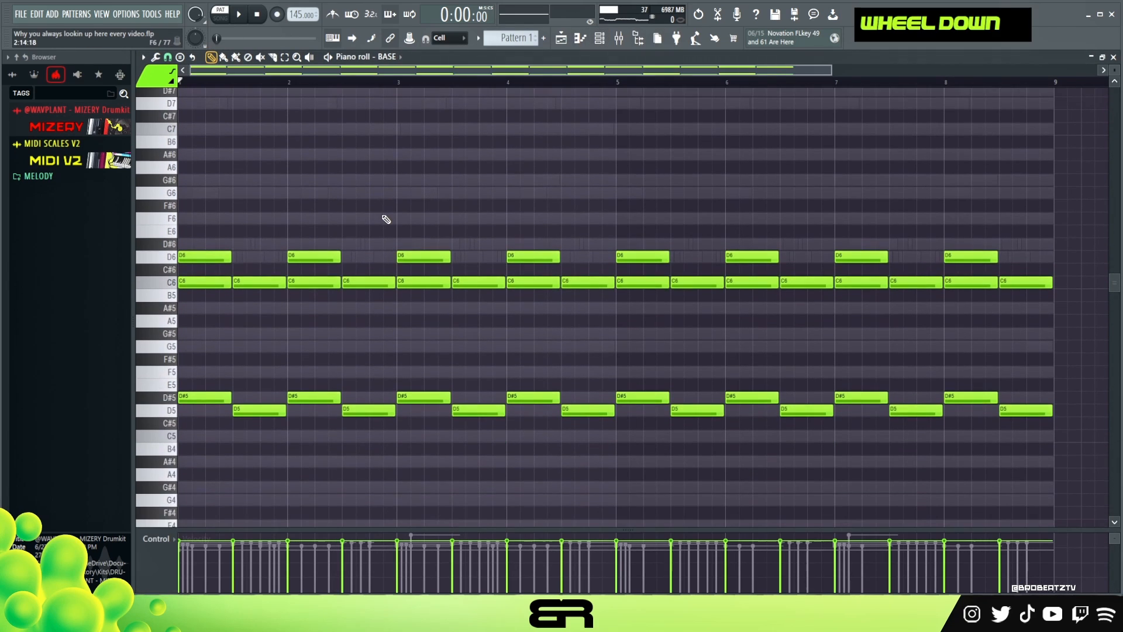
{"action": "scroll", "coordinate": [388, 215], "scroll_direction": "down", "scroll_amount": 1}
Try the first BASE chord's C6 and D6 notes one octave lower, and return them to their original octave.
{"action": "left_click_drag", "start_coordinate": [246, 223], "coordinate": [181, 260]}
{"action": "key", "text": "ctrl+Down"}
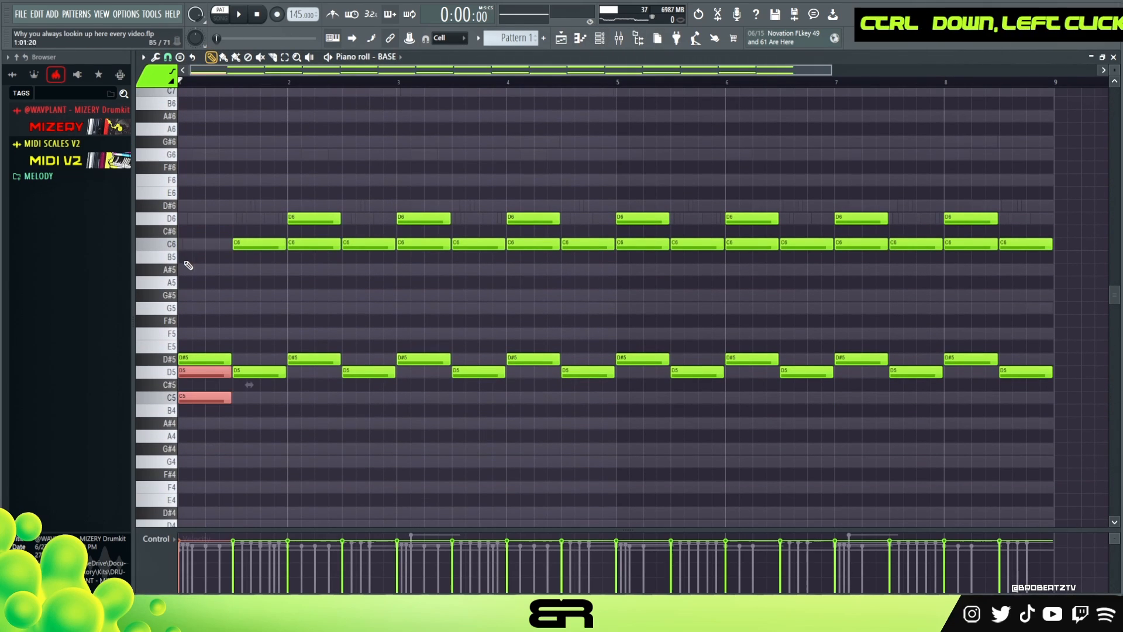
{"action": "key", "text": "ctrl+Up"}
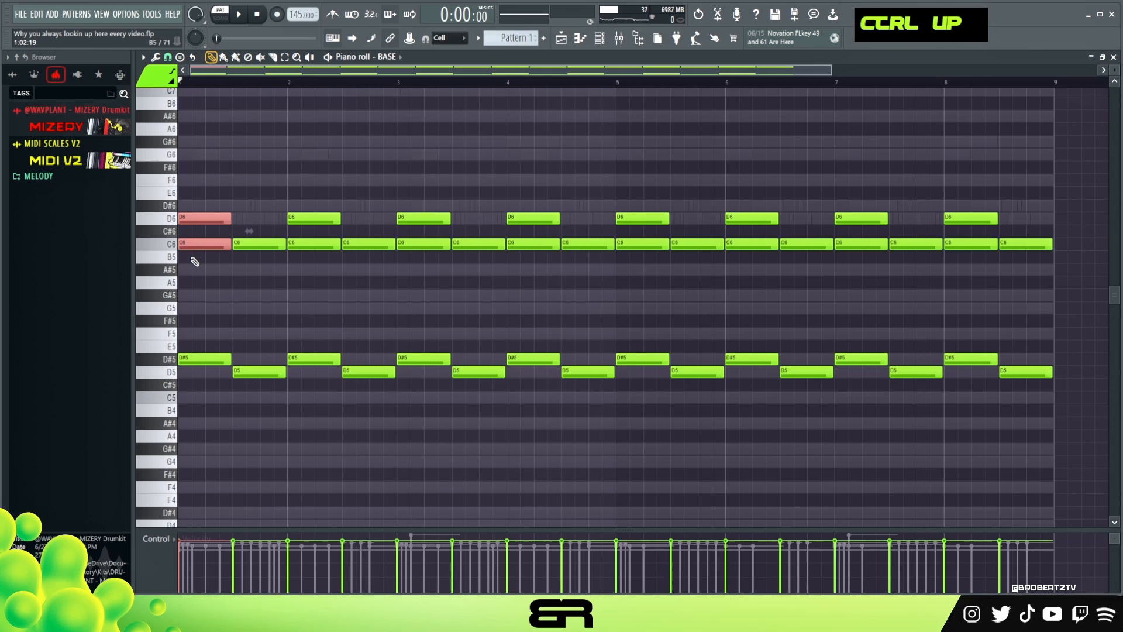
{"action": "key", "text": "ctrl+Down"}
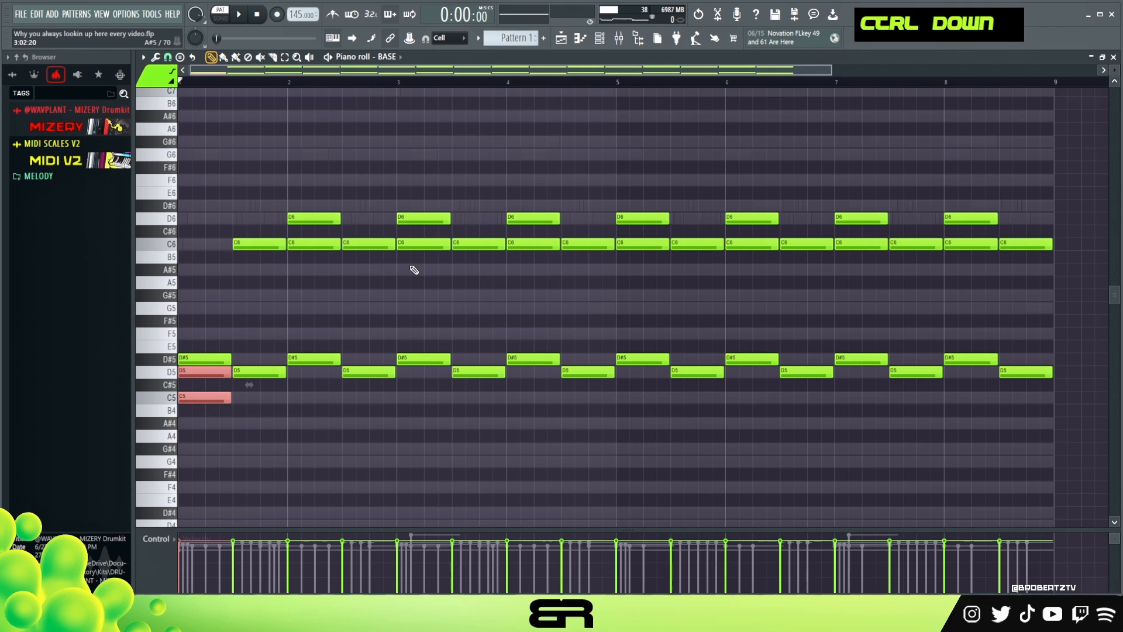
{"action": "key", "text": "ctrl+Up"}
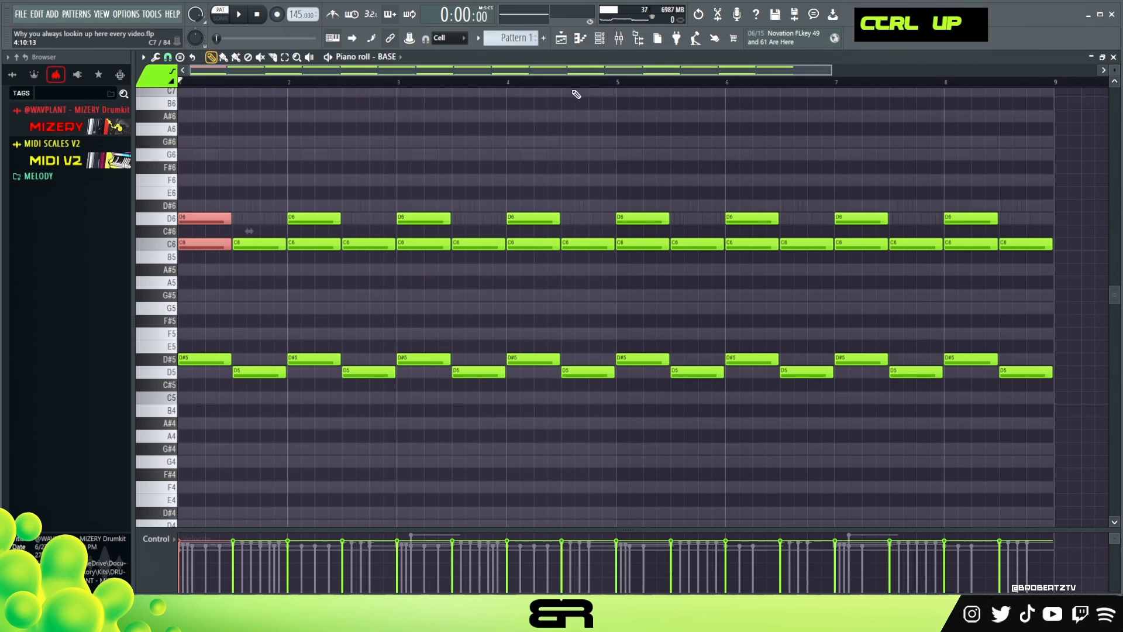
Place a C5 note at the start of bar 1 in the (MZRY) 808 Zepla piano roll and audition it.
{"action": "left_click", "coordinate": [601, 39]}
{"action": "right_click", "coordinate": [351, 241]}
{"action": "left_click", "coordinate": [404, 241]}
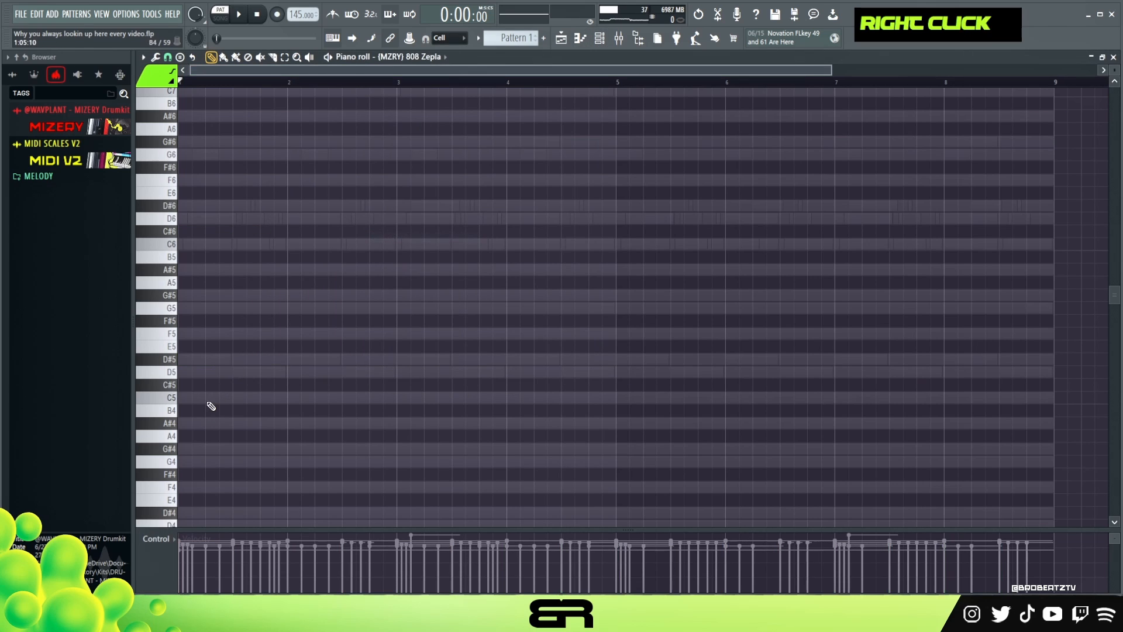
{"action": "left_click", "coordinate": [190, 398]}
{"action": "key", "text": "space"}
{"action": "key", "text": "space"}
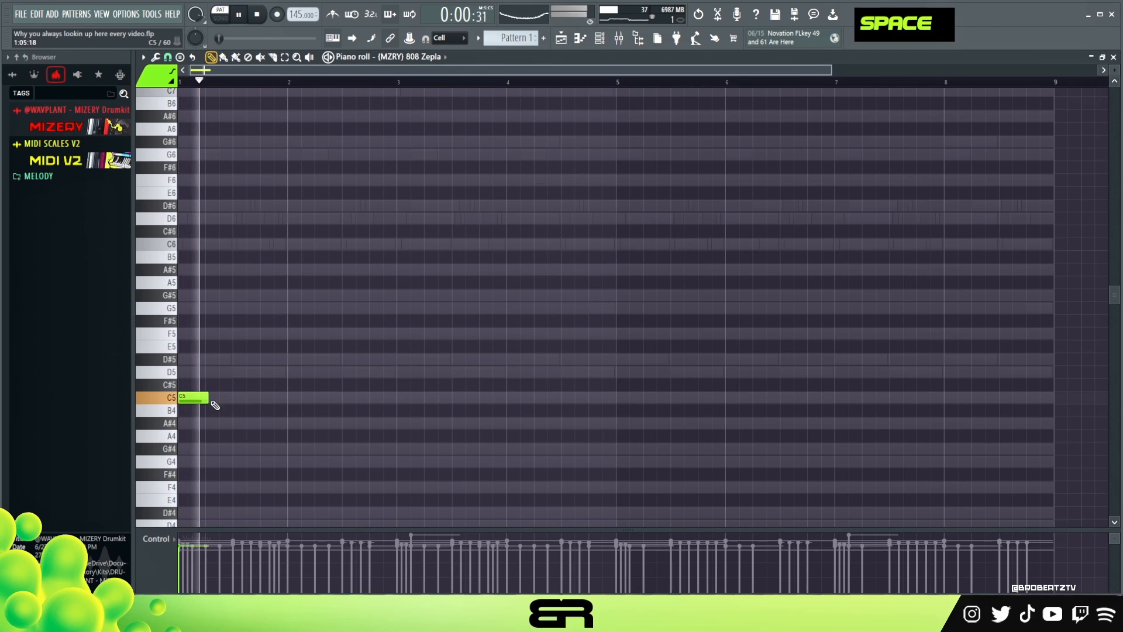
Add a second C5 note at step 7 of bar 1 in the 808 part and audition the pair.
{"action": "key", "text": "space"}
{"action": "key", "text": "space"}
{"action": "key", "text": "space"}
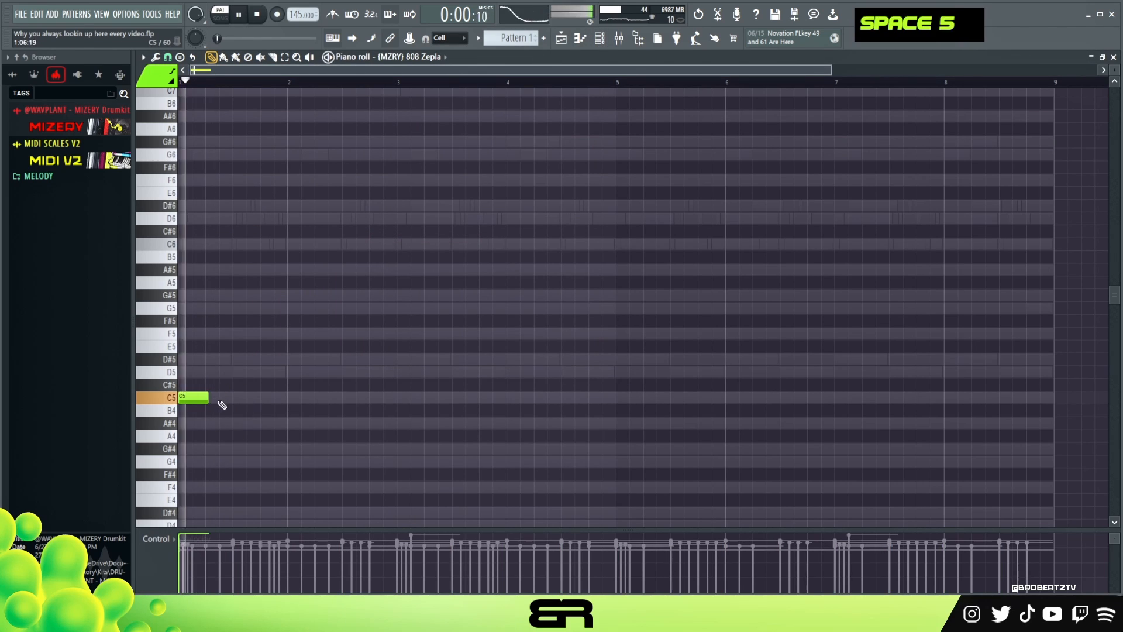
{"action": "left_click", "coordinate": [222, 397]}
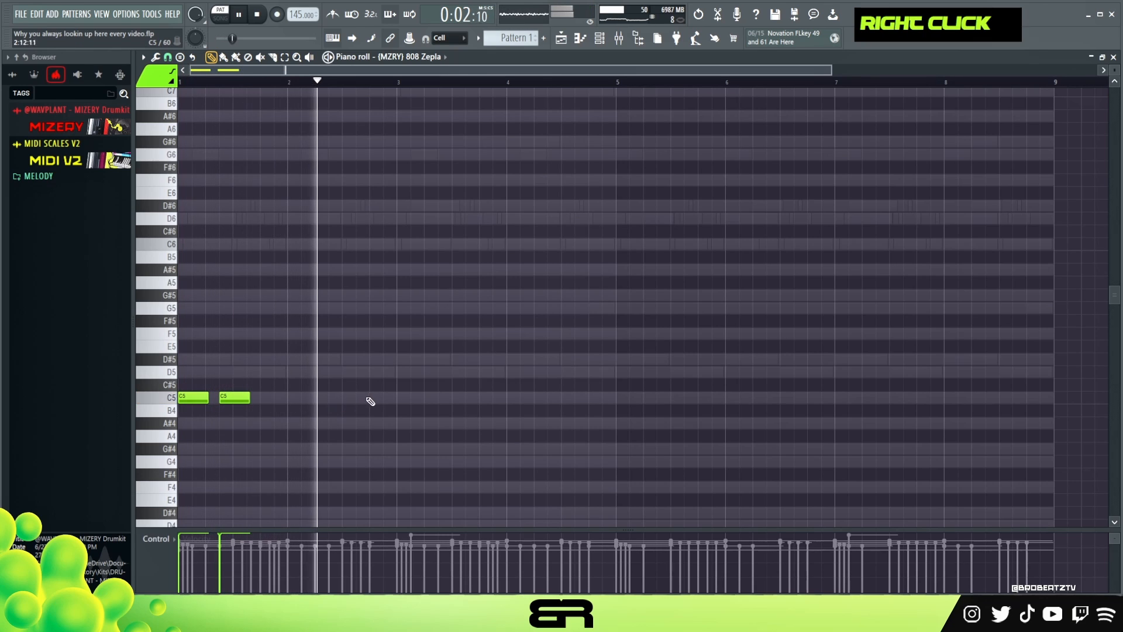
{"action": "key", "text": "space"}
Add a short C6 note at step 15 of bar 2, and duplicate the two-bar 808 phrase into bars 3 and 4.
{"action": "left_click", "coordinate": [384, 400]}
{"action": "left_click", "coordinate": [387, 400], "text": "ctrl"}
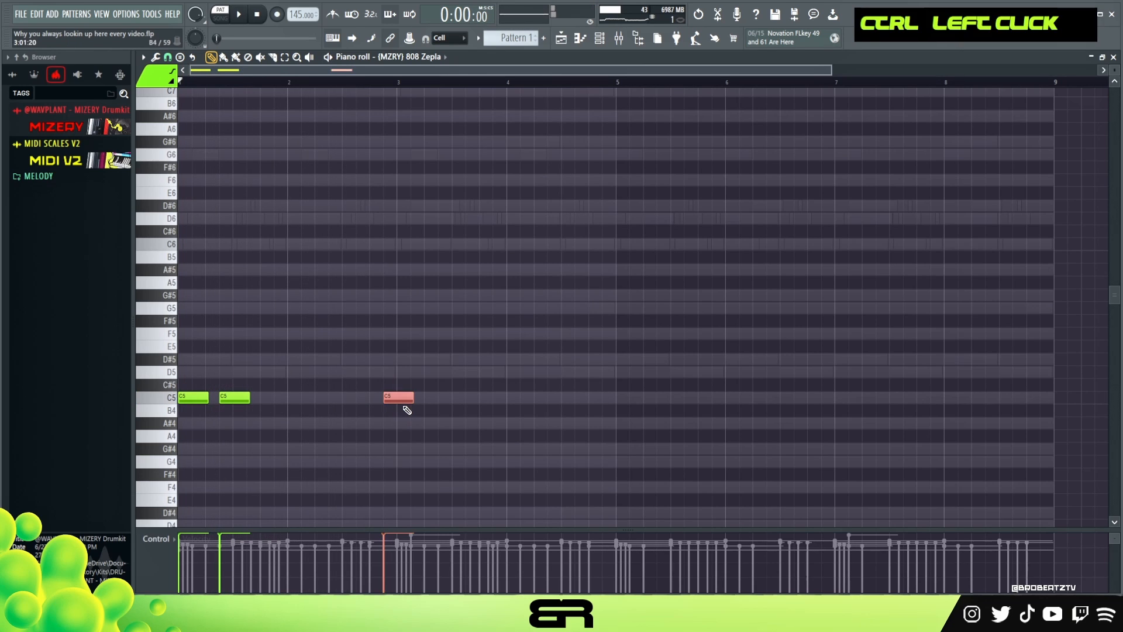
{"action": "key", "text": "ctrl+Up"}
{"action": "left_click_drag", "start_coordinate": [450, 202], "coordinate": [224, 398], "text": "ctrl"}
{"action": "left_click", "coordinate": [447, 343]}
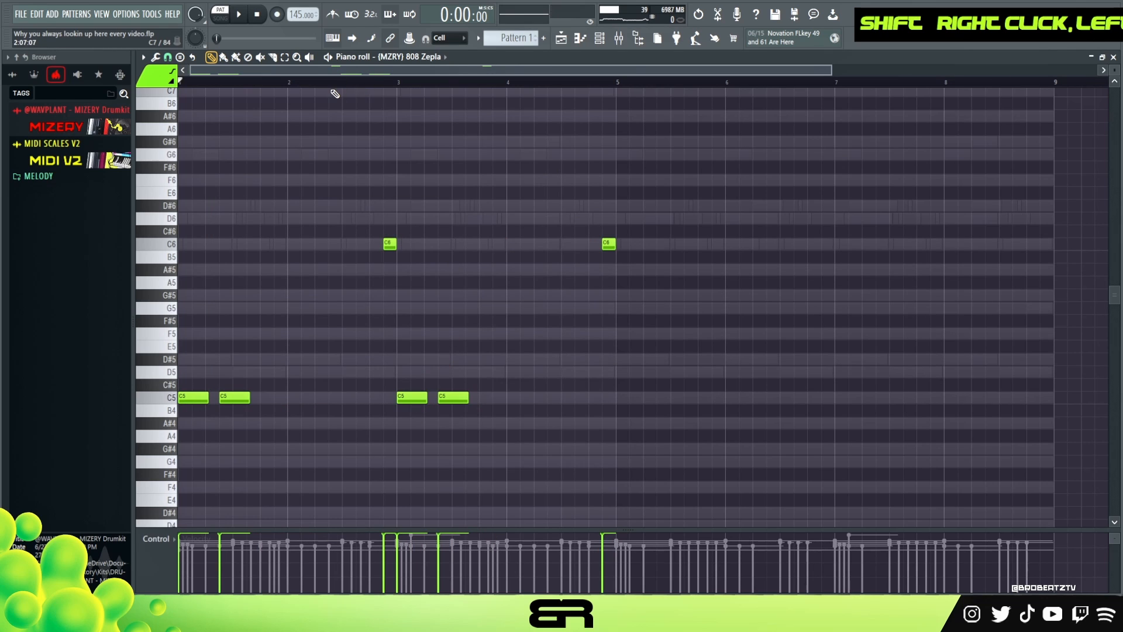
Replace the C6 note at the end of bar 4 with a shortened G#5 note at step 9 of bar 4, and audition it.
{"action": "key", "text": "space"}
{"action": "left_click", "coordinate": [576, 295]}
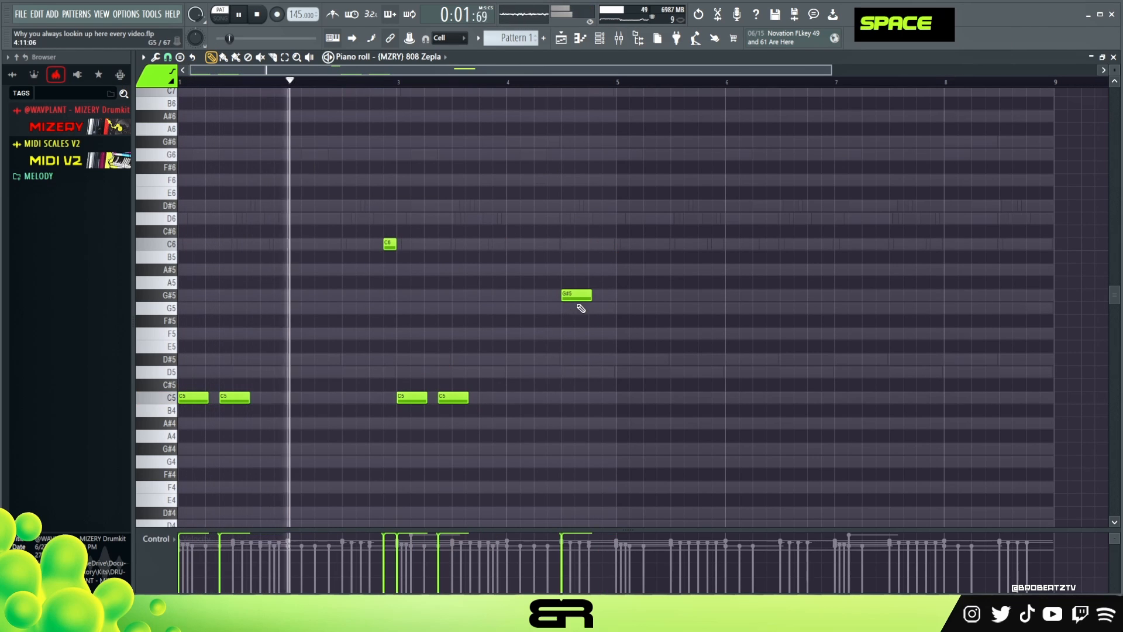
{"action": "left_click_drag", "start_coordinate": [591, 295], "coordinate": [578, 295]}
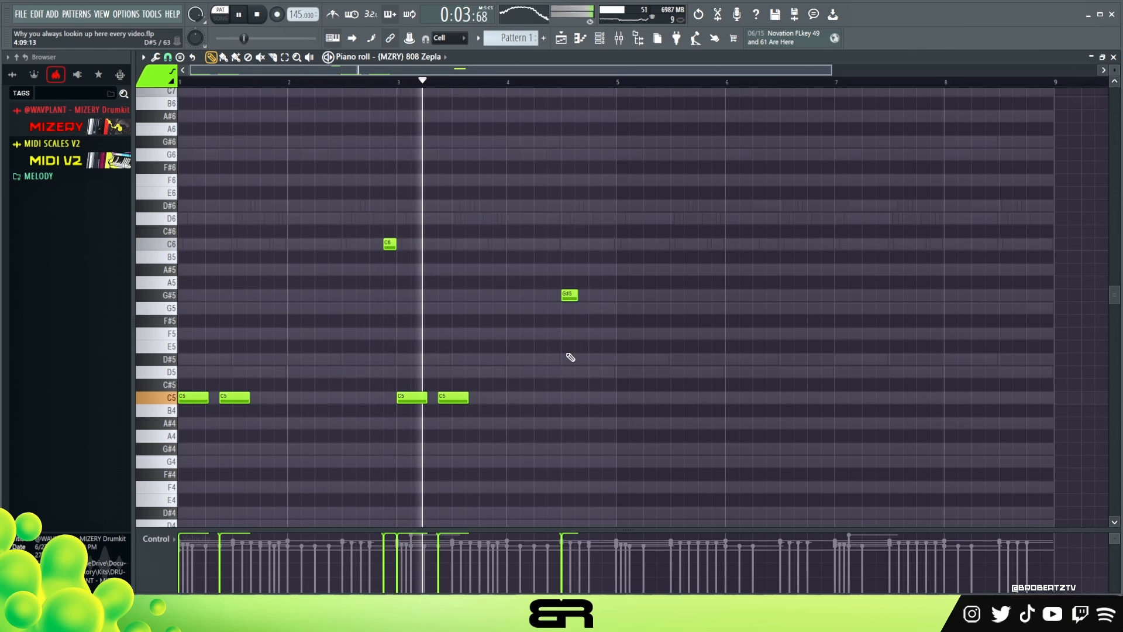
{"action": "key", "text": "space"}
Add a short C5 note at step 13 of bar 3, replace the other C5 notes with equally short ones, and audition the result.
{"action": "left_click", "coordinate": [484, 398]}
{"action": "key", "text": "space"}
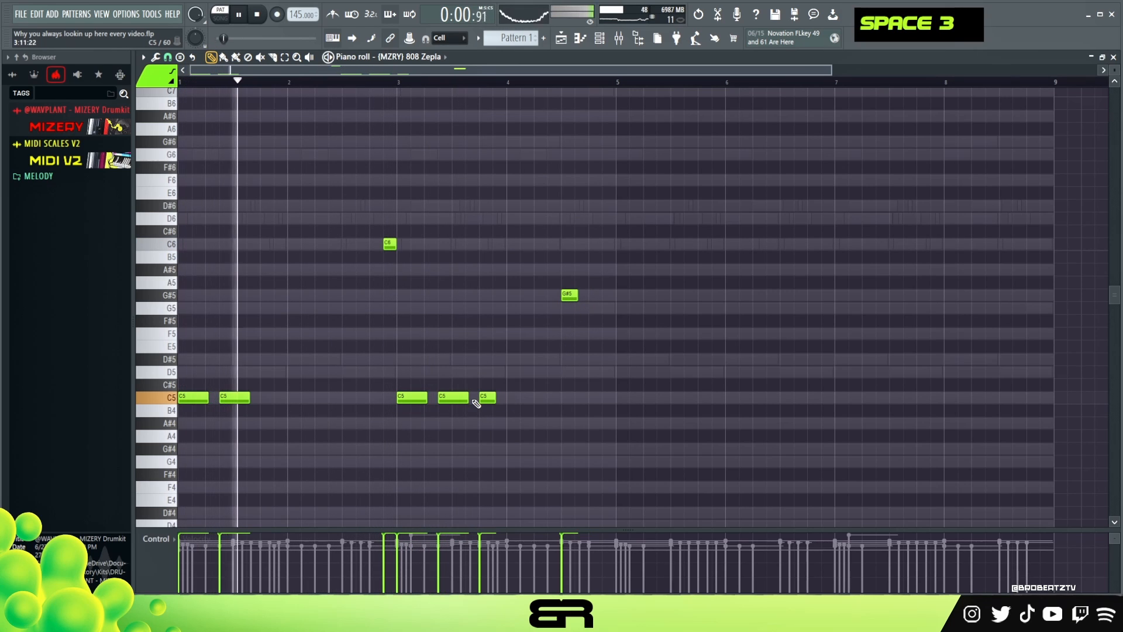
{"action": "right_click", "coordinate": [445, 400]}
{"action": "left_click", "coordinate": [444, 400]}
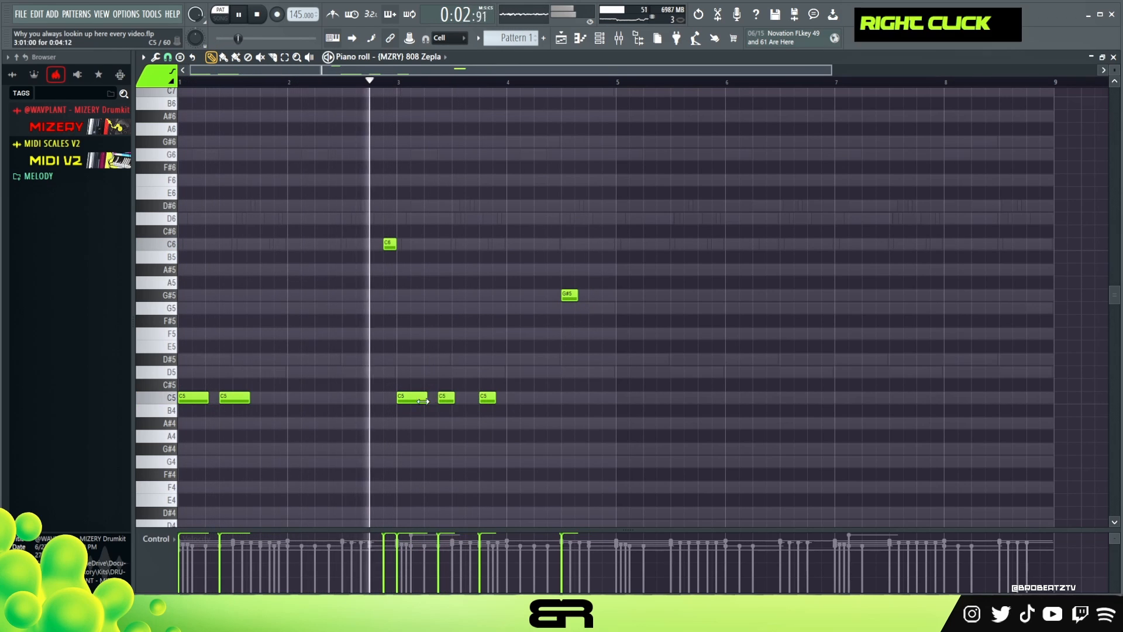
{"action": "right_click", "coordinate": [404, 401]}
{"action": "left_click", "coordinate": [403, 401]}
{"action": "right_click", "coordinate": [227, 402]}
{"action": "left_click", "coordinate": [226, 403]}
{"action": "right_click", "coordinate": [193, 402]}
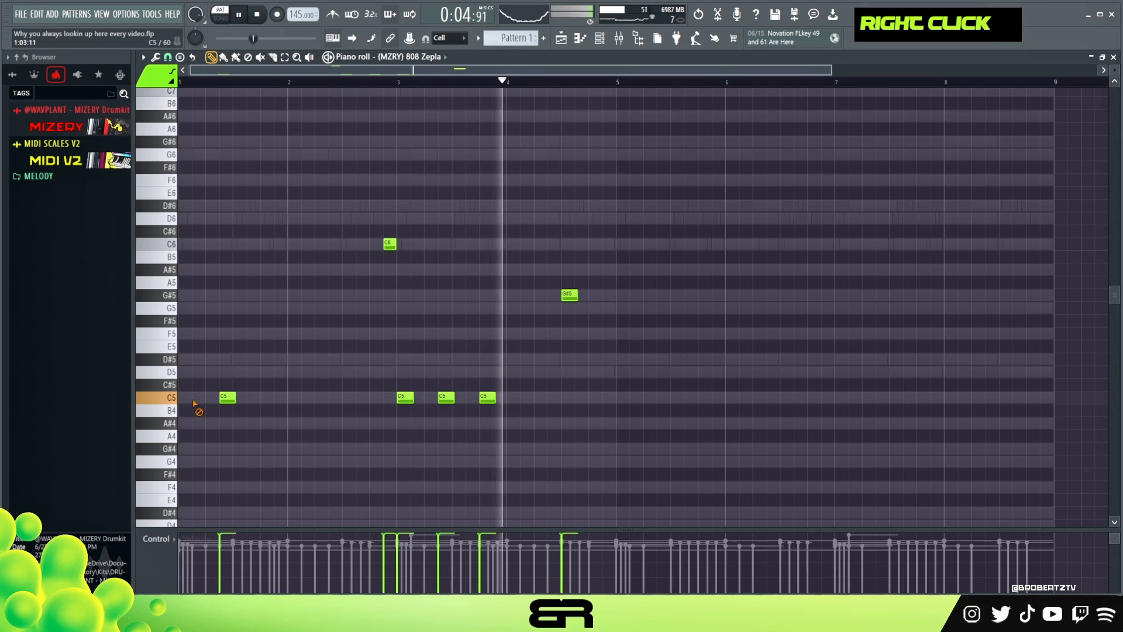
{"action": "left_click", "coordinate": [184, 400]}
{"action": "key", "text": "space"}
{"action": "key", "text": "space"}
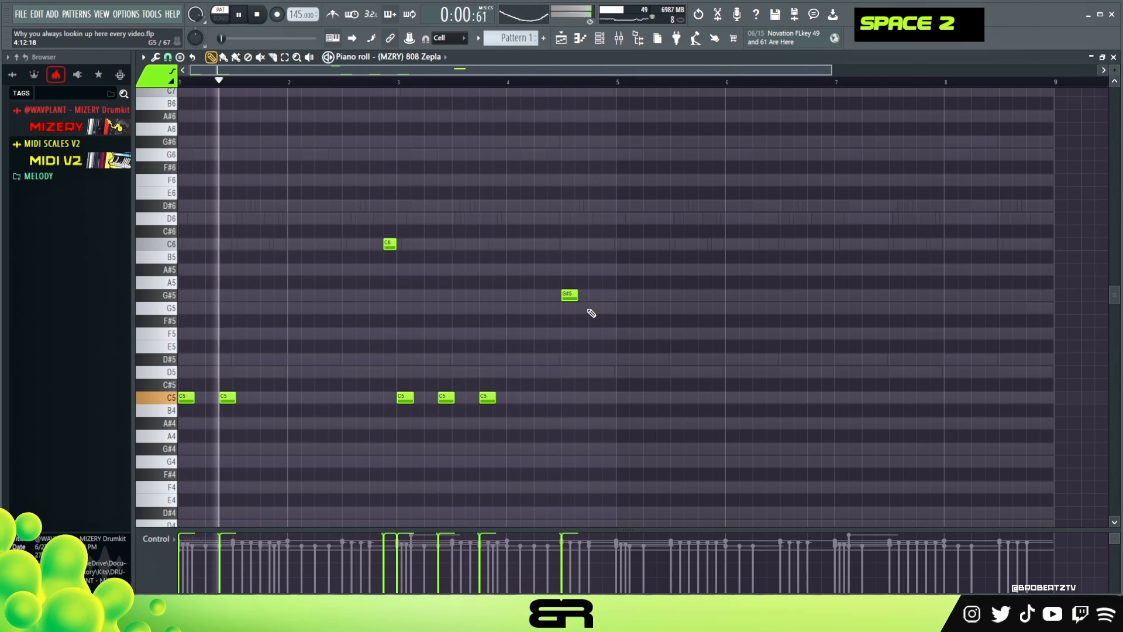
Add a G5 note at step 13 of bar 4, and duplicate the four-bar 808 phrase into bars 5 to 8.
{"action": "left_click", "coordinate": [588, 309]}
{"action": "key", "text": "ctrl+a"}
{"action": "mouse_move", "coordinate": [188, 400]}
{"action": "left_mouse_down", "text": "shift"}
{"action": "mouse_move", "coordinate": [652, 409]}
{"action": "mouse_move", "coordinate": [626, 412]}
{"action": "left_mouse_up", "text": "shift"}
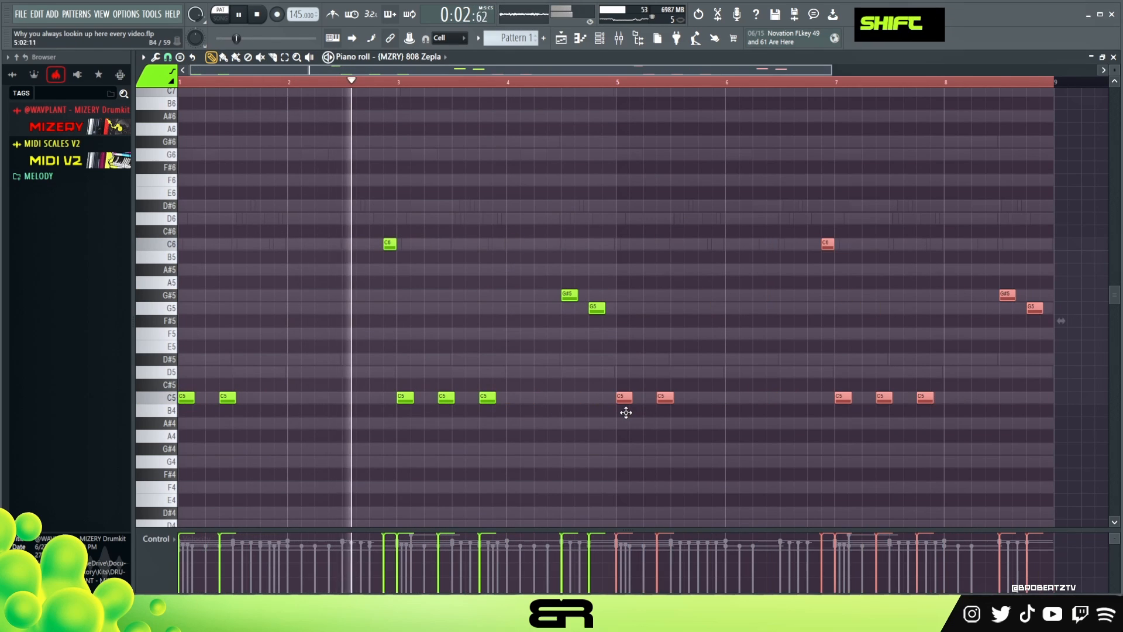
{"action": "right_click", "coordinate": [640, 416]}
Add C5 notes at step 15 of bar 5 and step 5 of bar 6, and delete the C6 note at the end of bar 6.
{"action": "left_click", "coordinate": [718, 400]}
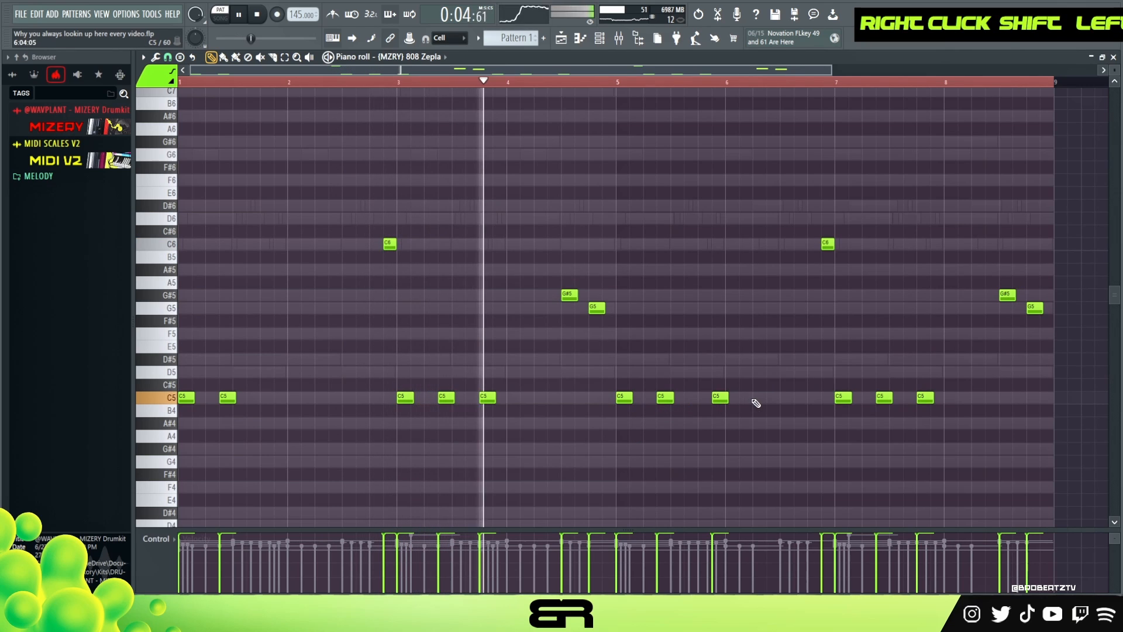
{"action": "left_click", "coordinate": [754, 400]}
{"action": "right_click", "coordinate": [753, 441]}
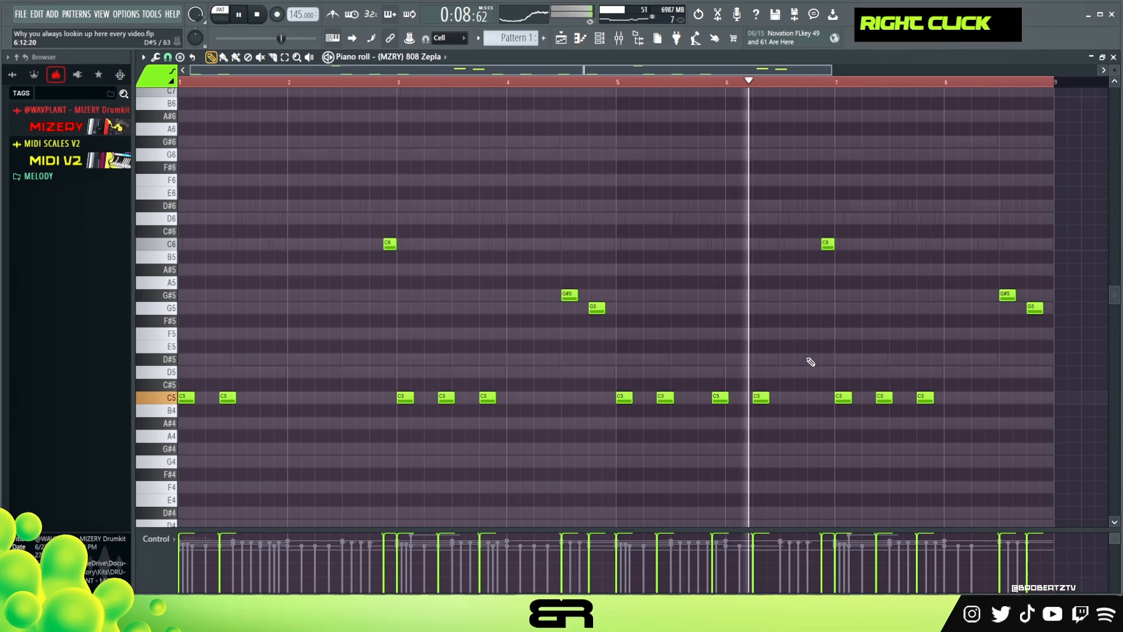
{"action": "right_click", "coordinate": [828, 243]}
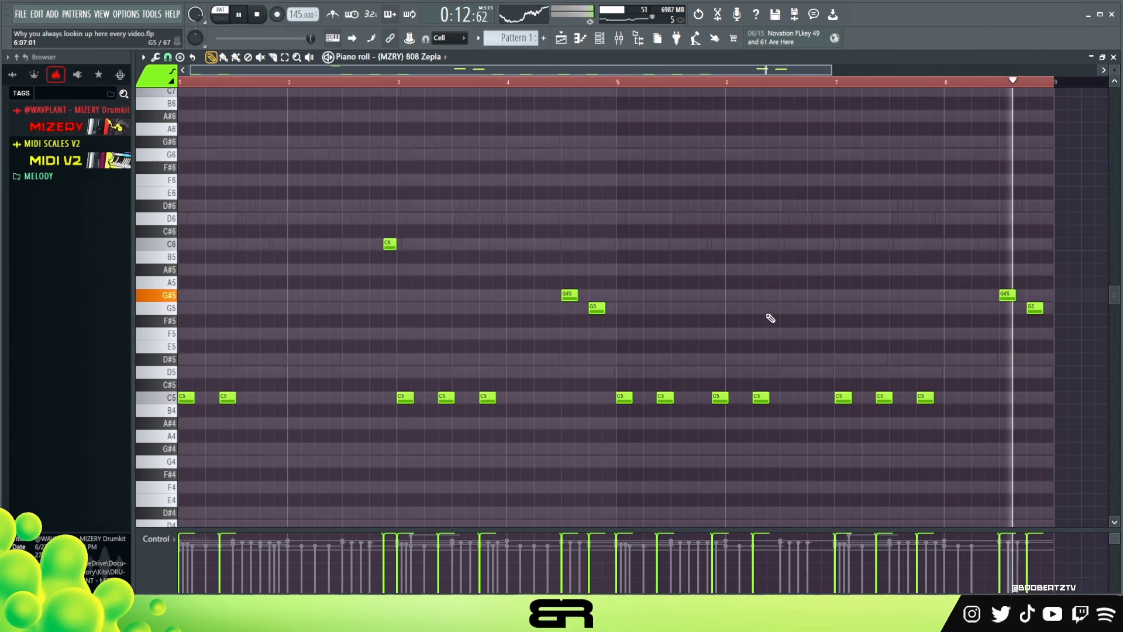
{"action": "key", "text": "space"}
Copy the (MZRY) 808 Zepla notes and paste them into the (MZRY) Kick Hurt channel.
{"action": "left_click", "coordinate": [599, 37]}
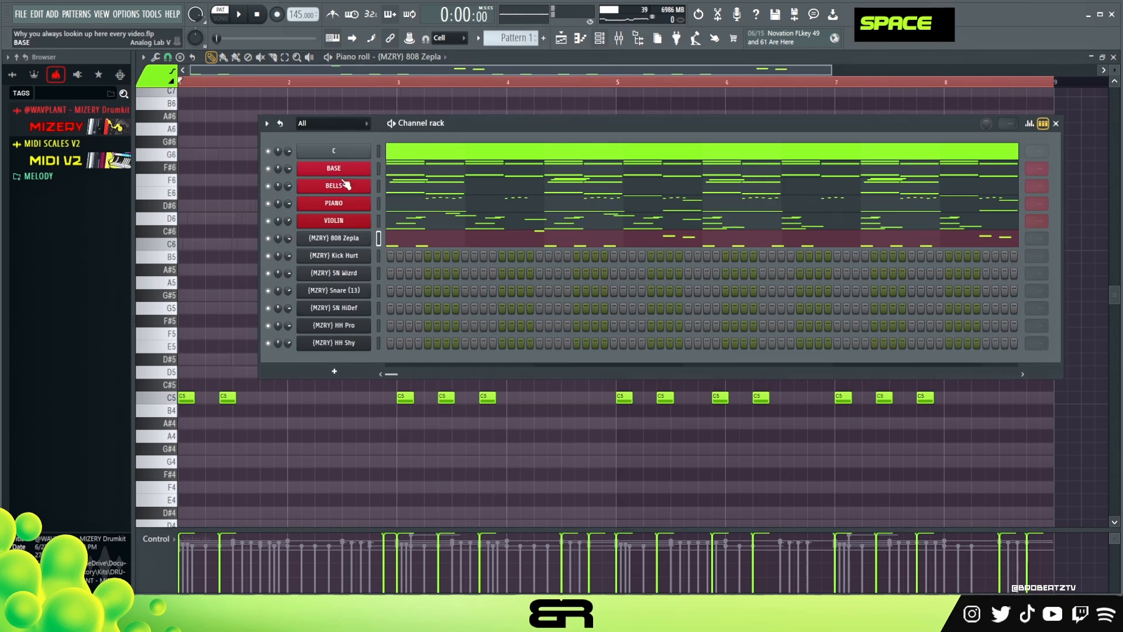
{"action": "right_click", "coordinate": [352, 243]}
{"action": "left_click", "coordinate": [495, 249]}
{"action": "right_click", "coordinate": [349, 255]}
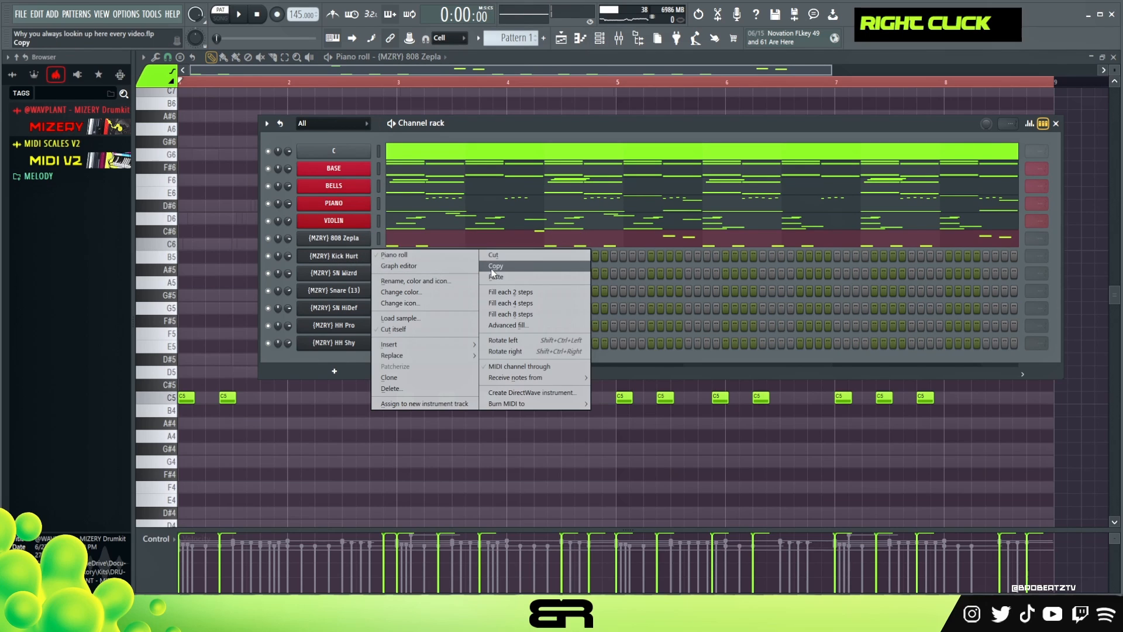
{"action": "left_click", "coordinate": [494, 277]}
Limit all Kick Hurt notes to C5, and duplicate them one semitone lower on B4.
{"action": "double_click", "coordinate": [419, 255]}
{"action": "key", "text": "ctrl+a"}
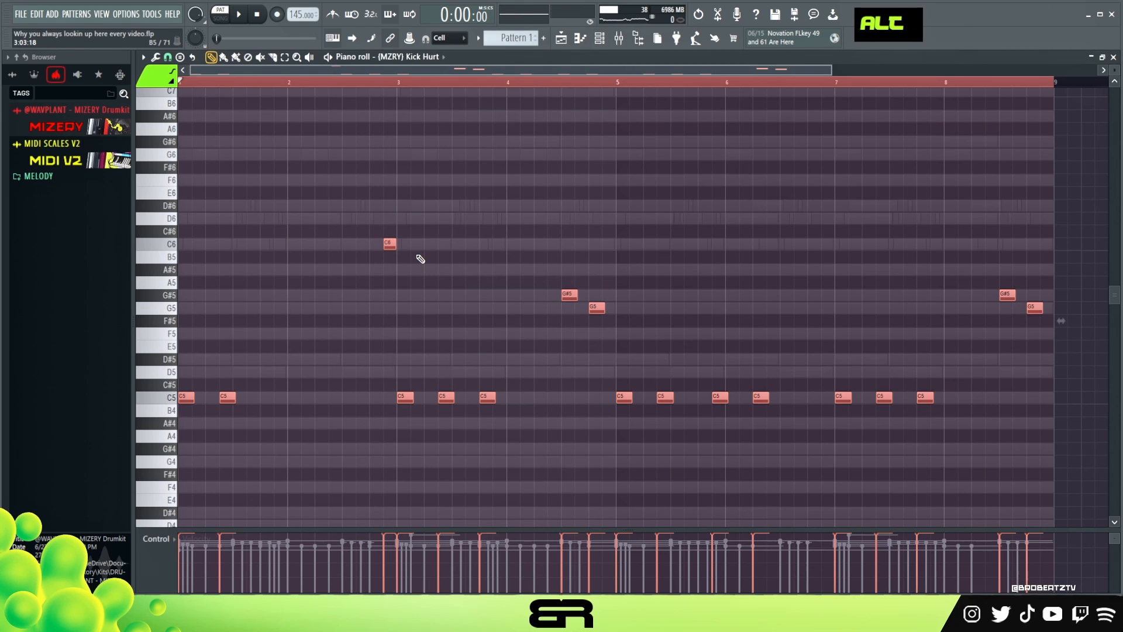
{"action": "key", "text": "alt+k"}
{"action": "key", "text": "Return"}
{"action": "left_click_drag", "start_coordinate": [183, 398], "coordinate": [179, 421], "text": "shift"}
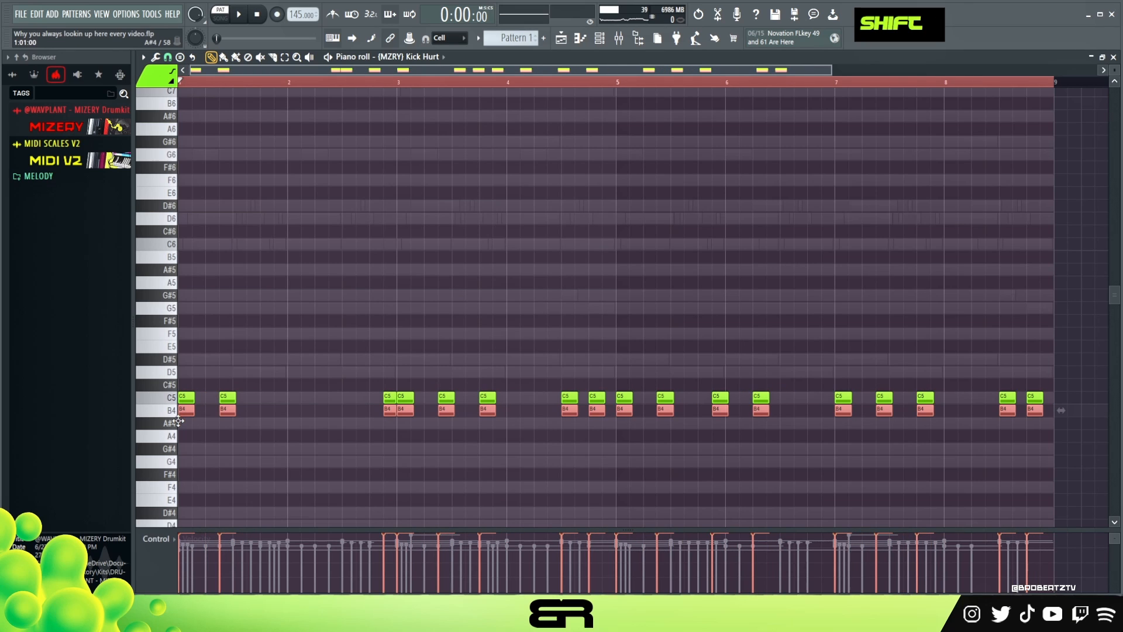
Audition the kick pattern, delete the C5 and B4 kick notes at the end of bar 2, and play it again.
{"action": "key", "text": "space"}
{"action": "key", "text": "space"}
{"action": "key", "text": "space"}
{"action": "right_click", "coordinate": [296, 351]}
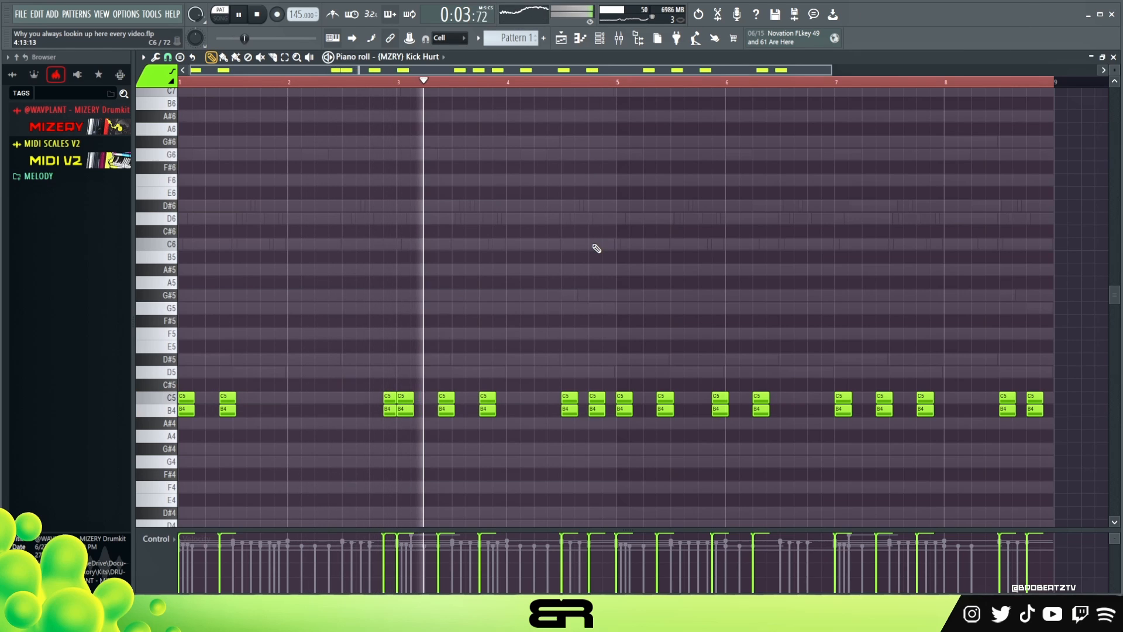
{"action": "key", "text": "space"}
{"action": "right_click", "coordinate": [389, 403]}
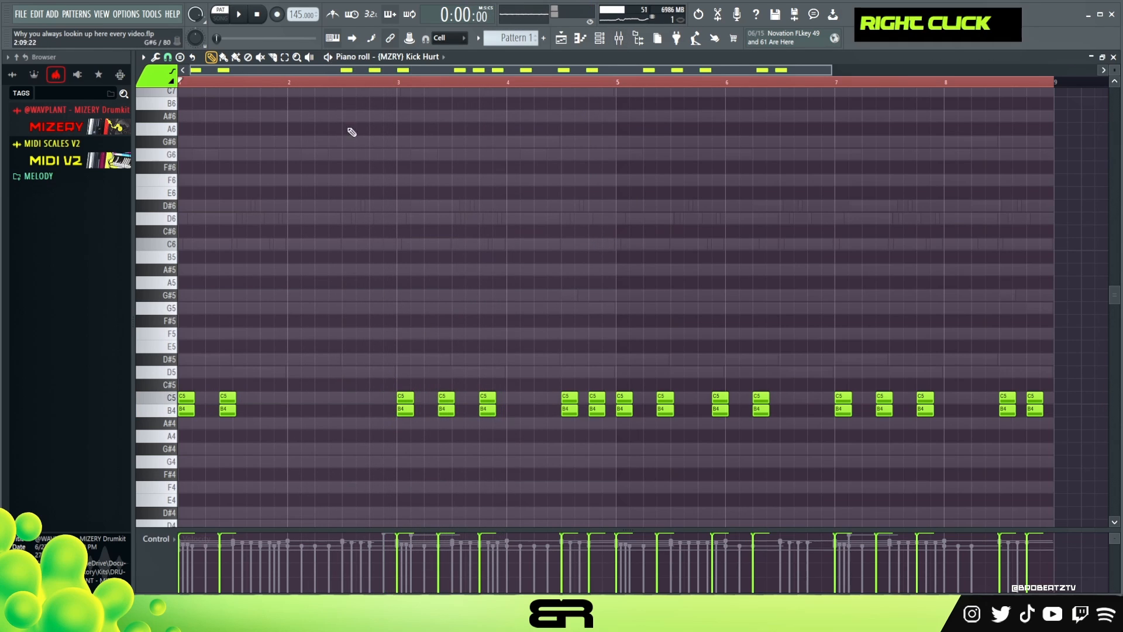
{"action": "key", "text": "space"}
{"action": "key", "text": "space"}
{"action": "key", "text": "space"}
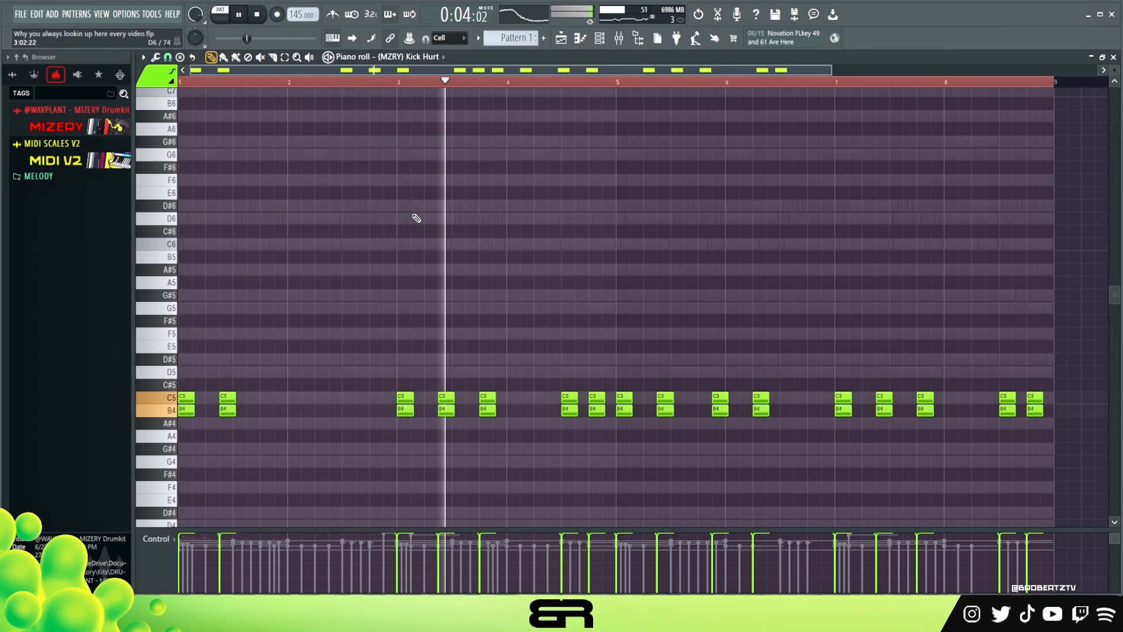
{"action": "key", "text": "space"}
Place (MZRY) SN Wizrd and (MZRY) Snare (13) hits on step 9 of bars 1 to 4 and audition them.
{"action": "left_click", "coordinate": [598, 40]}
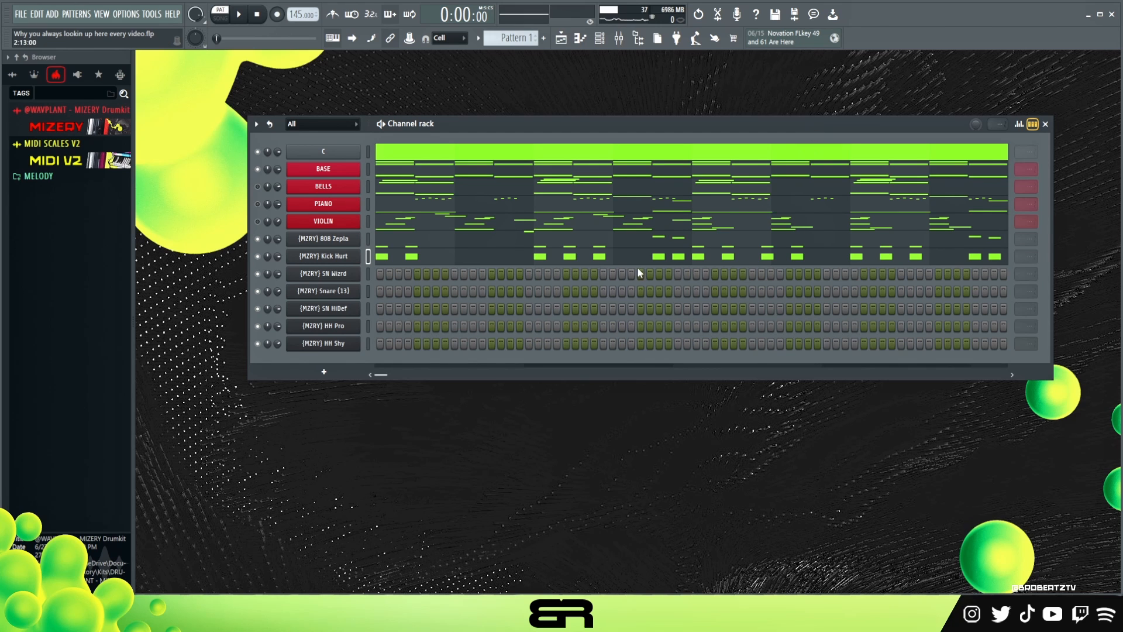
{"action": "left_click", "coordinate": [455, 273]}
{"action": "left_click", "coordinate": [456, 291]}
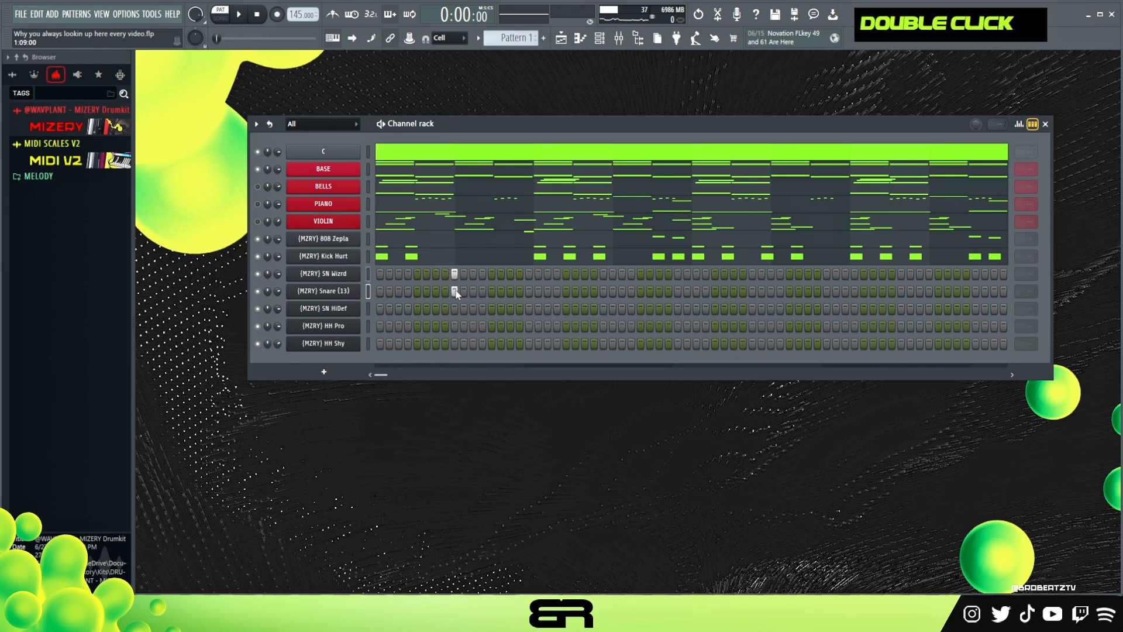
{"action": "key", "text": "space"}
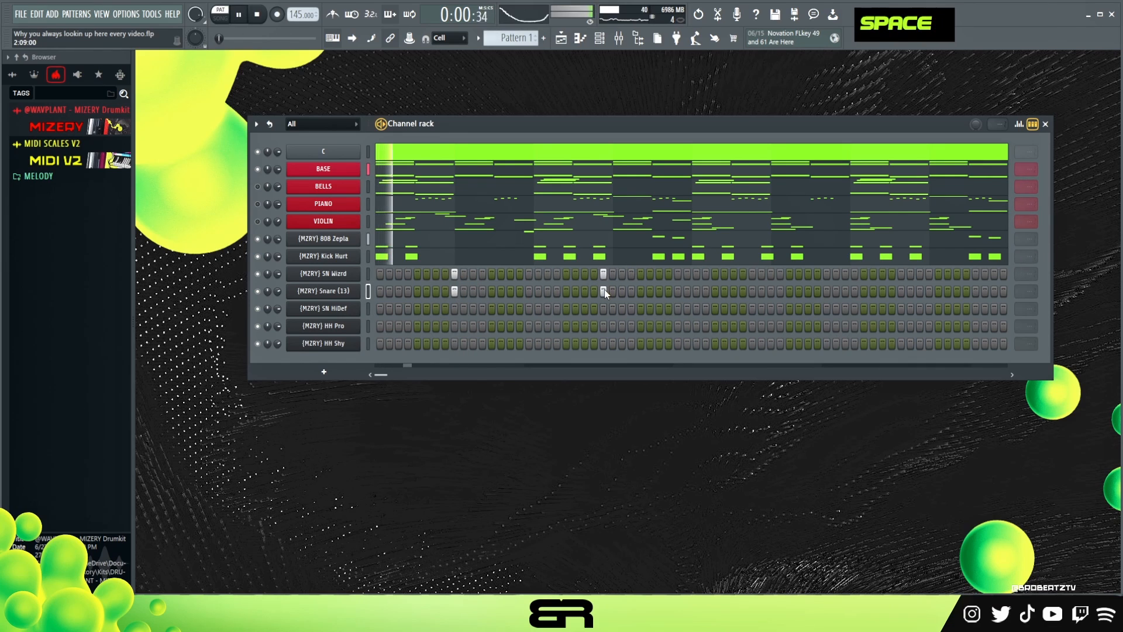
{"action": "left_click", "coordinate": [752, 273]}
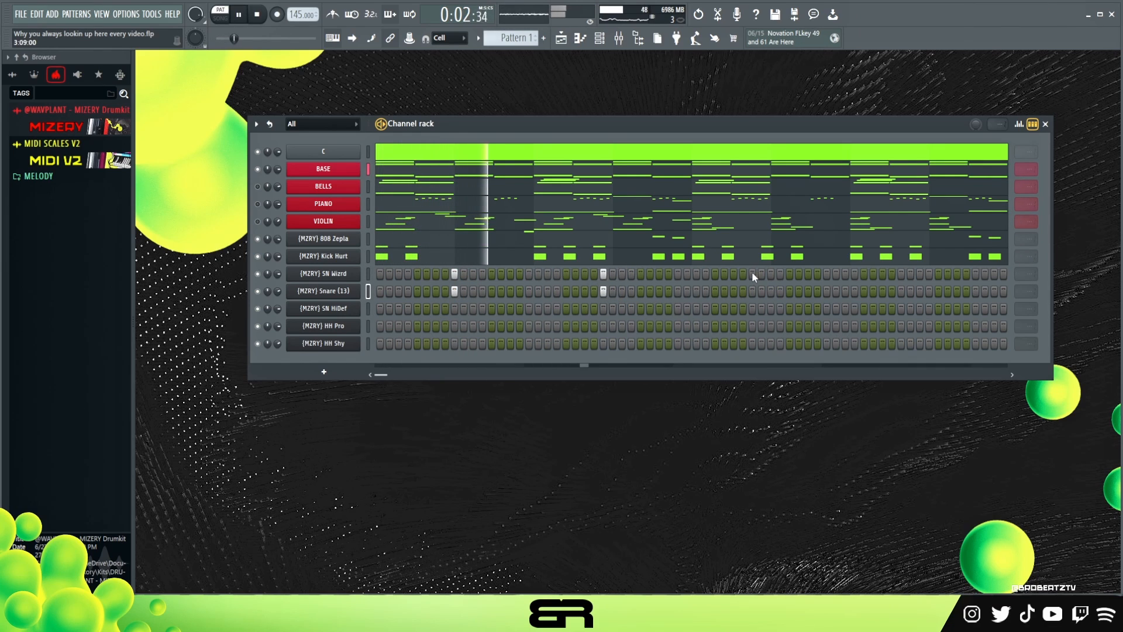
{"action": "left_click", "coordinate": [753, 290]}
{"action": "left_click", "coordinate": [901, 274]}
{"action": "left_click", "coordinate": [901, 291]}
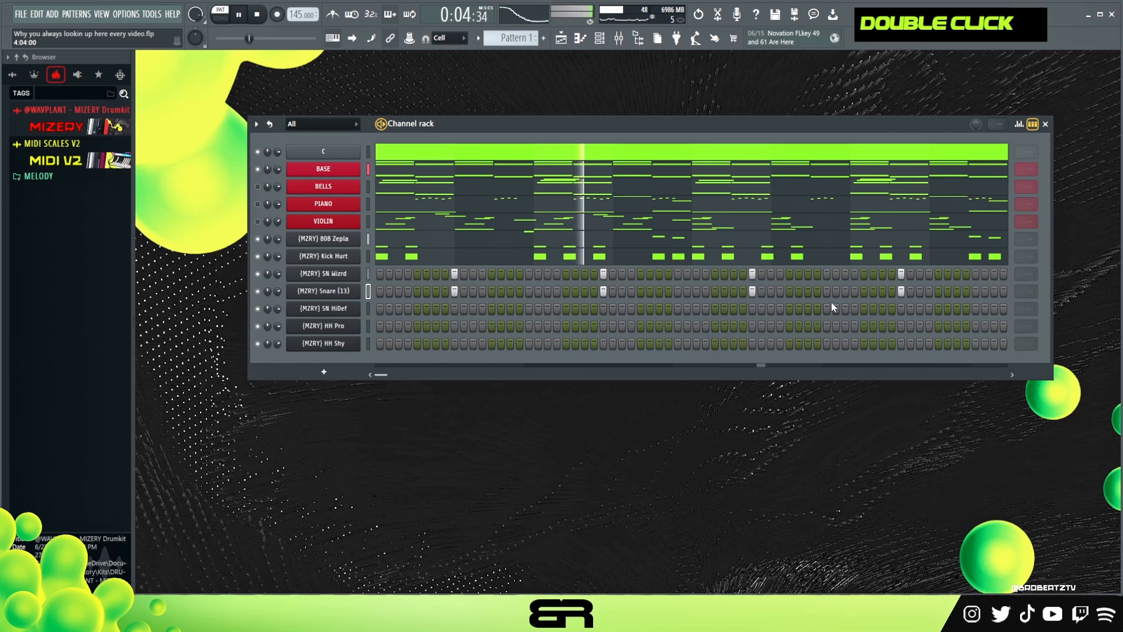
{"action": "key", "text": "space"}
{"action": "key", "text": "space"}
Place (MZRY) SN HiDef hits on step 3 of bars 2 and 4 and replay the pattern.
{"action": "left_click", "coordinate": [547, 308]}
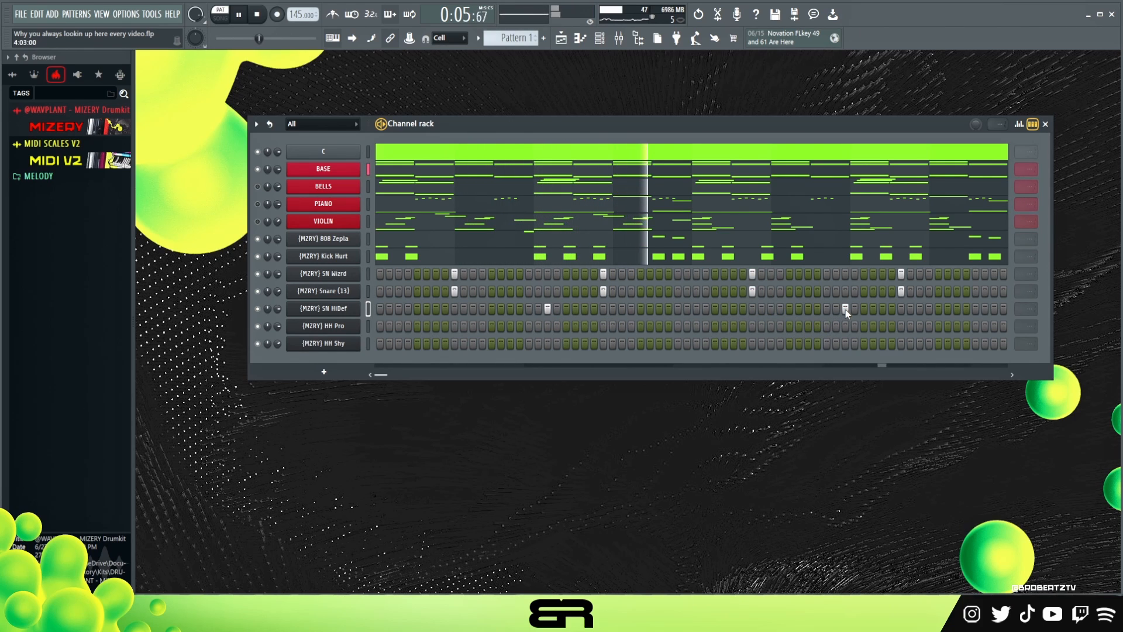
{"action": "key", "text": "space"}
{"action": "key", "text": "space"}
Place (MZRY) HH Shy hits on steps 3 and 13 of bar 1 and audition them.
{"action": "left_click", "coordinate": [399, 344]}
{"action": "key", "text": "space"}
{"action": "key", "text": "space"}
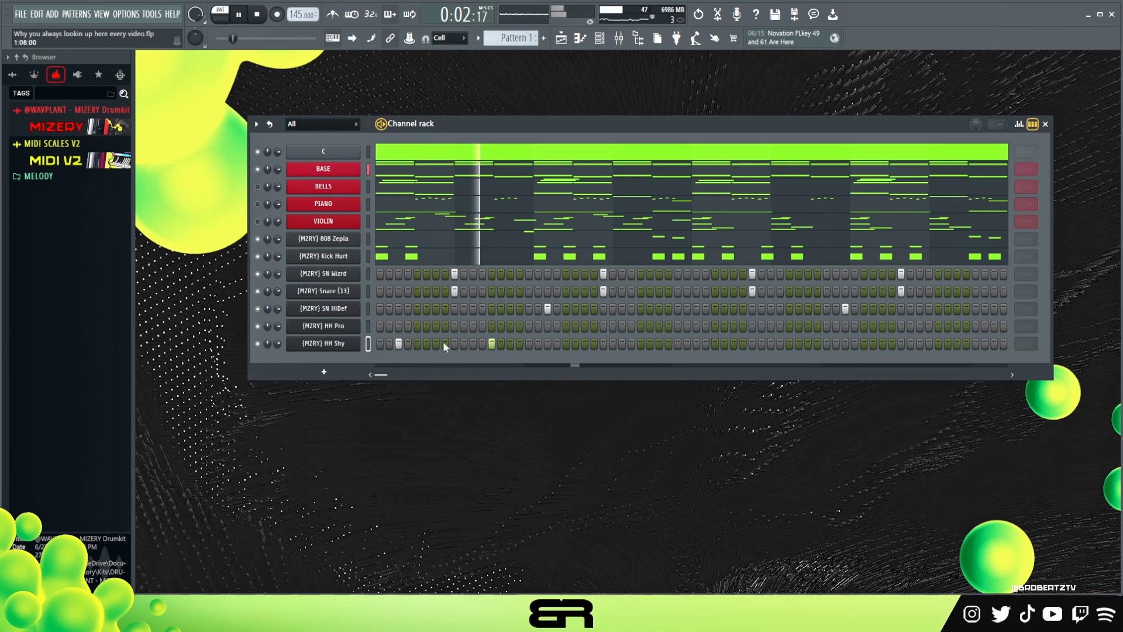
{"action": "key", "text": "space"}
Open the (MZRY) HH Pro piano roll and place a very short C#5 note at the start of bar 1.
{"action": "right_click", "coordinate": [358, 325]}
{"action": "left_click", "coordinate": [366, 326]}
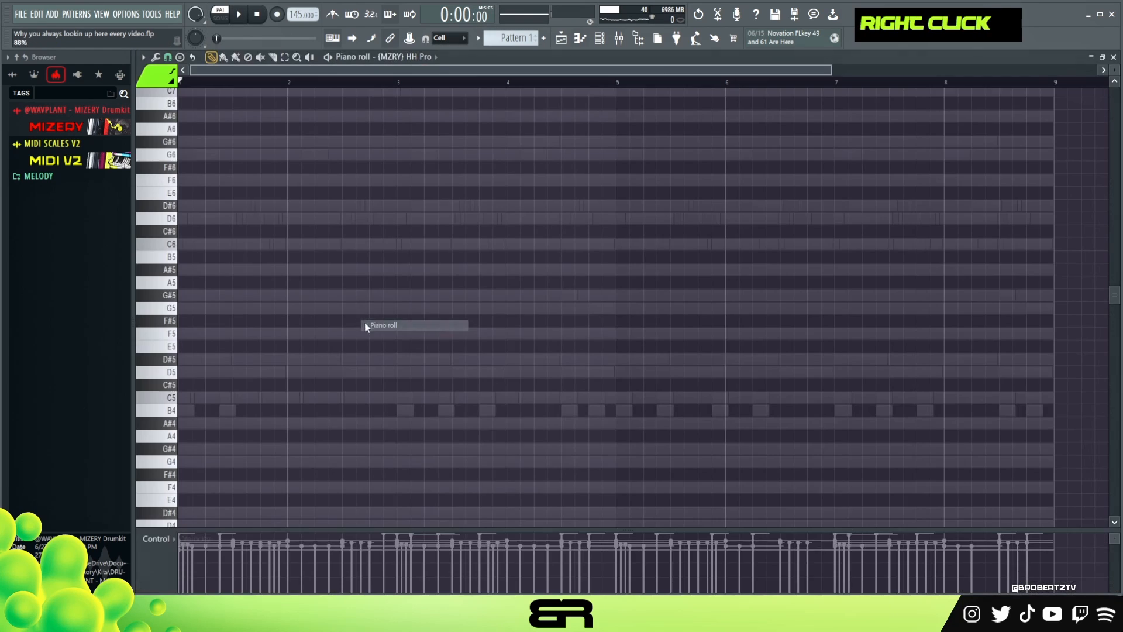
{"action": "scroll", "coordinate": [250, 87], "scroll_direction": "up", "scroll_amount": 5}
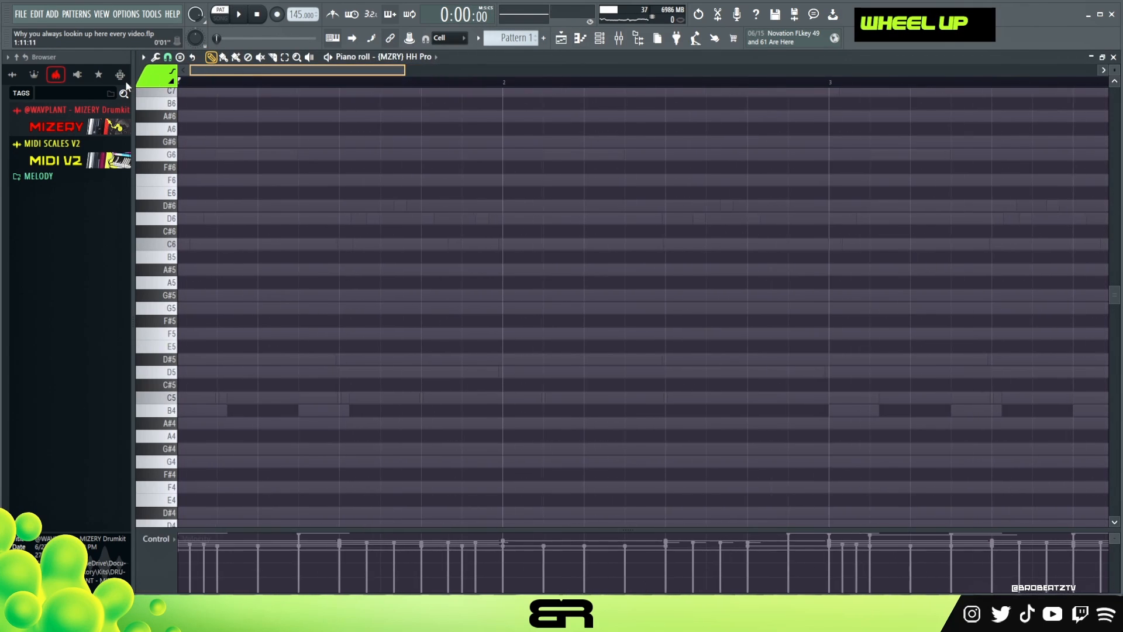
{"action": "left_click", "coordinate": [213, 385], "text": "alt"}
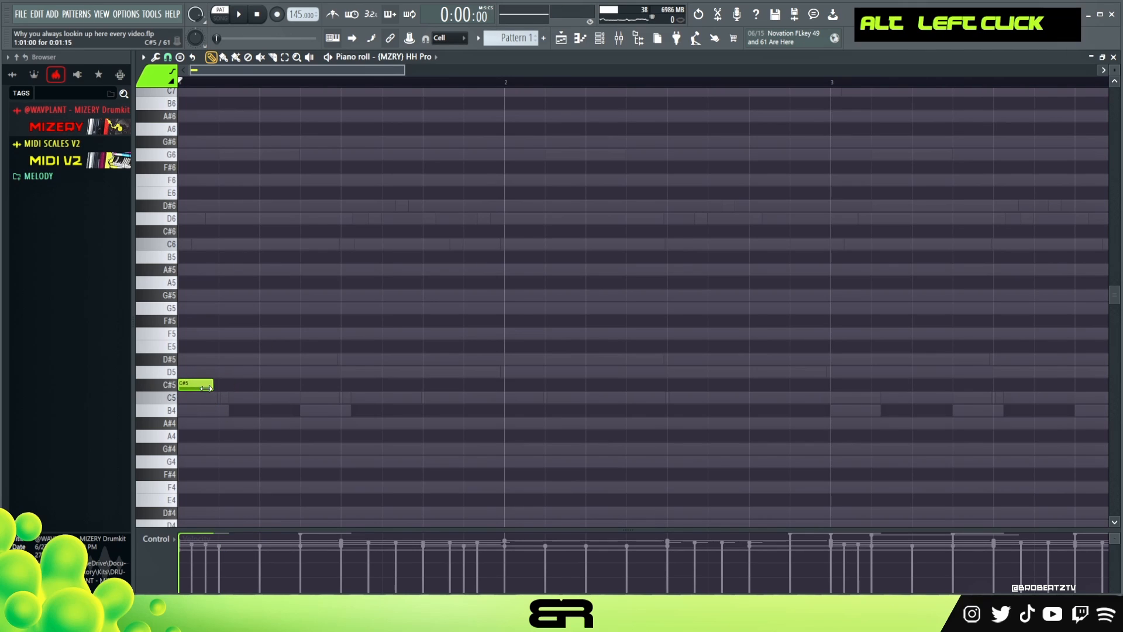
{"action": "left_click_drag", "start_coordinate": [190, 395], "coordinate": [188, 394]}
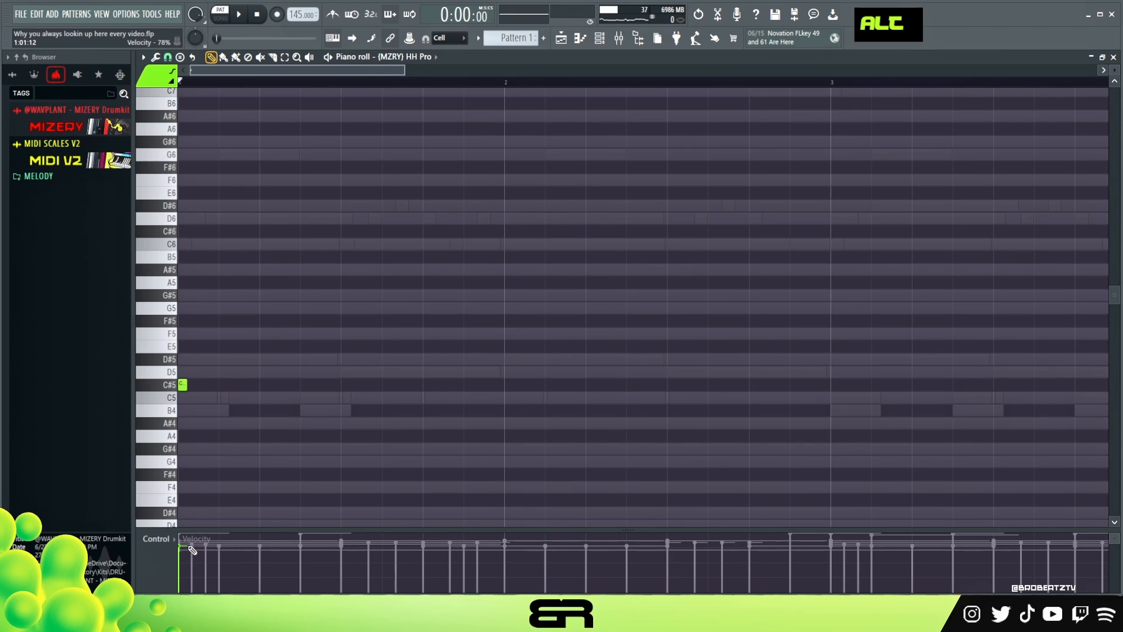
Duplicate the short C#5 hi-hat note so hits fall on steps 1, 3, 5 and 7 of bar 1.
{"action": "right_click", "coordinate": [250, 393]}
{"action": "left_click", "coordinate": [221, 387]}
{"action": "left_click_drag", "start_coordinate": [235, 381], "coordinate": [190, 394]}
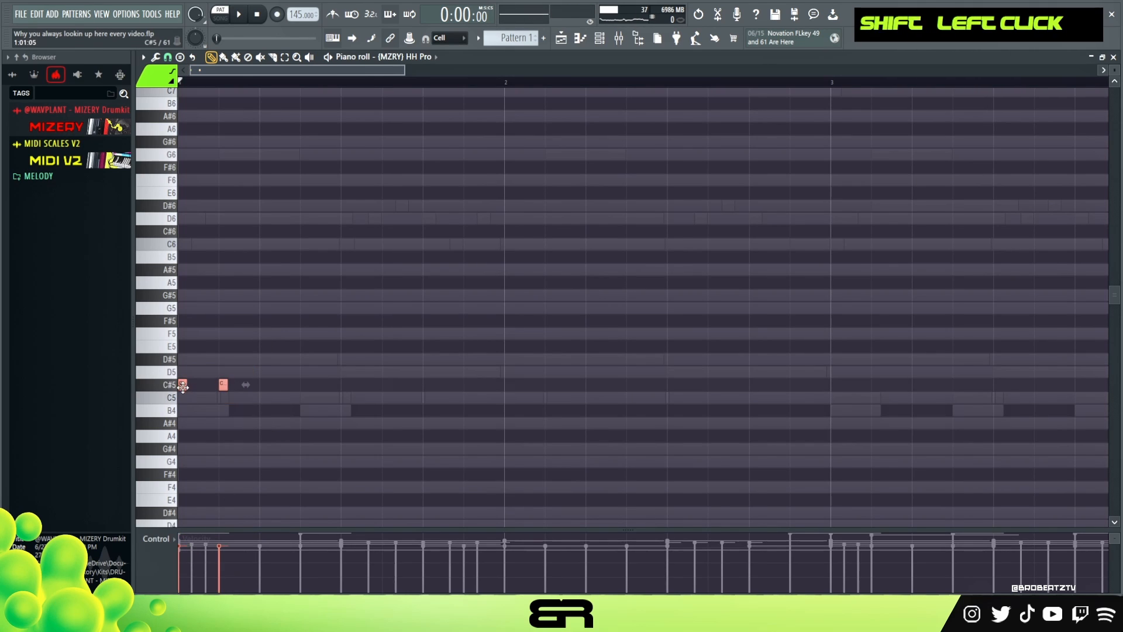
{"action": "right_click", "coordinate": [330, 404]}
{"action": "left_click_drag", "start_coordinate": [325, 373], "coordinate": [273, 401]}
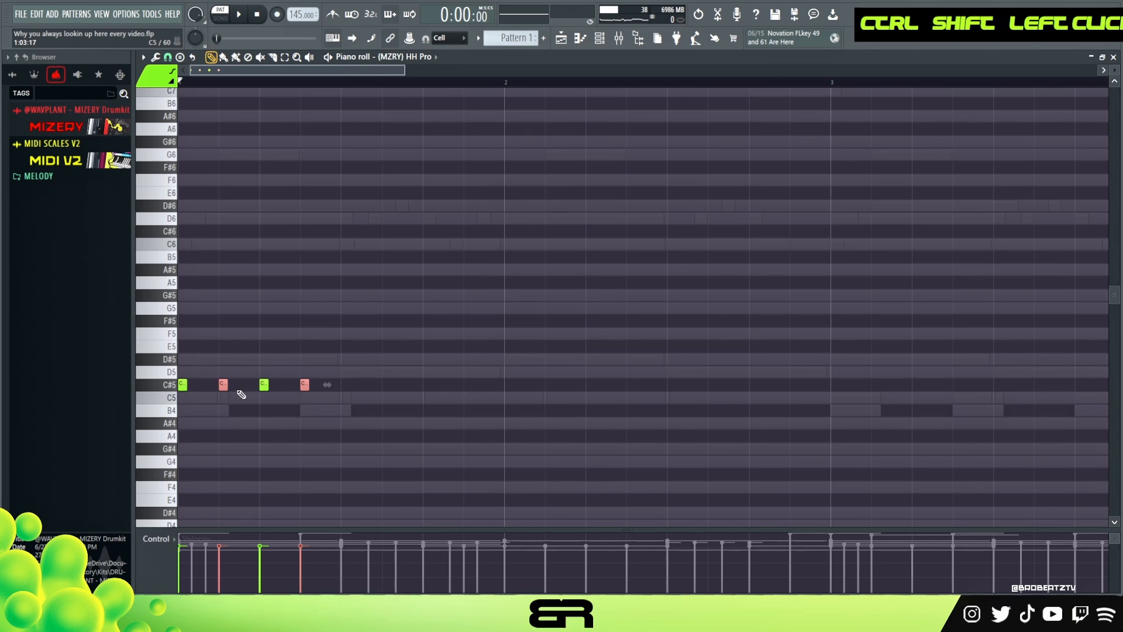
Select all four C#5 hi-hat notes and shorten them to very thin hits.
{"action": "scroll", "coordinate": [273, 79], "scroll_direction": "up", "scroll_amount": 3}
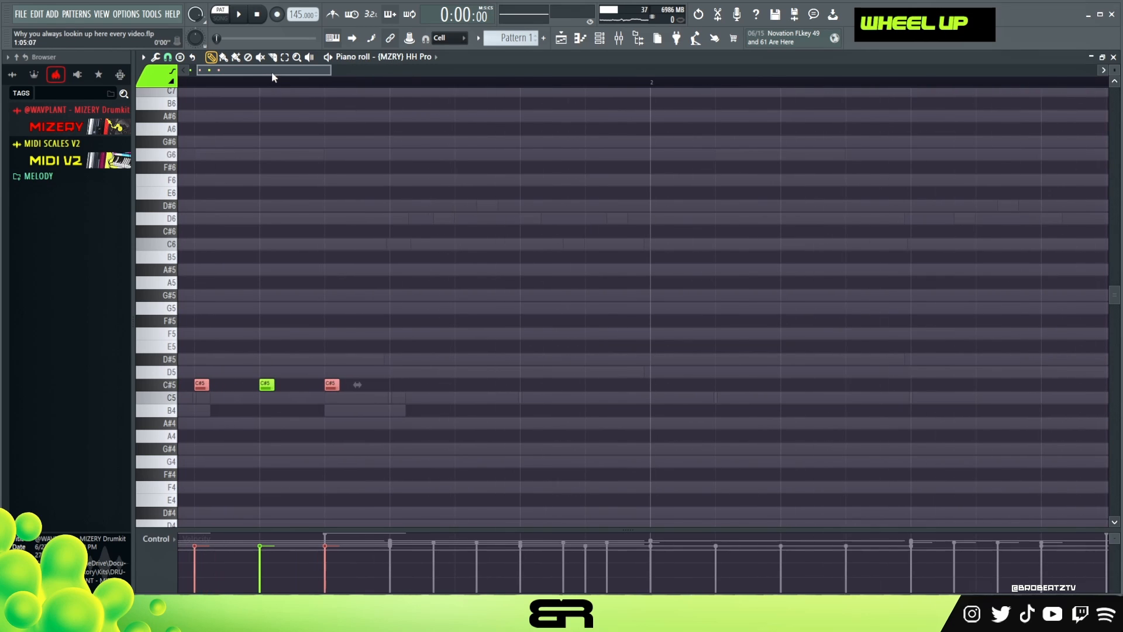
{"action": "key", "text": "ctrl+a"}
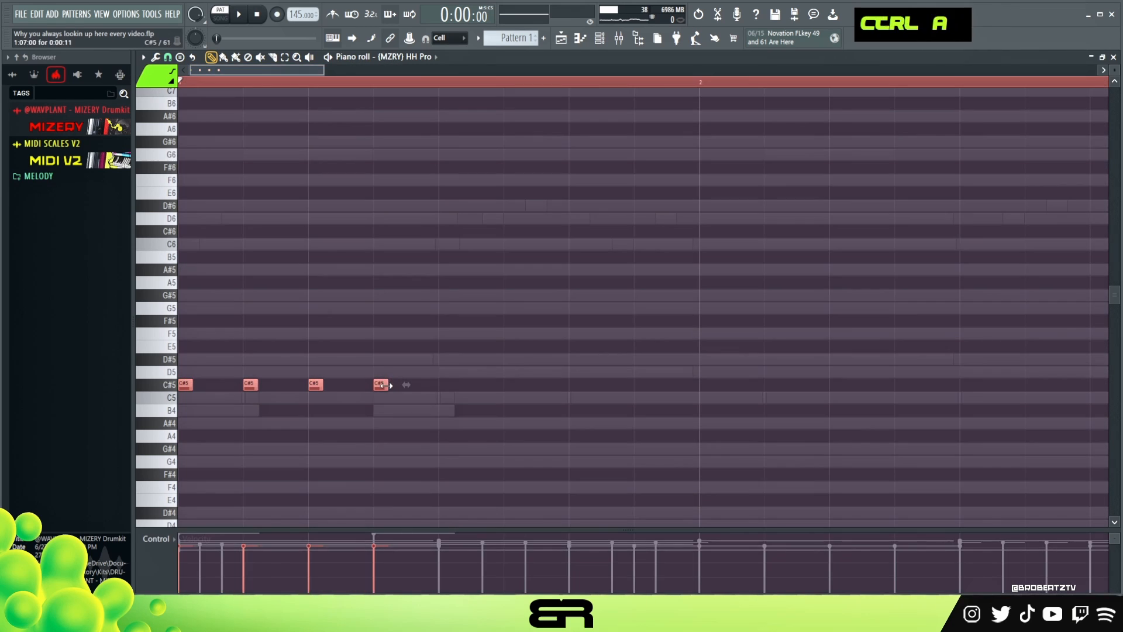
{"action": "left_click_drag", "start_coordinate": [323, 385], "coordinate": [299, 399]}
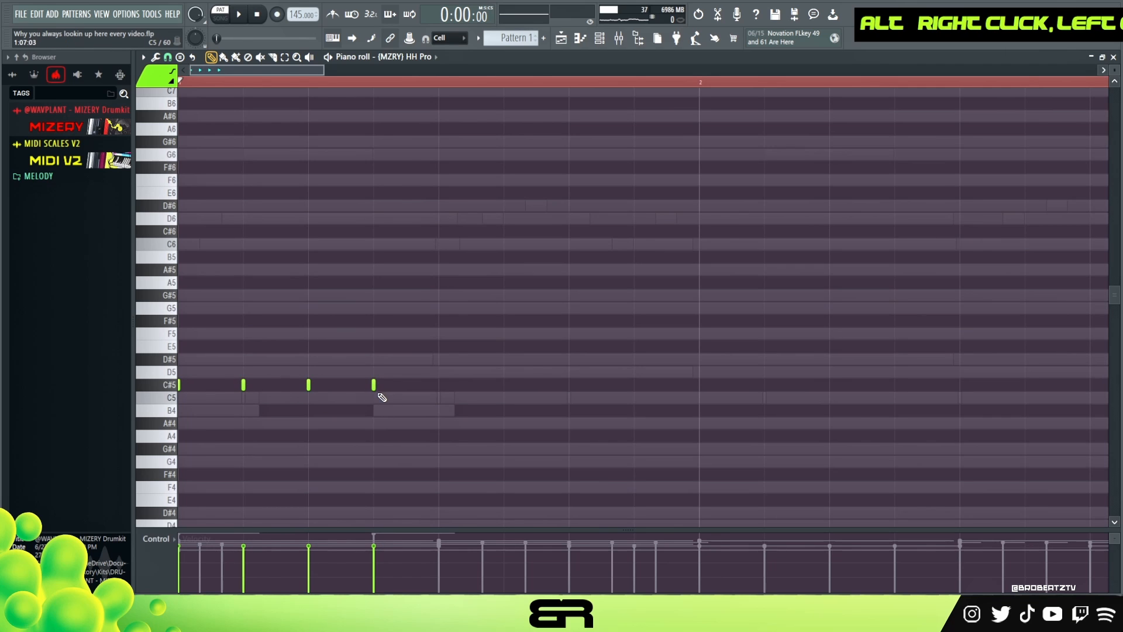
Nudge the second and fourth C#5 hits of bar 1 slightly late off the grid and audition the timing.
{"action": "scroll", "coordinate": [213, 70], "scroll_direction": "up", "scroll_amount": 4}
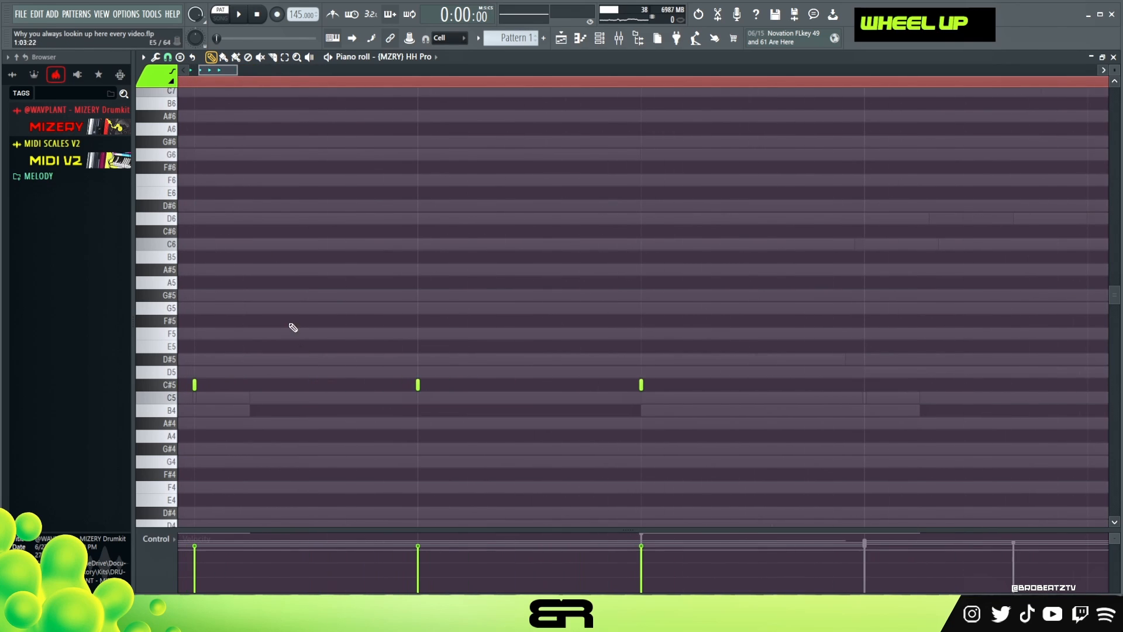
{"action": "left_click_drag", "start_coordinate": [216, 73], "coordinate": [208, 72]}
{"action": "left_click", "coordinate": [401, 384], "text": "ctrl"}
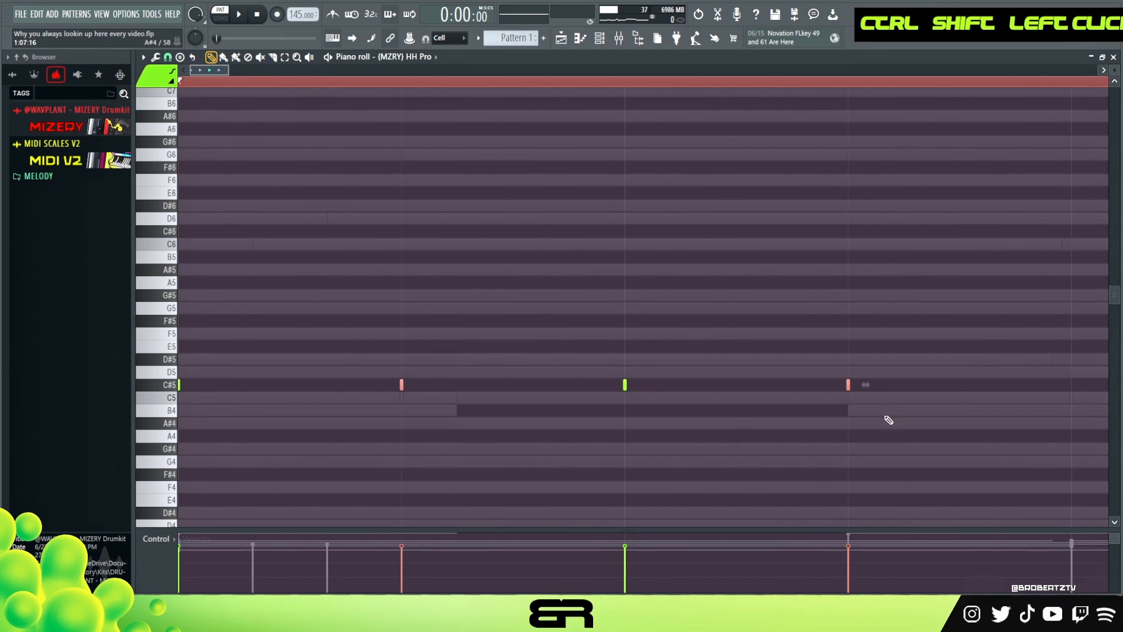
{"action": "scroll", "coordinate": [744, 341], "scroll_direction": "down", "scroll_amount": 1, "text": "shift"}
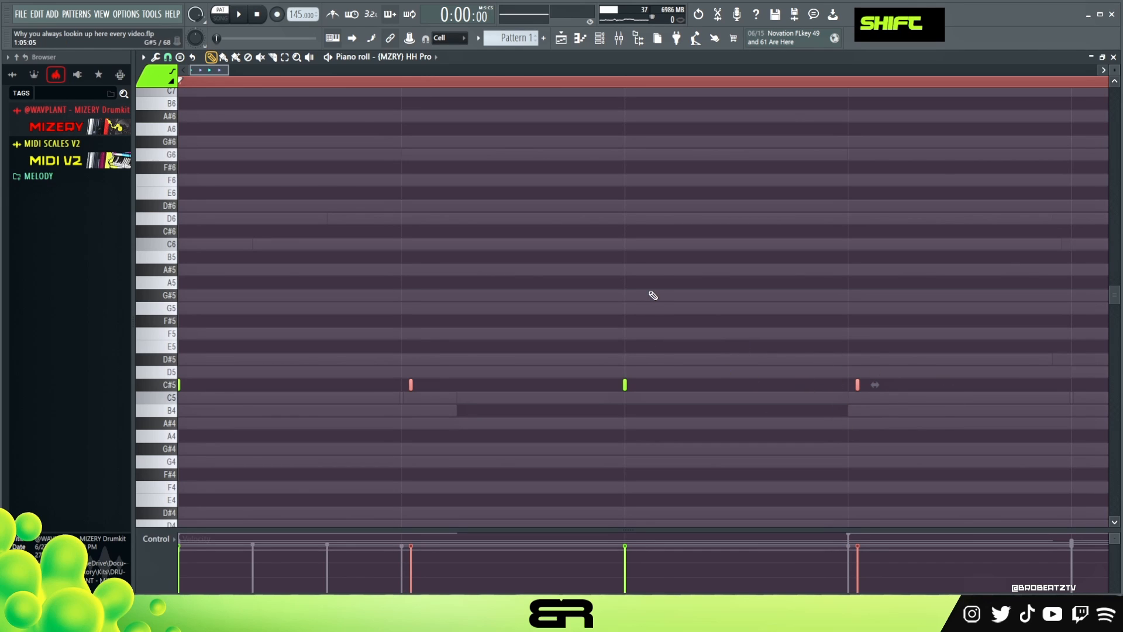
{"action": "scroll", "coordinate": [653, 296], "scroll_direction": "up", "scroll_amount": 1, "text": "shift"}
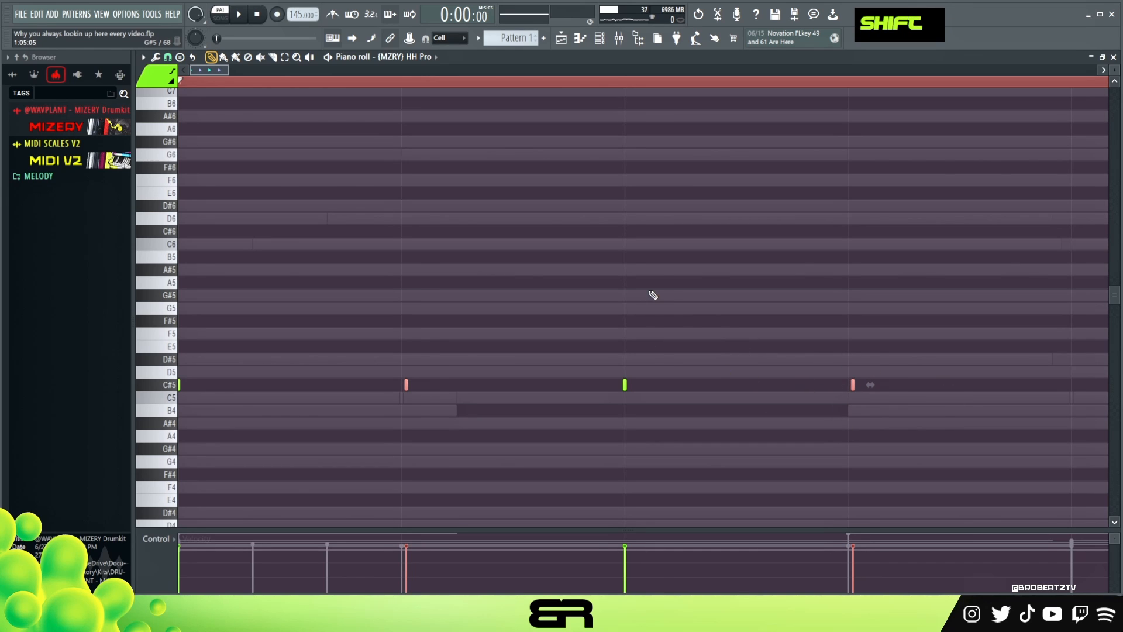
{"action": "scroll", "coordinate": [653, 296], "scroll_direction": "down", "scroll_amount": 1, "text": "shift"}
{"action": "key", "text": "space"}
{"action": "key", "text": "space"}
{"action": "scroll", "coordinate": [654, 292], "scroll_direction": "up", "scroll_amount": 1, "text": "shift"}
{"action": "key", "text": "space"}
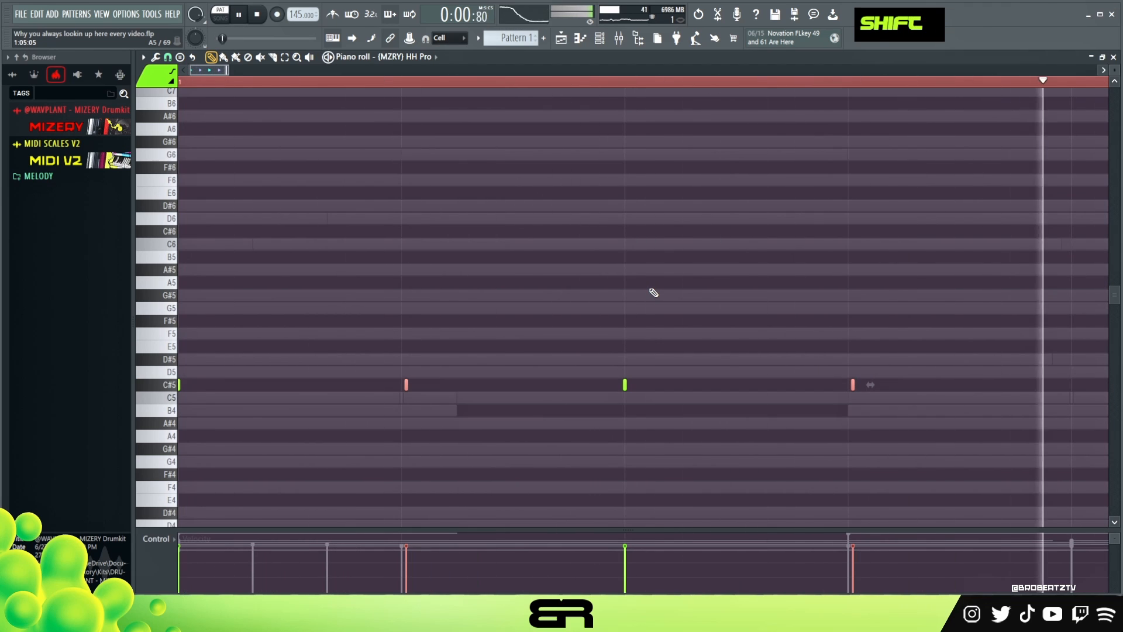
{"action": "right_click", "coordinate": [653, 293]}
Duplicate the four C#5 hits into the second half of bar 1.
{"action": "right_click", "coordinate": [408, 318], "text": "ctrl"}
{"action": "left_click", "coordinate": [172, 319], "text": "ctrl"}
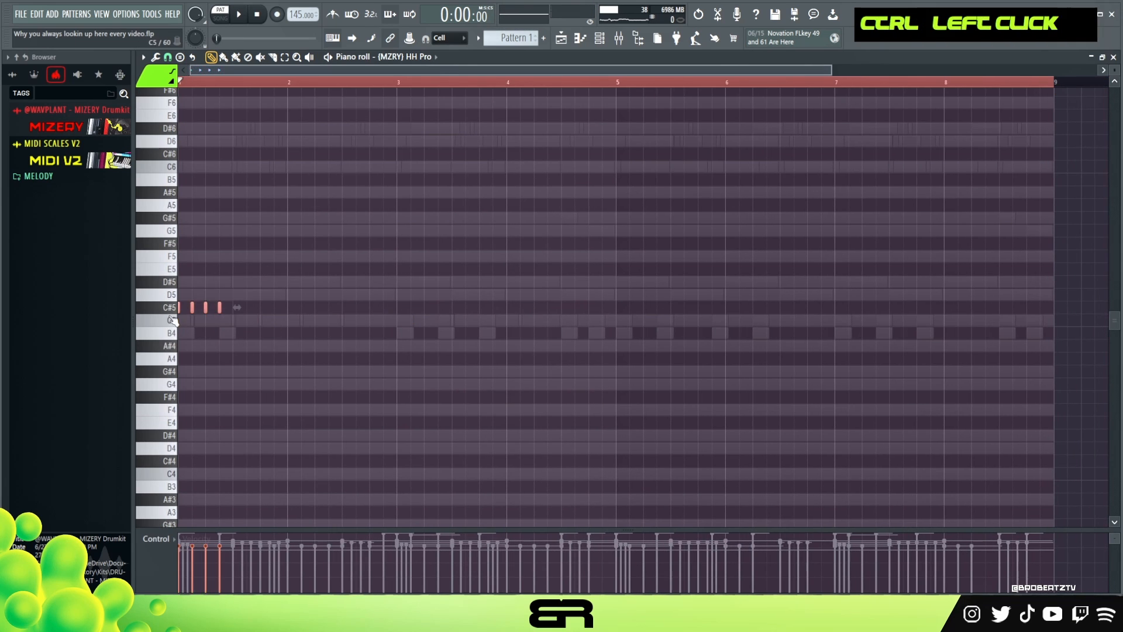
{"action": "left_click_drag", "start_coordinate": [219, 308], "coordinate": [245, 311], "text": "shift"}
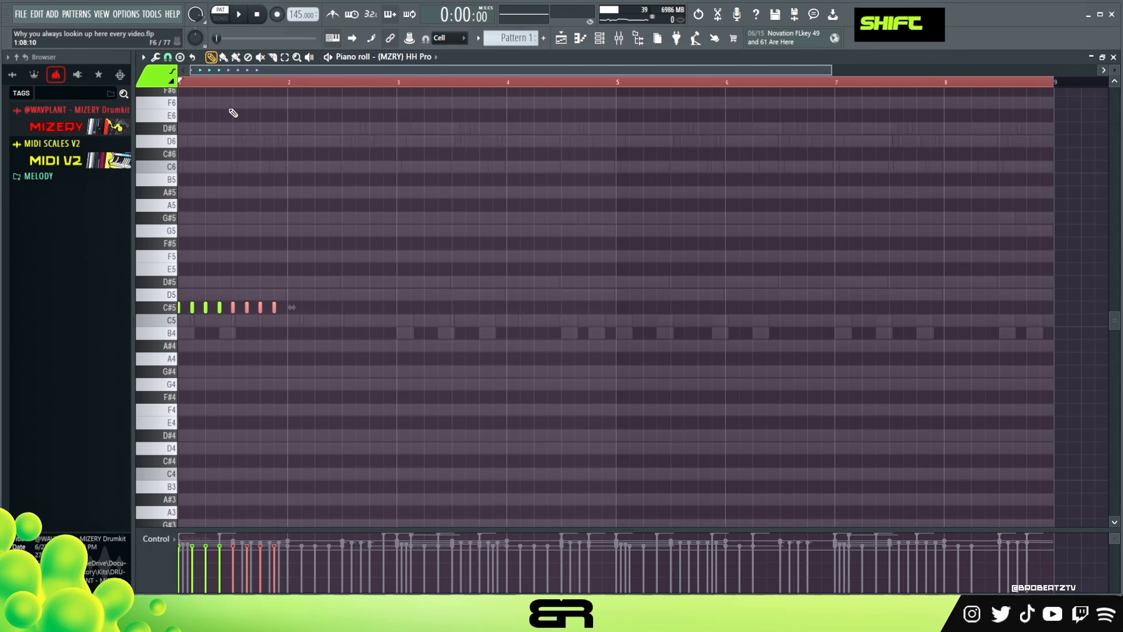
Duplicate all of bar 1's C#5 hits into bar 2 and audition the result.
{"action": "scroll", "coordinate": [234, 73], "scroll_direction": "up", "scroll_amount": 5}
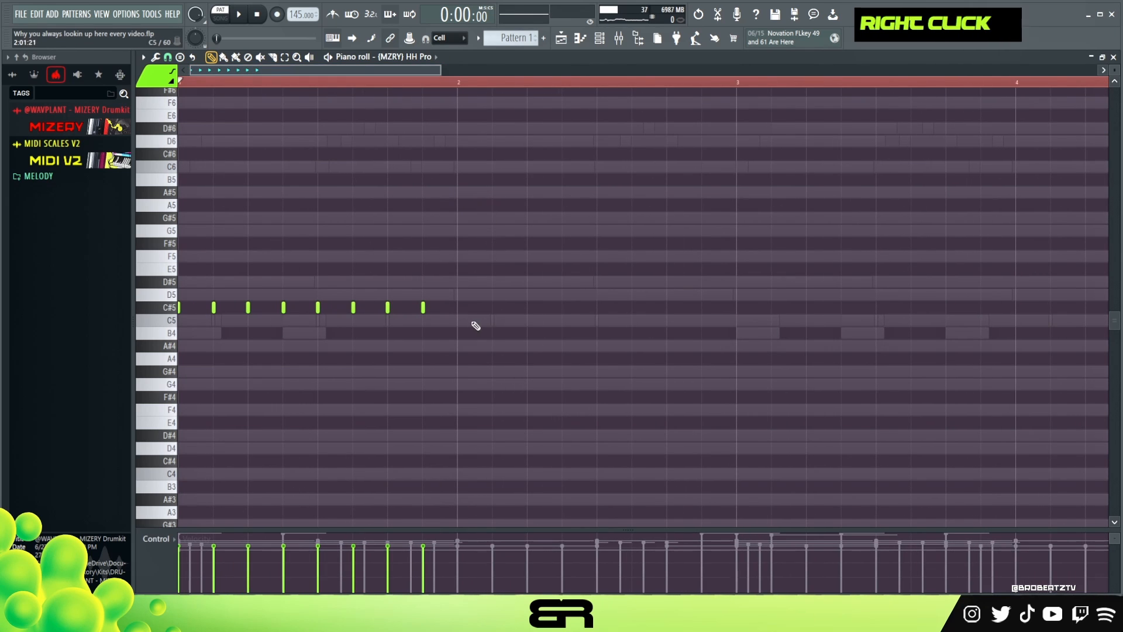
{"action": "left_click_drag", "start_coordinate": [497, 263], "coordinate": [179, 317], "text": "ctrl"}
{"action": "left_click", "coordinate": [185, 309], "text": "shift"}
{"action": "left_click", "coordinate": [215, 308], "text": "shift"}
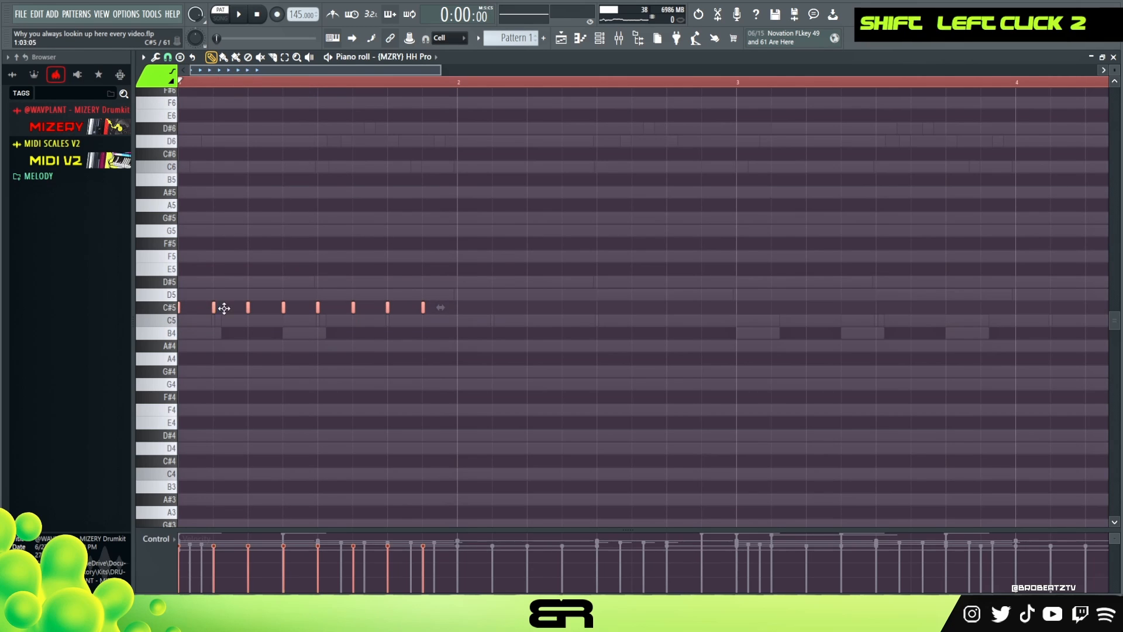
{"action": "key", "text": "space"}
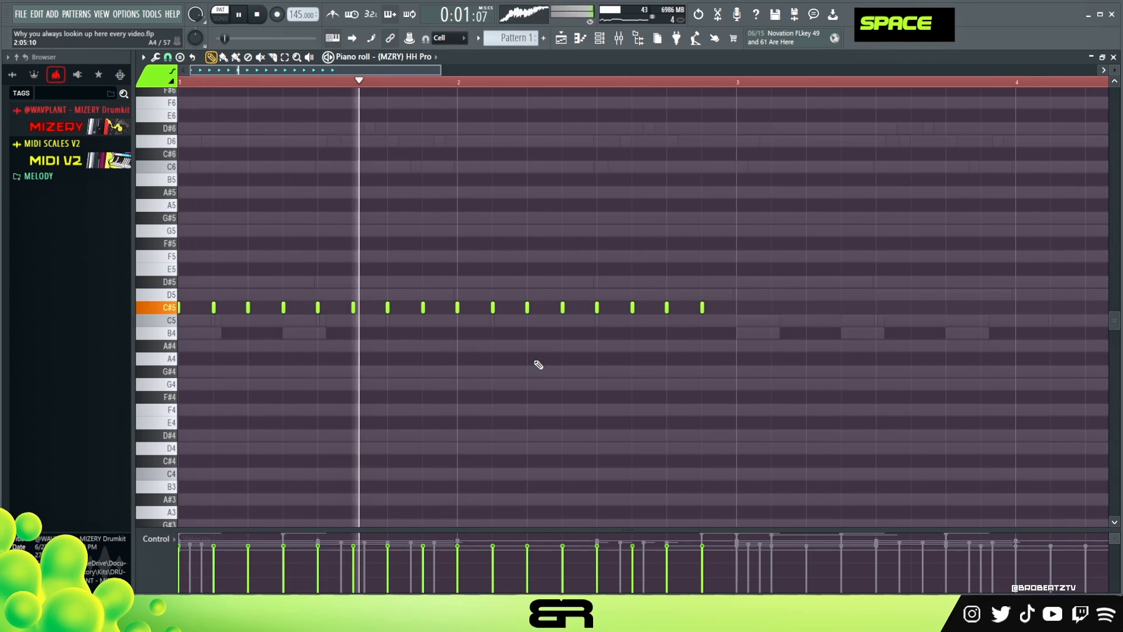
{"action": "right_click", "coordinate": [561, 370]}
{"action": "key", "text": "space"}
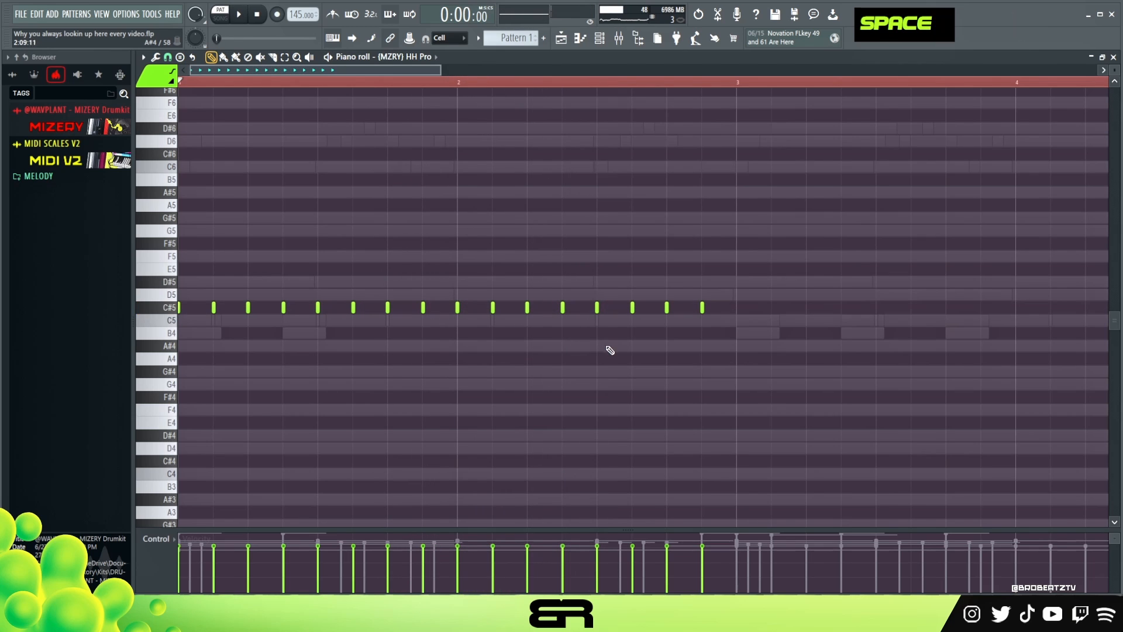
Delete the last three C#5 hits of bar 2 while the pattern plays.
{"action": "key", "text": "space"}
{"action": "right_click", "coordinate": [632, 307]}
{"action": "right_click", "coordinate": [667, 307]}
{"action": "right_click", "coordinate": [702, 307]}
Duplicate the C#5 hits of bars 1 and 2 into bars 3 and 4 and replay the pattern.
{"action": "key", "text": "ctrl+a"}
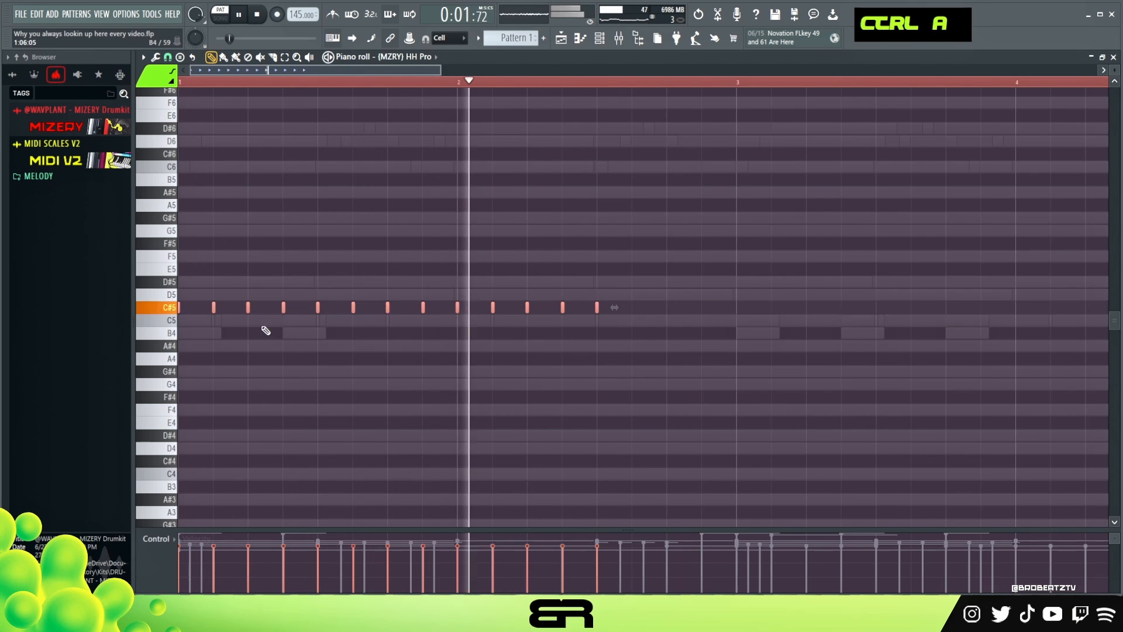
{"action": "left_click_drag", "start_coordinate": [213, 307], "coordinate": [771, 322], "text": "shift"}
{"action": "key", "text": "shift+space"}
{"action": "key", "text": "shift+space"}
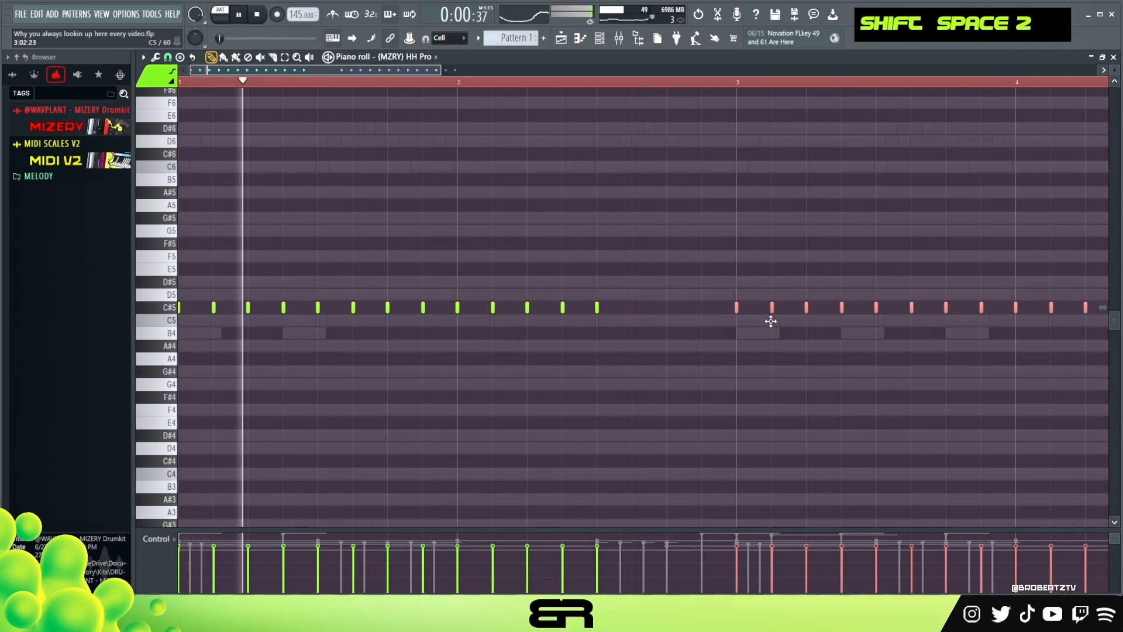
{"action": "right_click", "coordinate": [770, 323]}
{"action": "left_click_drag", "start_coordinate": [402, 72], "coordinate": [438, 75]}
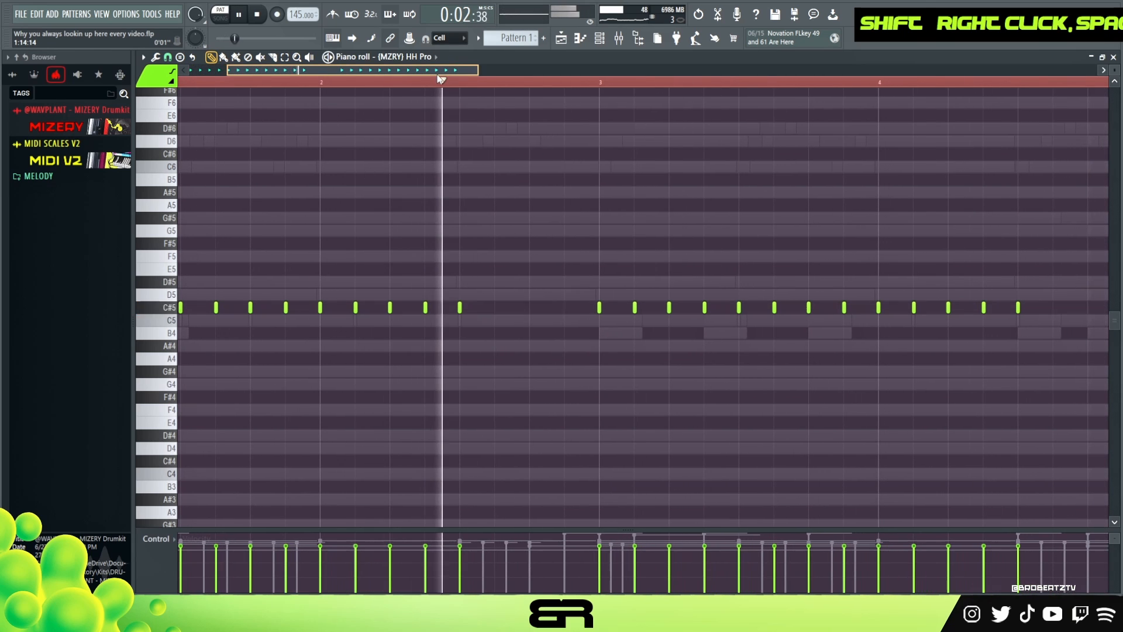
{"action": "scroll", "coordinate": [596, 85], "scroll_direction": "down", "scroll_amount": 2}
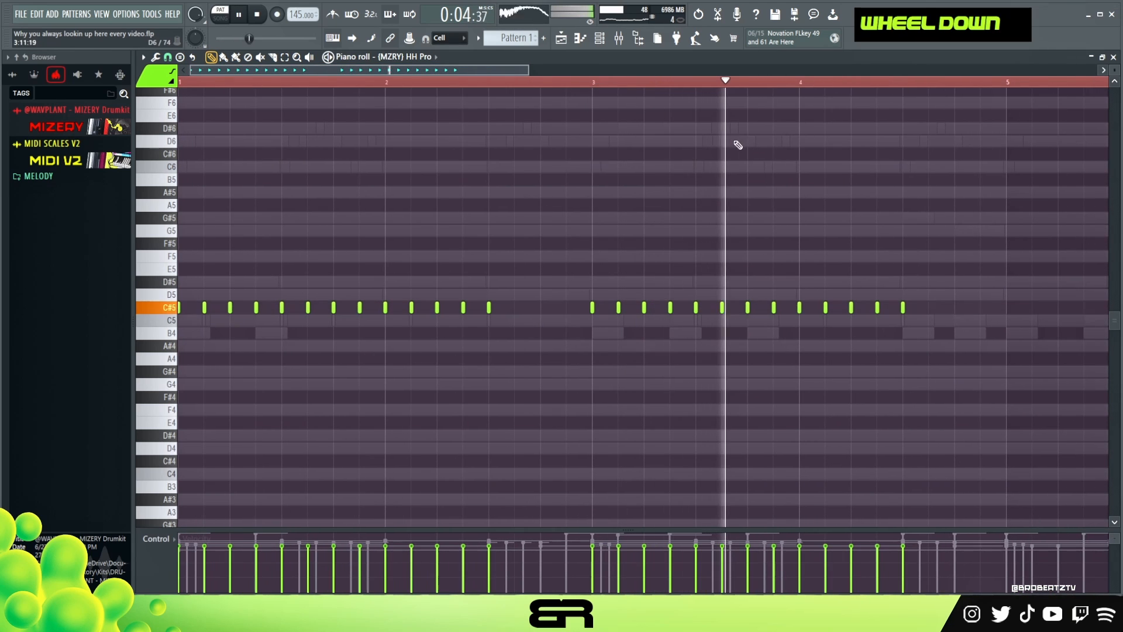
{"action": "right_click", "coordinate": [785, 173]}
{"action": "key", "text": "space"}
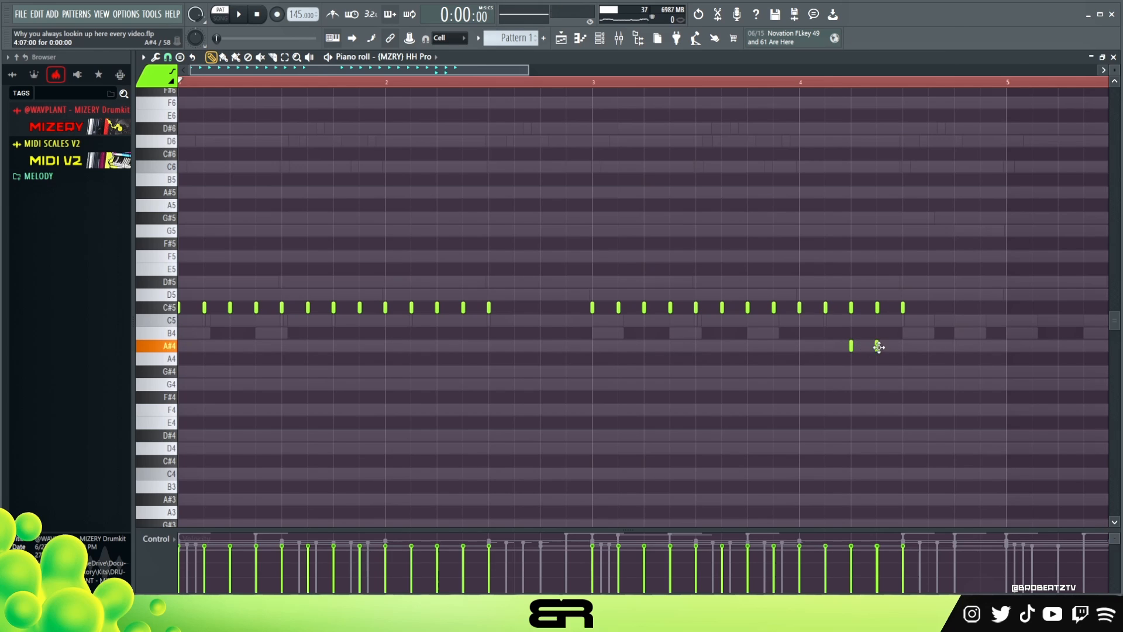
Replace the C#5 hit on step 5 of bar 4 with a two-step A#4 note chopped into a four-note roll.
{"action": "right_click", "coordinate": [879, 346]}
{"action": "left_click", "coordinate": [872, 346], "text": "ctrl"}
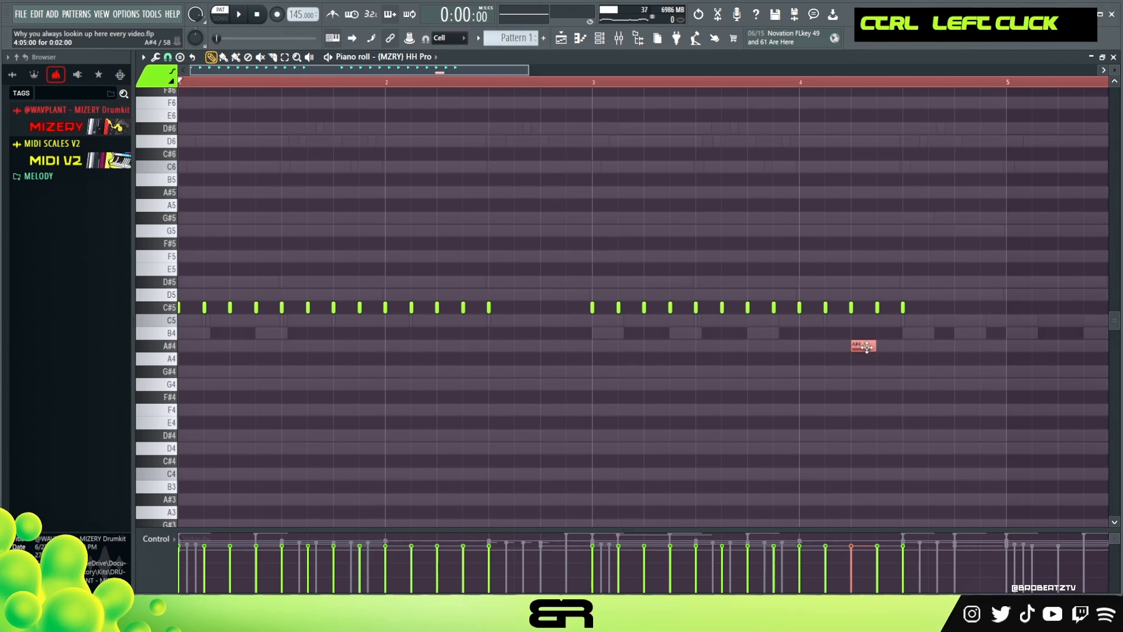
{"action": "key", "text": "alt+u"}
{"action": "left_click", "coordinate": [635, 360]}
{"action": "right_click", "coordinate": [846, 310]}
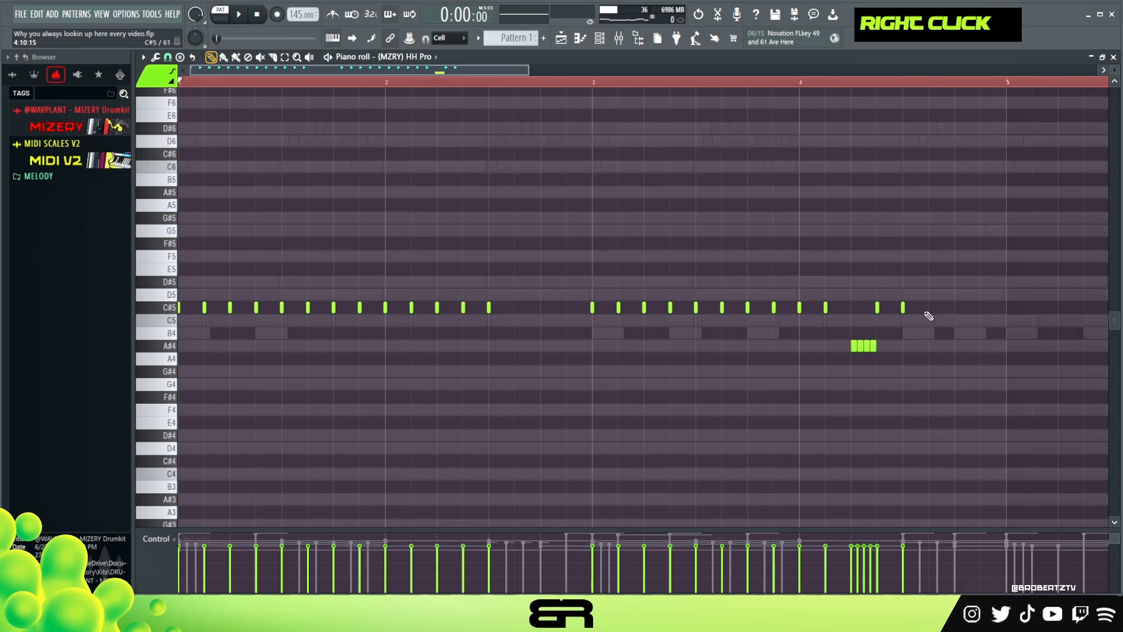
Duplicate C#5 hits onto steps 11, 13 and 15 of bar 4.
{"action": "left_click", "coordinate": [876, 308], "text": "ctrl"}
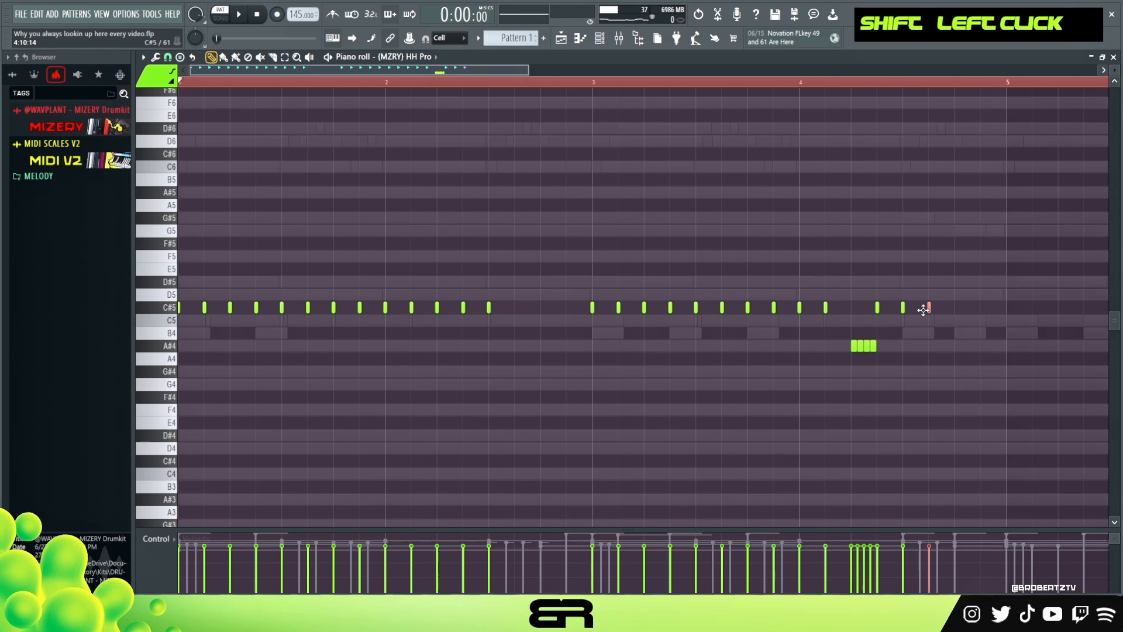
{"action": "left_click_drag", "start_coordinate": [924, 310], "coordinate": [901, 310]}
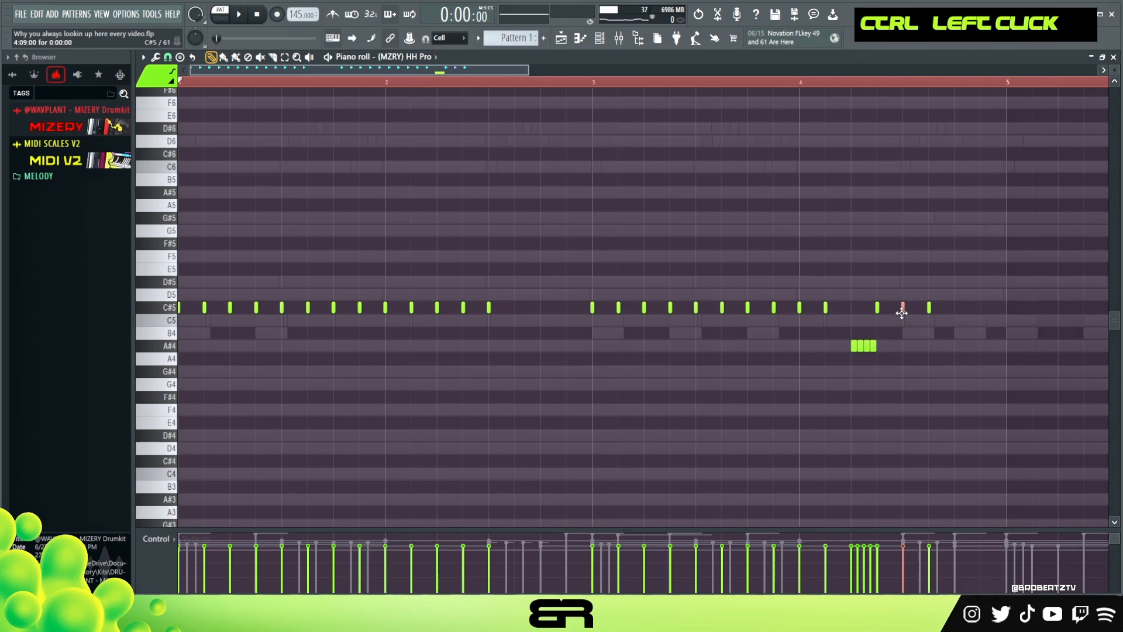
{"action": "left_click", "coordinate": [930, 311], "text": "ctrl"}
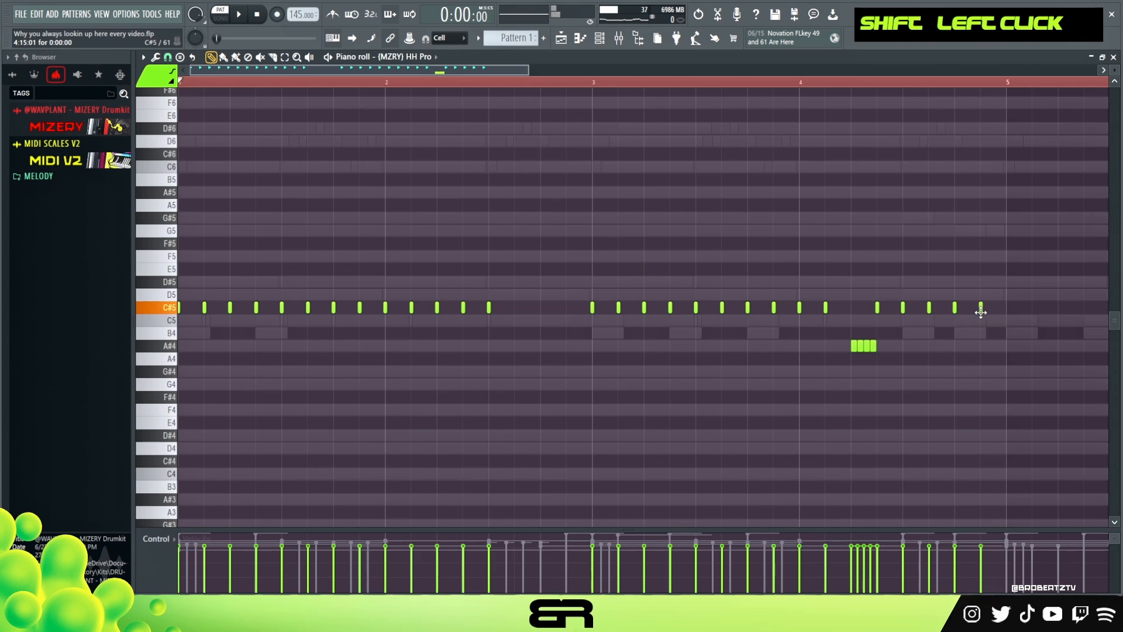
Set the snap to 1/4 beat and add a C#5 hit on step 16 of bar 4.
{"action": "left_click", "coordinate": [172, 59]}
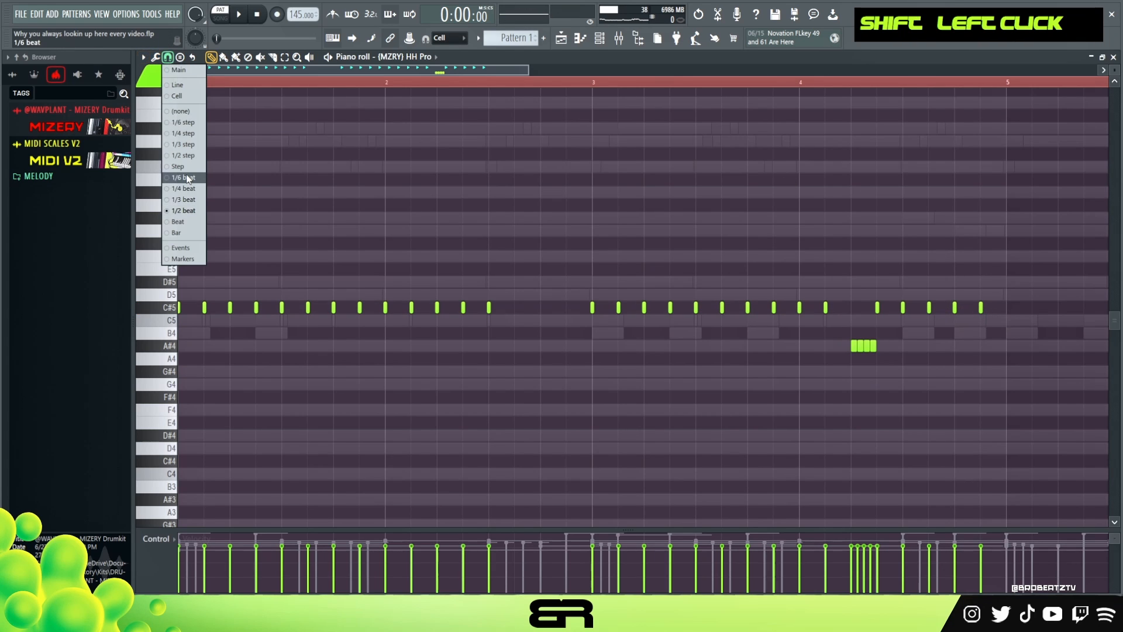
{"action": "left_click", "coordinate": [188, 186]}
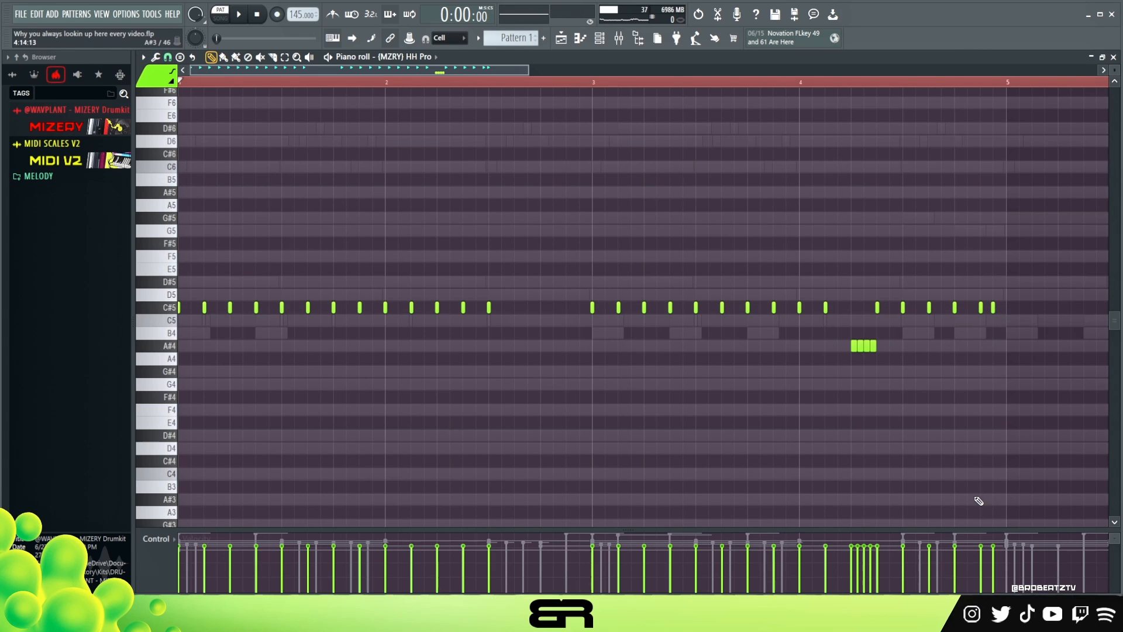
{"action": "right_click", "coordinate": [983, 465]}
Set the playback start to step 4 of bar 3 and audition the bar 4 roll and ending.
{"action": "left_click", "coordinate": [631, 82]}
{"action": "key", "text": "space"}
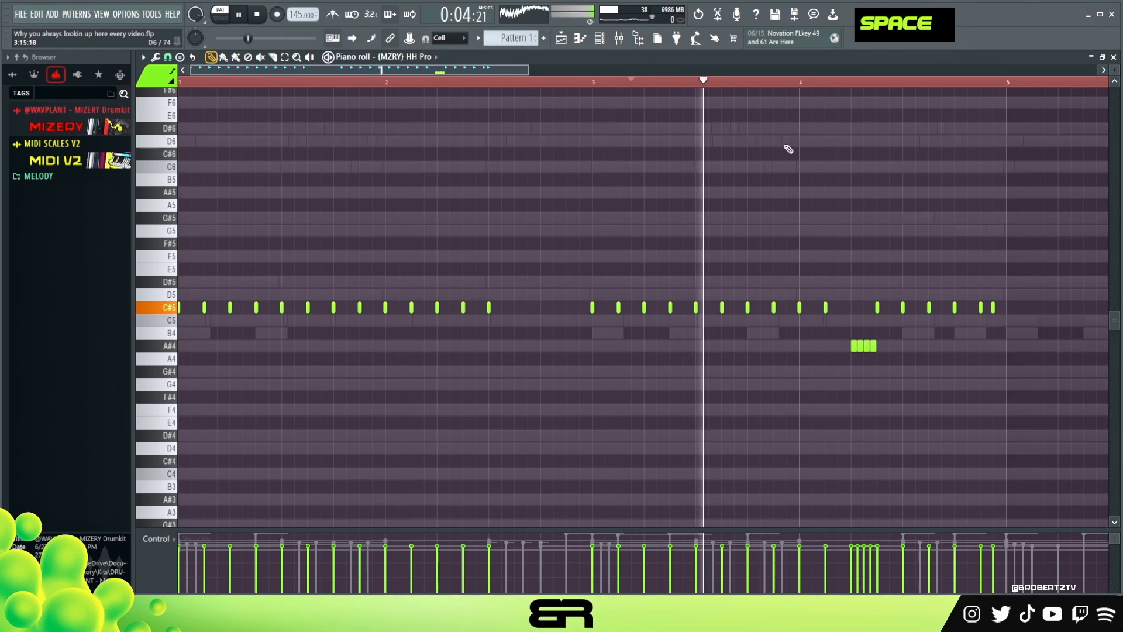
{"action": "right_click", "coordinate": [847, 162]}
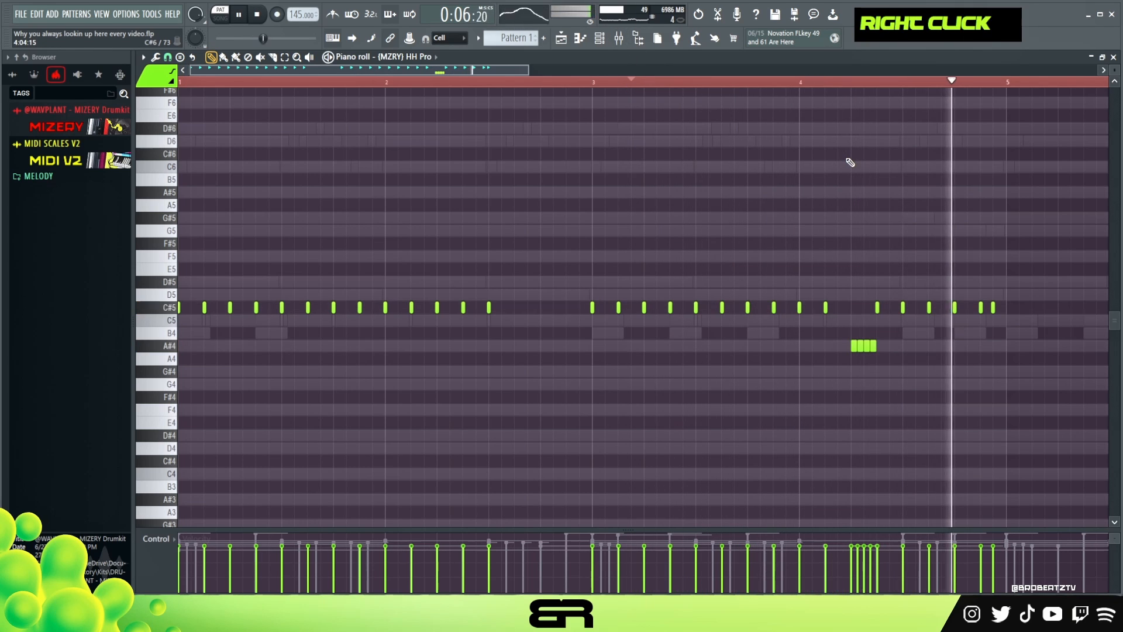
{"action": "key", "text": "space"}
{"action": "key", "text": "space"}
Select the four-note A#4 roll in bar 4, dip the velocities of its first three notes and audition it.
{"action": "left_click_drag", "start_coordinate": [890, 369], "coordinate": [847, 340]}
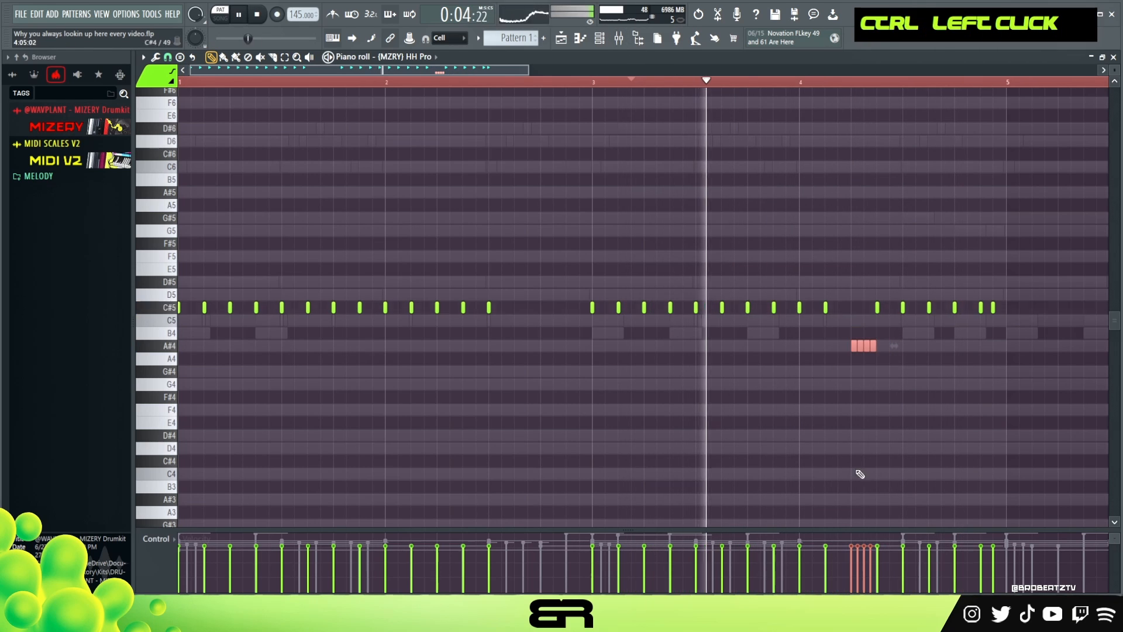
{"action": "right_click", "coordinate": [859, 559]}
{"action": "key", "text": "space"}
{"action": "key", "text": "space"}
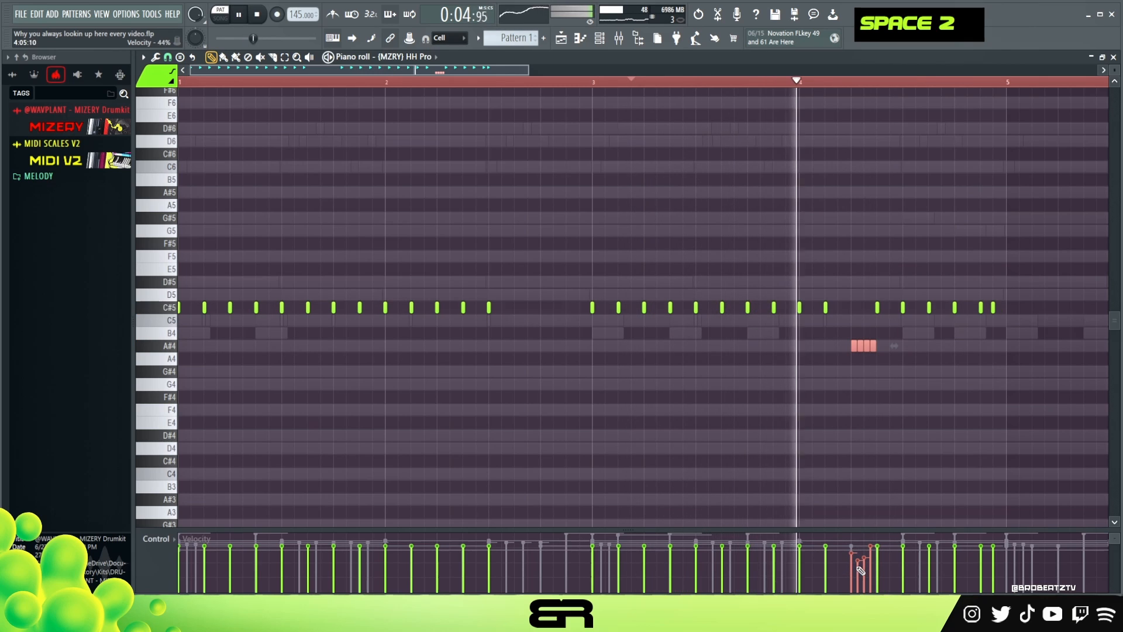
{"action": "right_click", "coordinate": [902, 427]}
{"action": "key", "text": "space"}
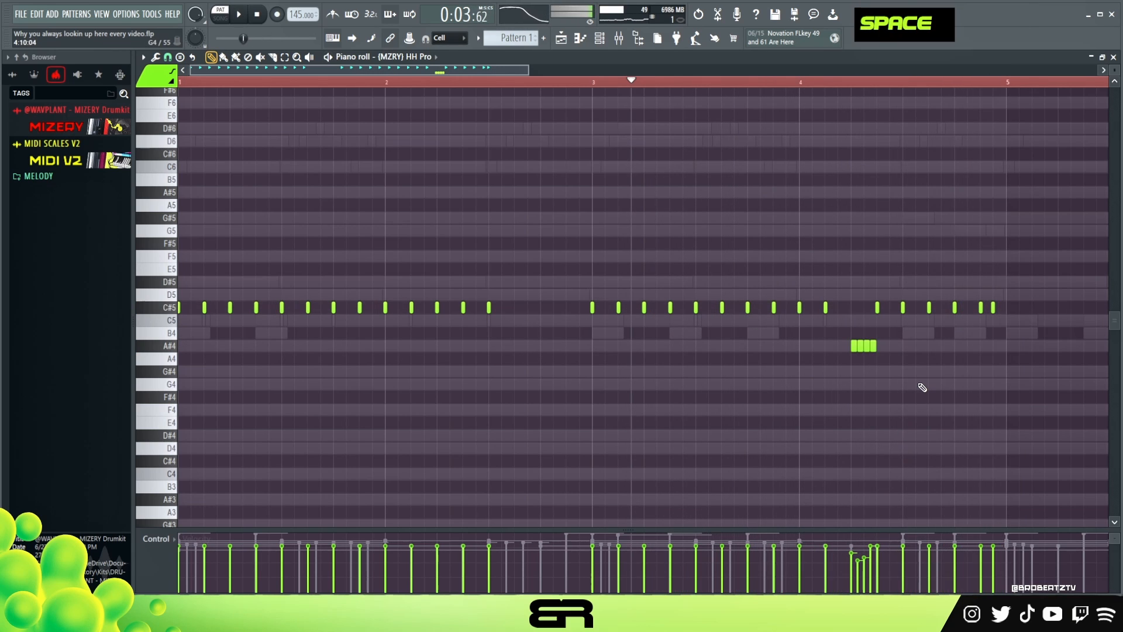
{"action": "key", "text": "space"}
Slightly lower the velocity of the C#5 hit on step 16 of bar 4 and replay the section.
{"action": "left_click", "coordinate": [993, 308], "text": "ctrl"}
{"action": "scroll", "coordinate": [998, 316], "scroll_direction": "down", "scroll_amount": 2, "text": "alt"}
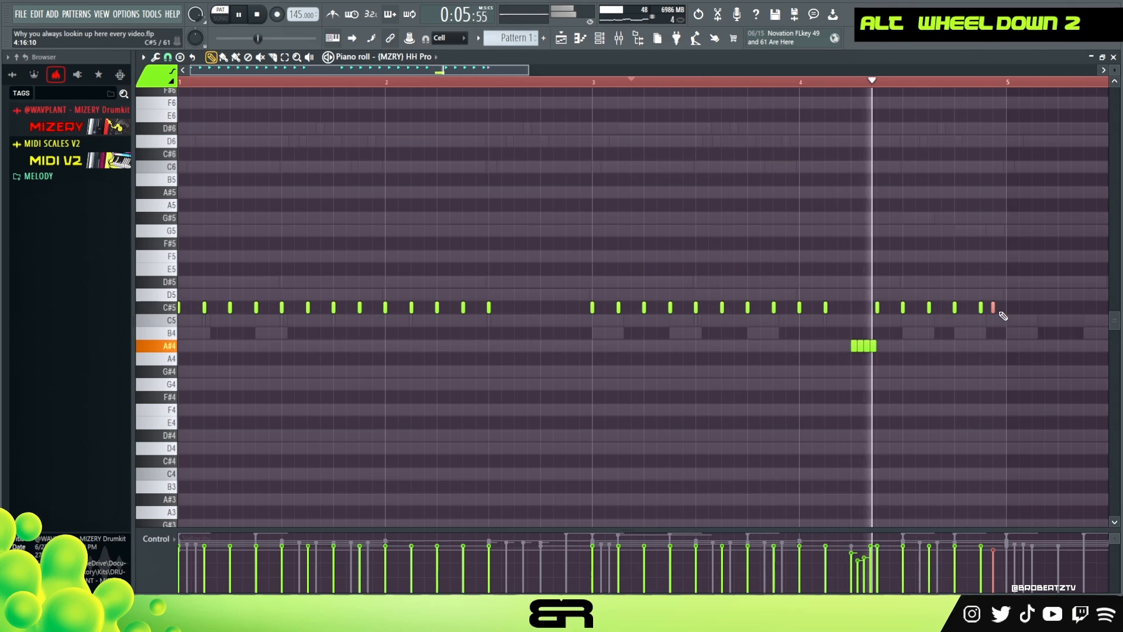
{"action": "right_click", "coordinate": [879, 238]}
{"action": "key", "text": "space"}
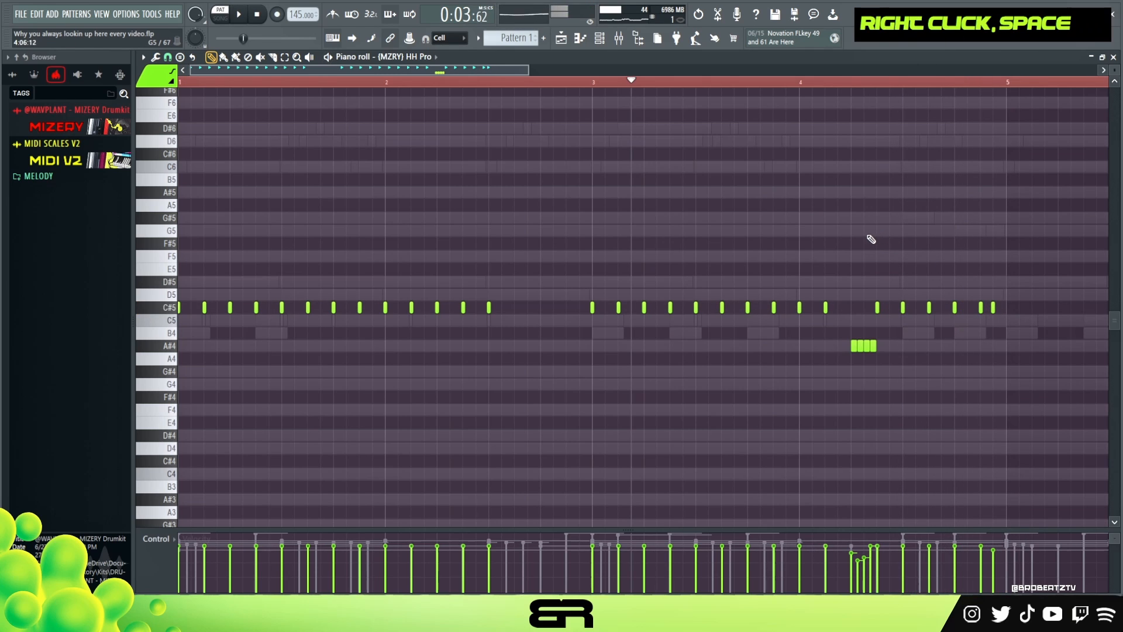
Set the loop points of the HH Pro and HH Shy channels to the next bar in the channel rack.
{"action": "right_click", "coordinate": [874, 238], "text": "ctrl"}
{"action": "left_click", "coordinate": [605, 44]}
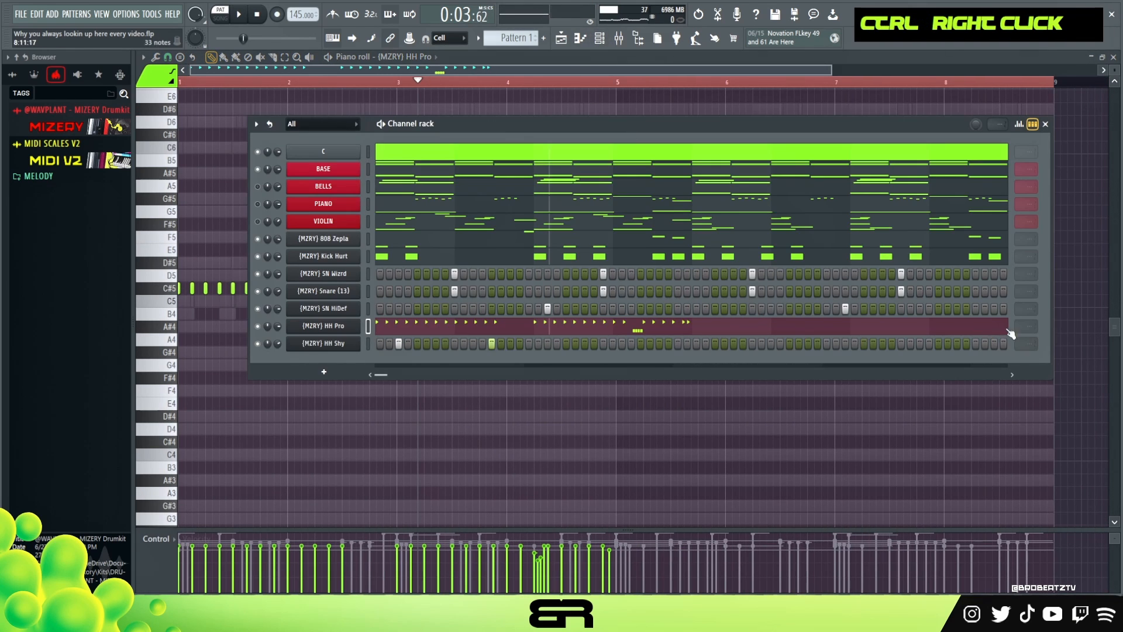
{"action": "right_click", "coordinate": [1028, 327]}
{"action": "left_click", "coordinate": [1056, 406]}
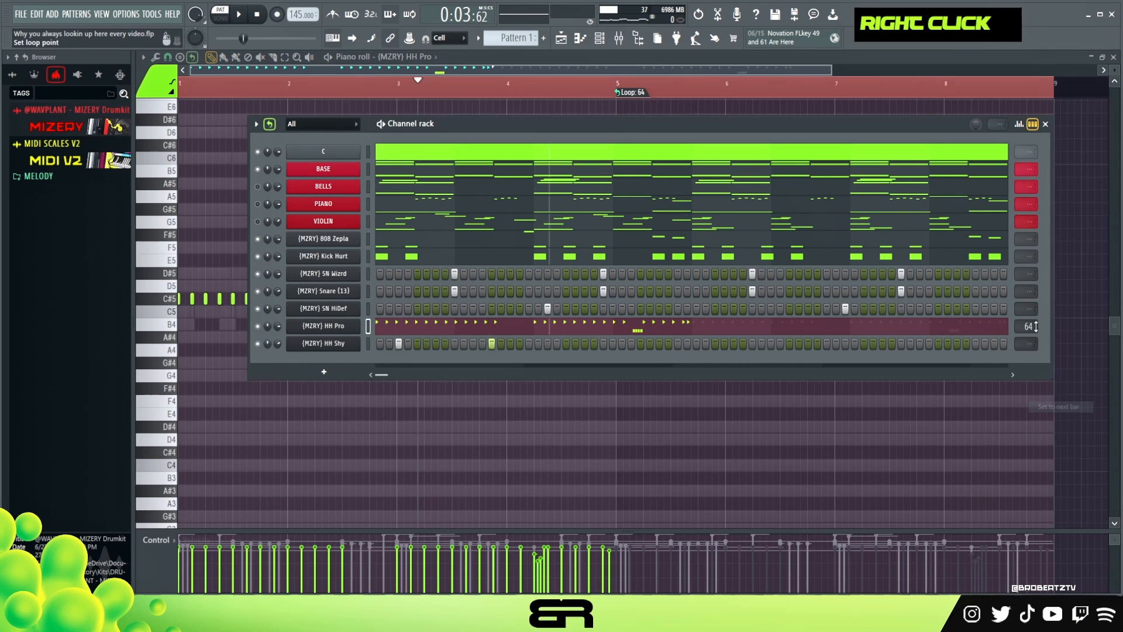
{"action": "right_click", "coordinate": [1023, 349]}
{"action": "left_click", "coordinate": [1041, 427]}
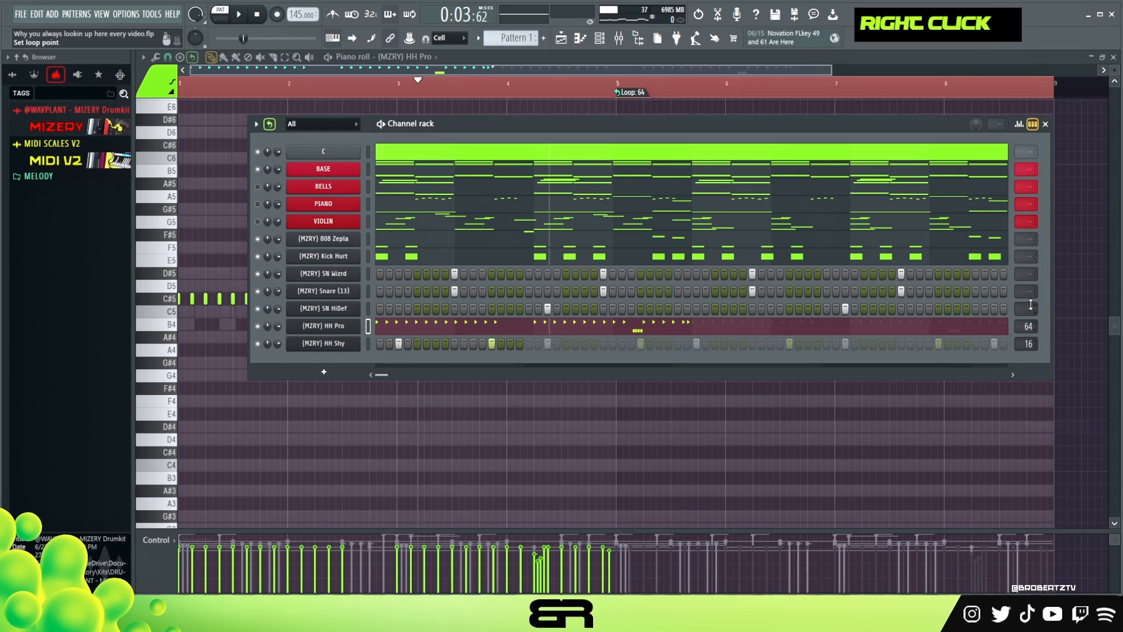
Set loop points to the next bar for the SN HiDef, Snare (13) and SN Wizrd channels so they repeat every 64 steps.
{"action": "right_click", "coordinate": [1027, 311]}
{"action": "left_click", "coordinate": [1054, 389]}
{"action": "right_click", "coordinate": [1031, 297]}
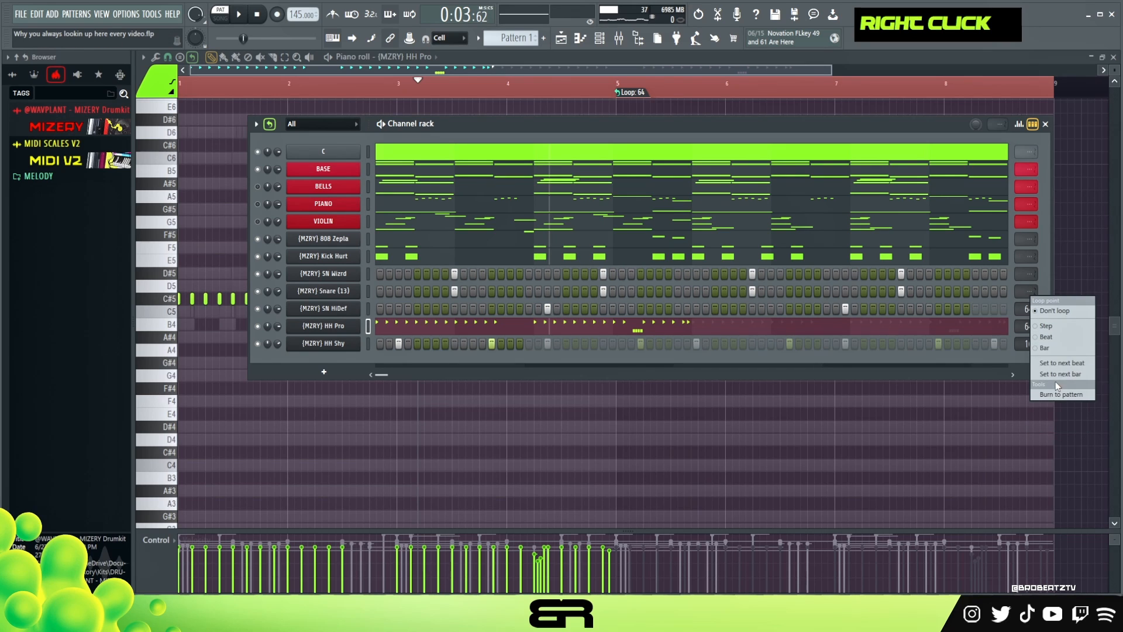
{"action": "left_click", "coordinate": [1060, 375]}
{"action": "right_click", "coordinate": [1022, 275]}
{"action": "left_click", "coordinate": [1051, 358]}
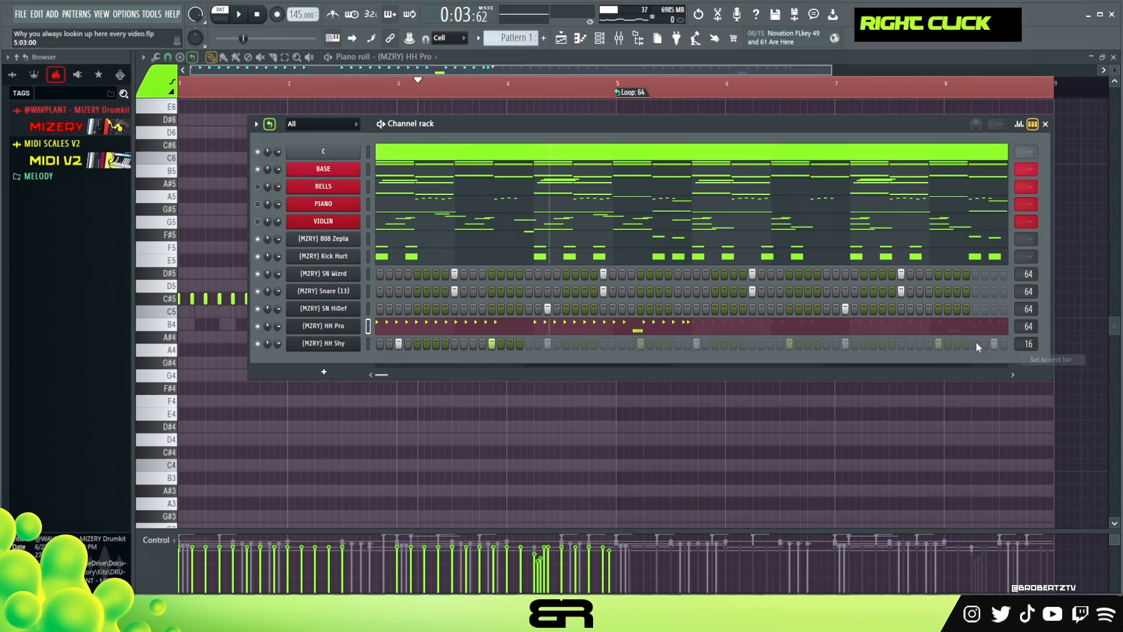
Open the SN Wizrd channel in the piano roll, select all its snare notes and check their repeats across the eight bars.
{"action": "left_click", "coordinate": [334, 274], "text": "ctrl"}
{"action": "right_click", "coordinate": [334, 274]}
{"action": "left_click", "coordinate": [399, 271]}
{"action": "key", "text": "ctrl+a"}
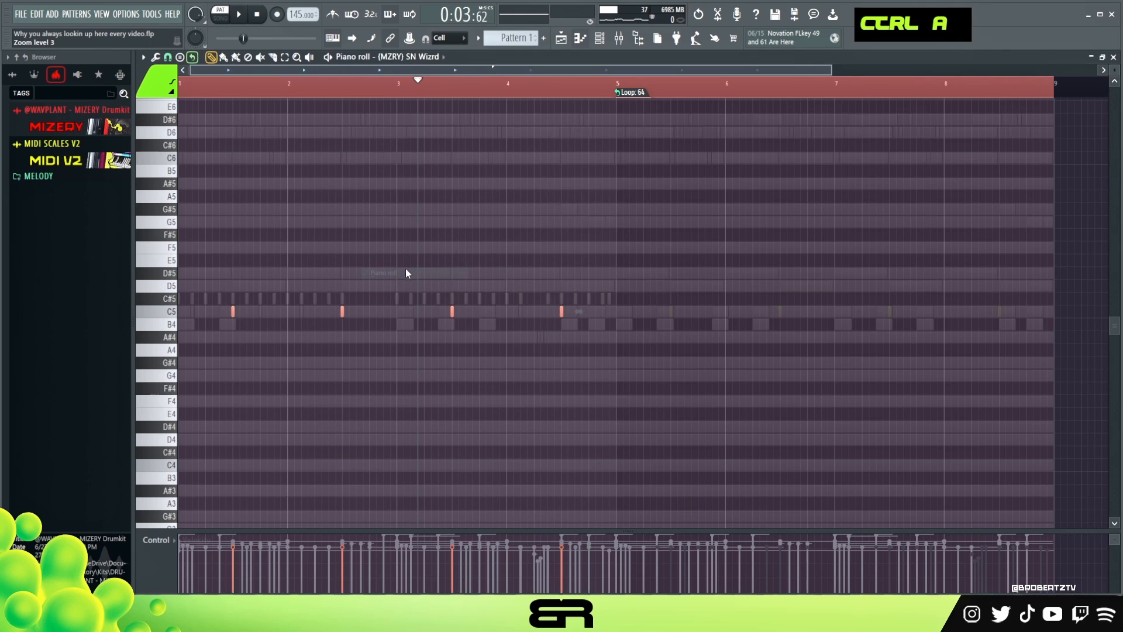
{"action": "scroll", "coordinate": [442, 257], "scroll_direction": "up", "scroll_amount": 1}
{"action": "right_click", "coordinate": [483, 250], "text": "alt"}
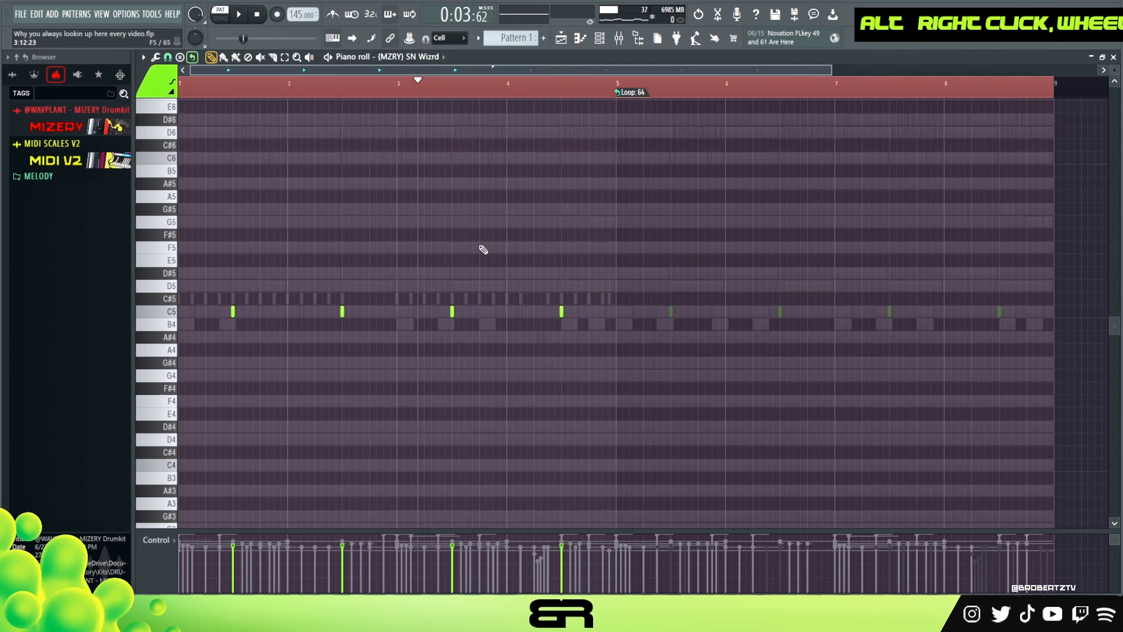
Return to the channel rack and audition the looped drums with the melody from the start of the pattern.
{"action": "left_click", "coordinate": [605, 42]}
{"action": "key", "text": "space"}
{"action": "key", "text": "space"}
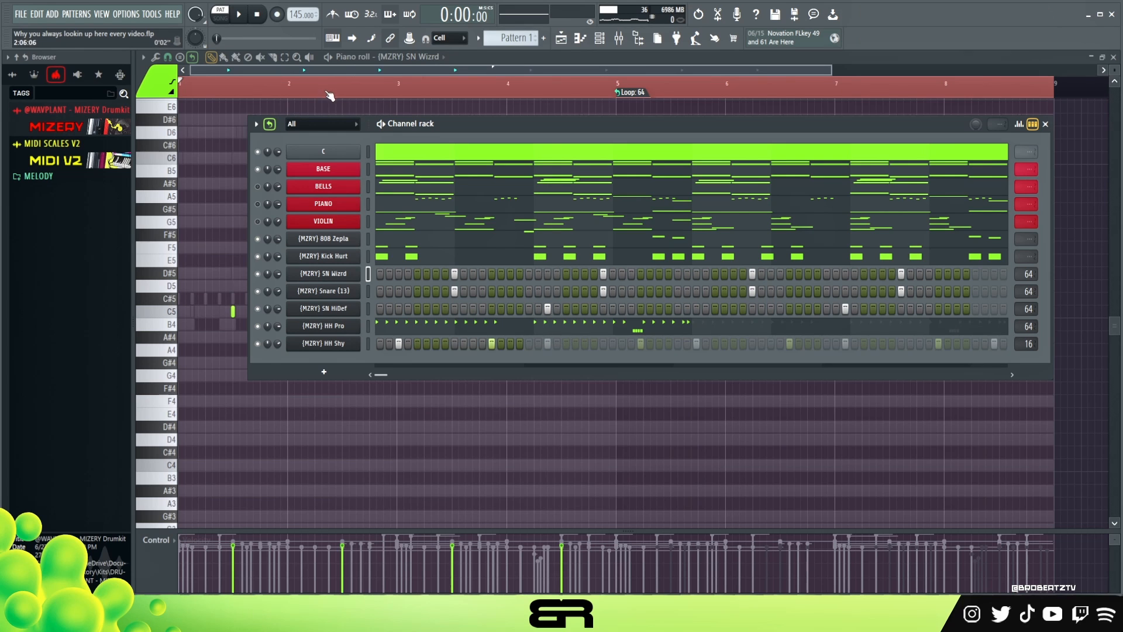
{"action": "key", "text": "space"}
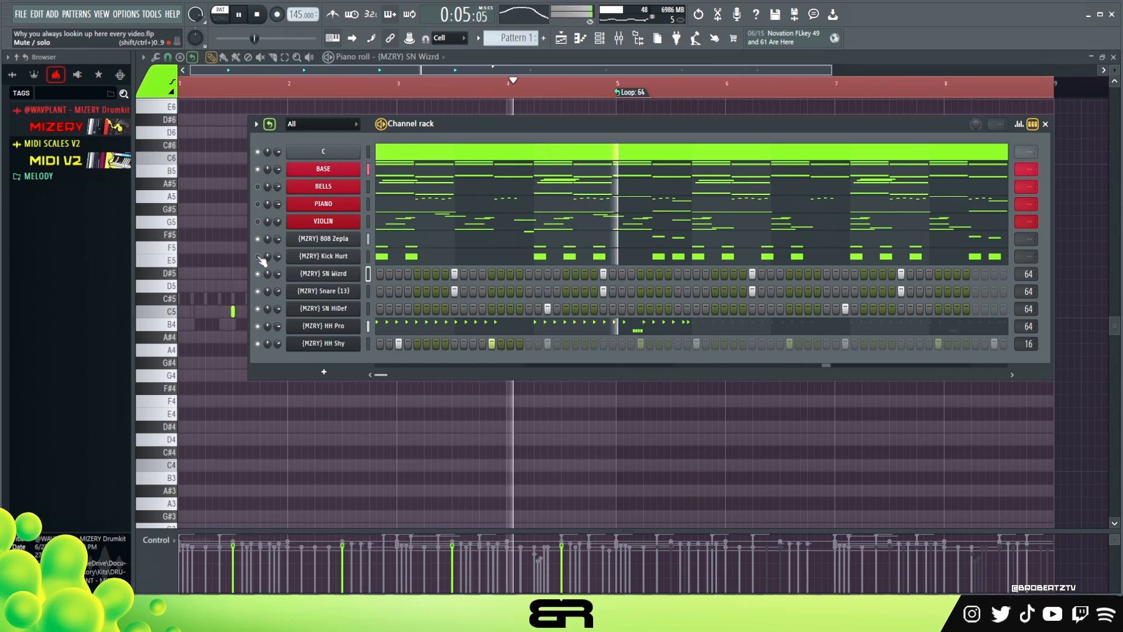
{"action": "key", "text": "space"}
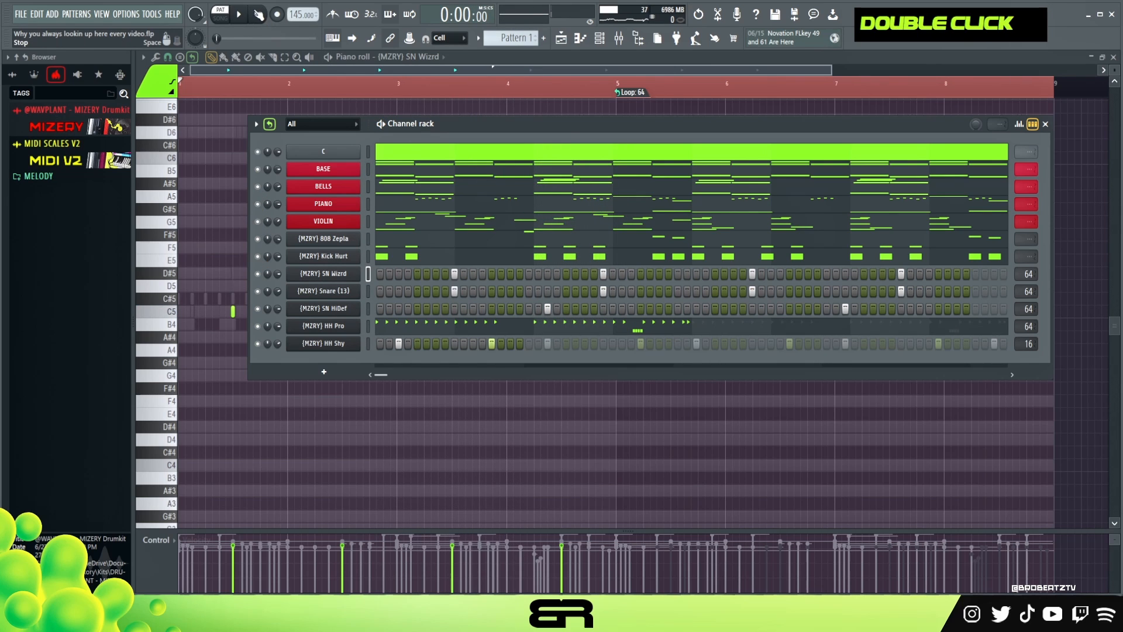
Play the beat while checking the High Cut in Thermal on the BUS mixer track, then return to the channel rack and stop playback.
{"action": "key", "text": "space"}
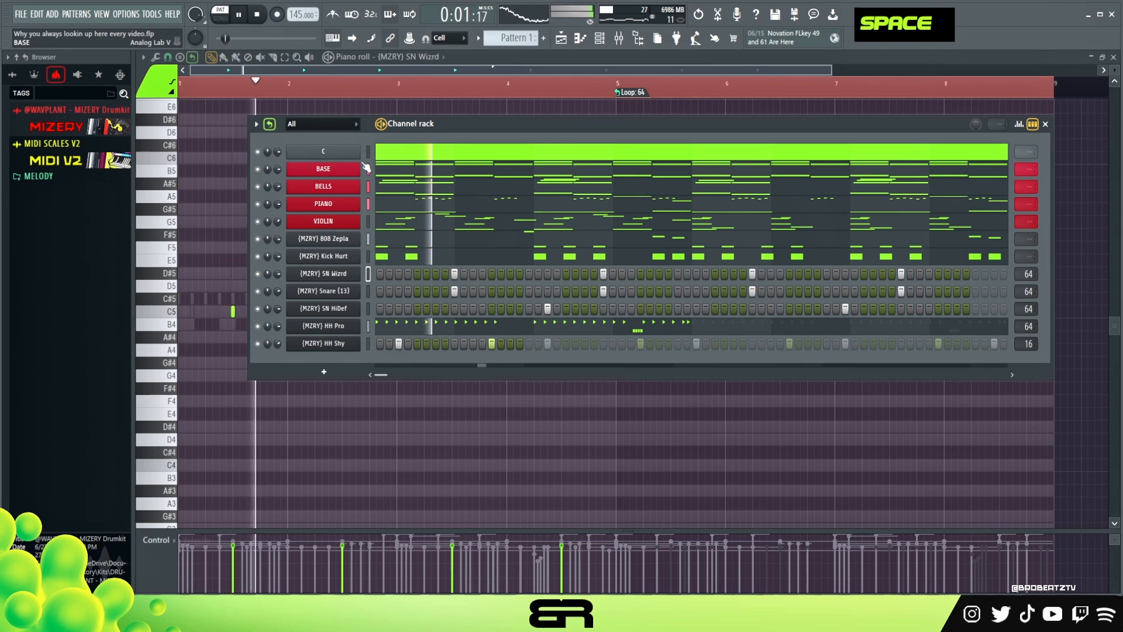
{"action": "left_click", "coordinate": [618, 39]}
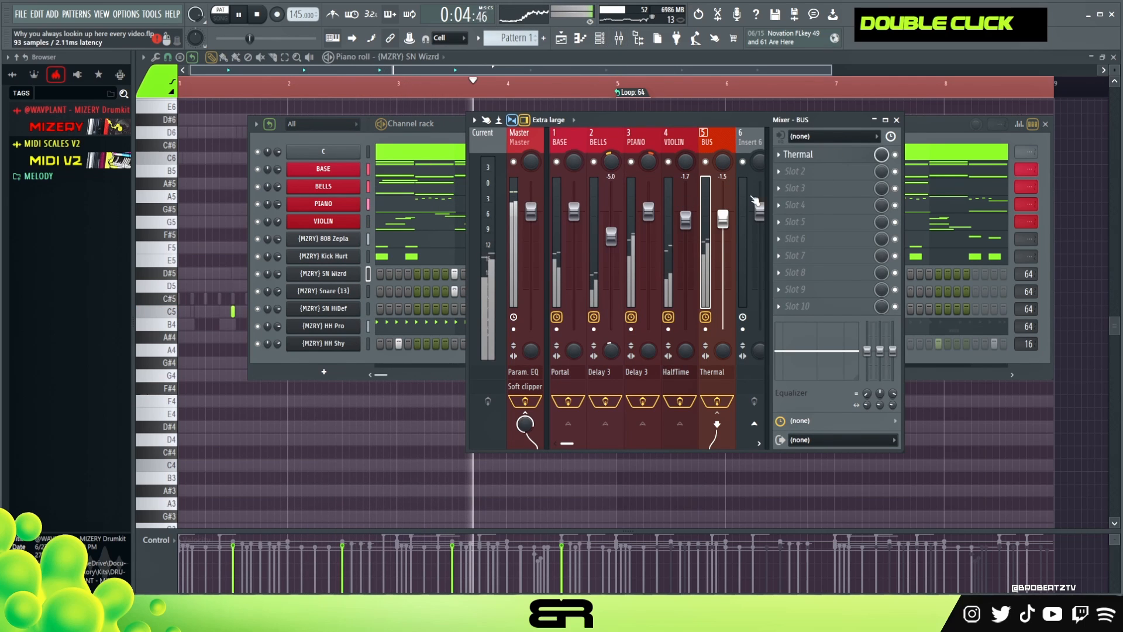
{"action": "double_click", "coordinate": [799, 154]}
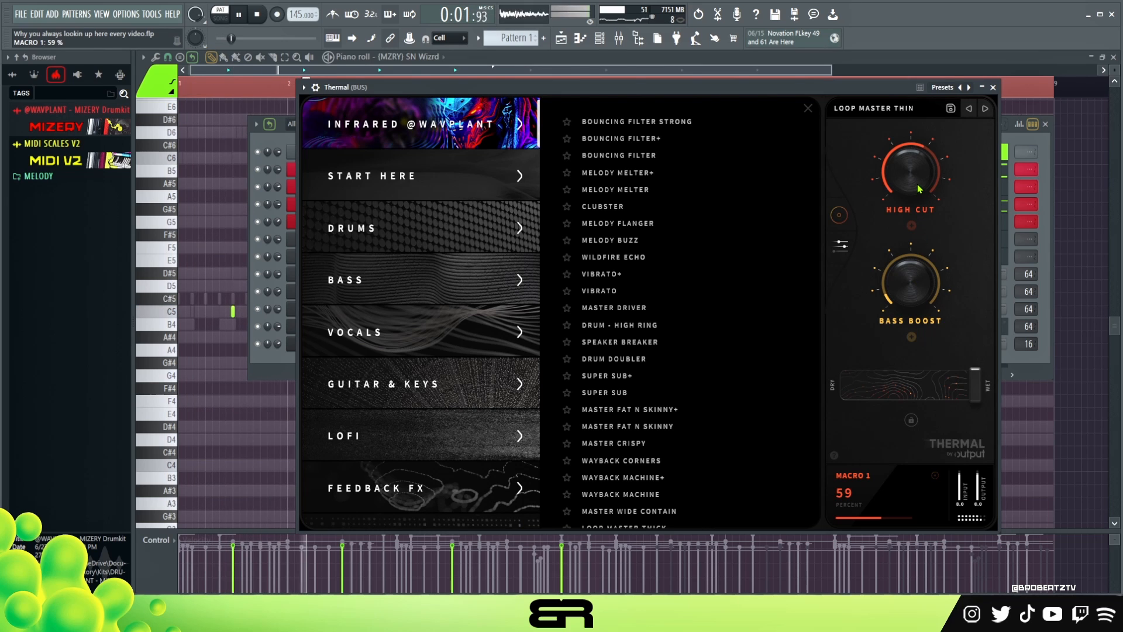
{"action": "left_click", "coordinate": [994, 87]}
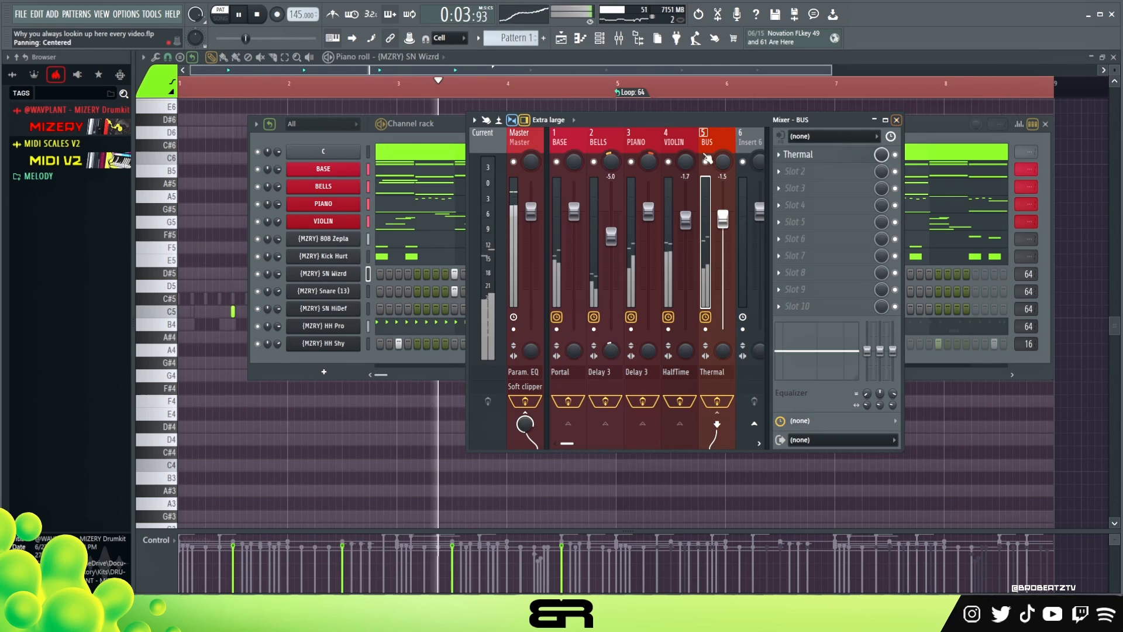
{"action": "left_click", "coordinate": [258, 257]}
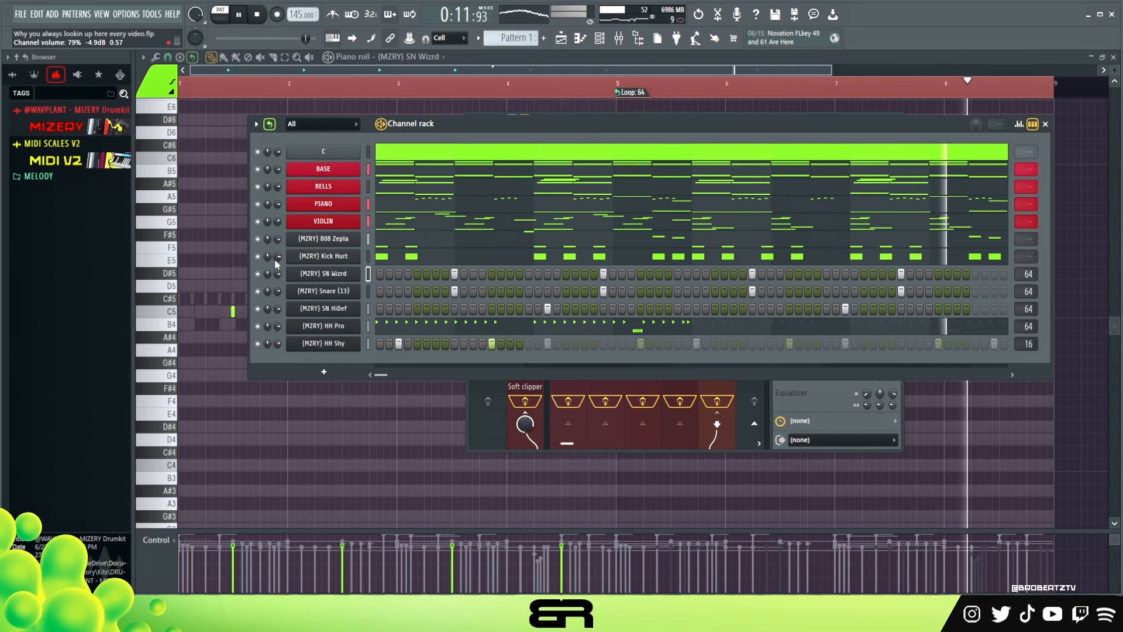
{"action": "key", "text": "space"}
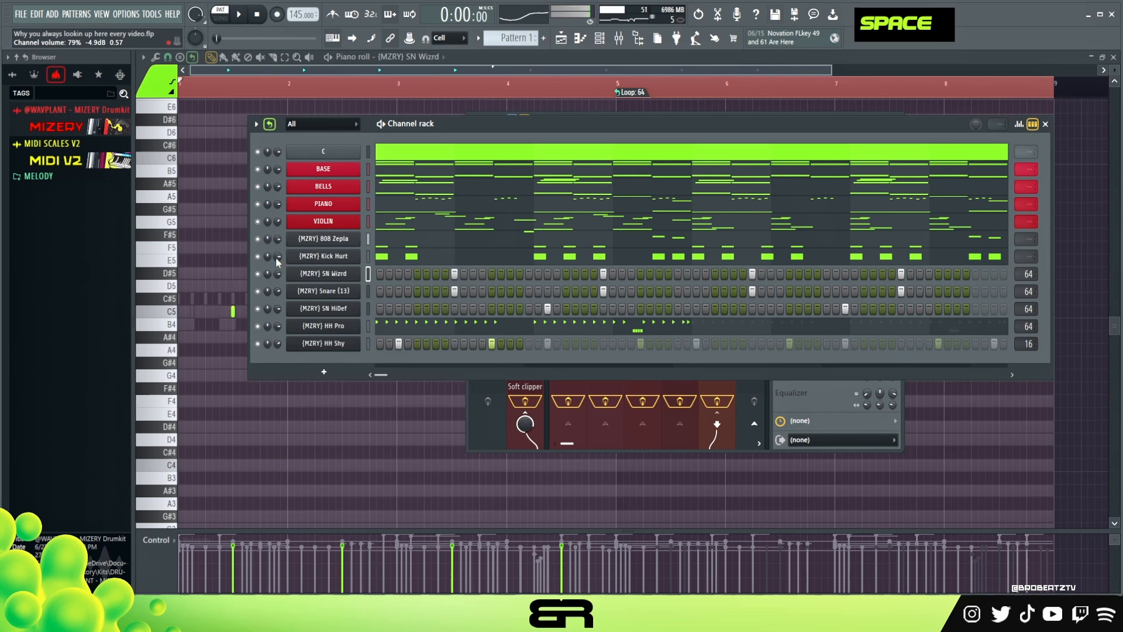